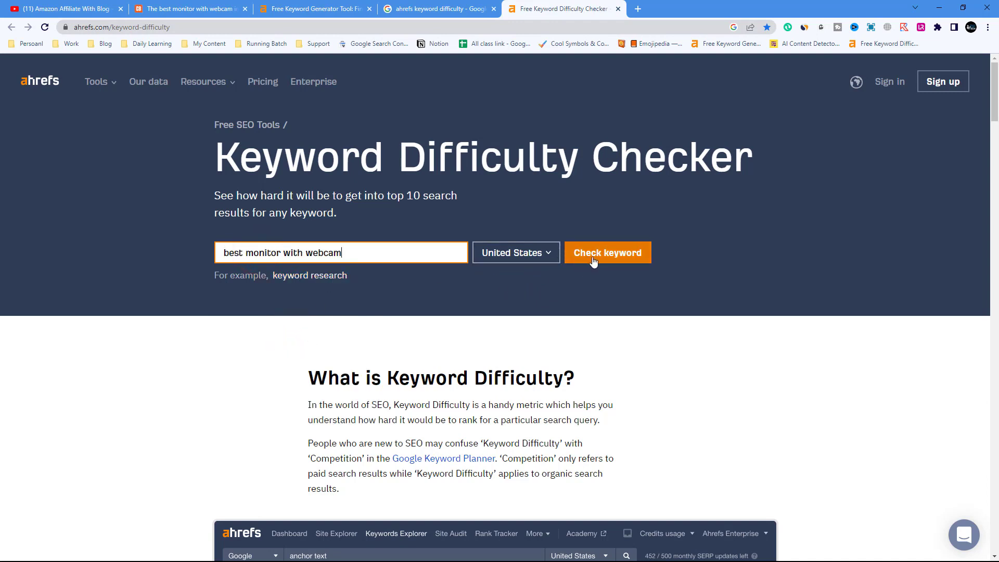
Check the keyword difficulty of "best monitor with webcam" for the United States and open the first-ranked Creative Bloq result in a new tab
click(610, 254)
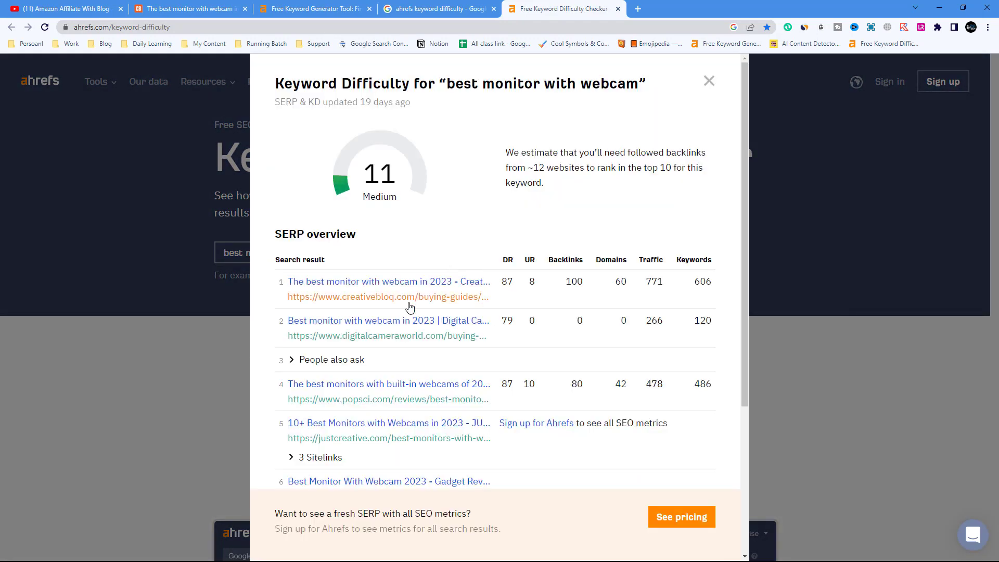
right_click(394, 285)
click(412, 288)
key(ctrl+Tab)
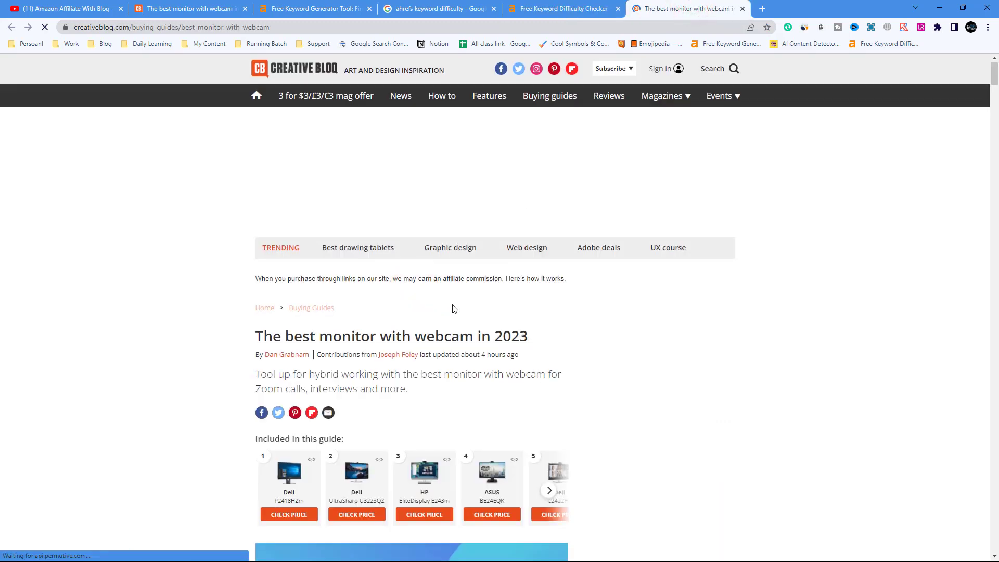
Look over the Creative Bloq article's title and introductory summary, keeping only one of its two open tabs
scroll(454, 300, down, 8)
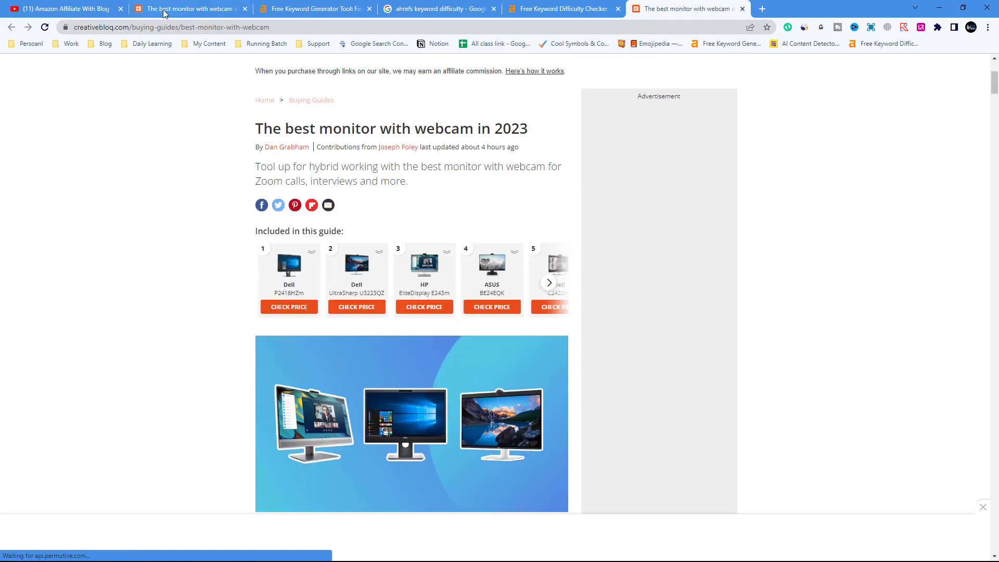
scroll(395, 261, down, 7)
scroll(422, 278, down, 7)
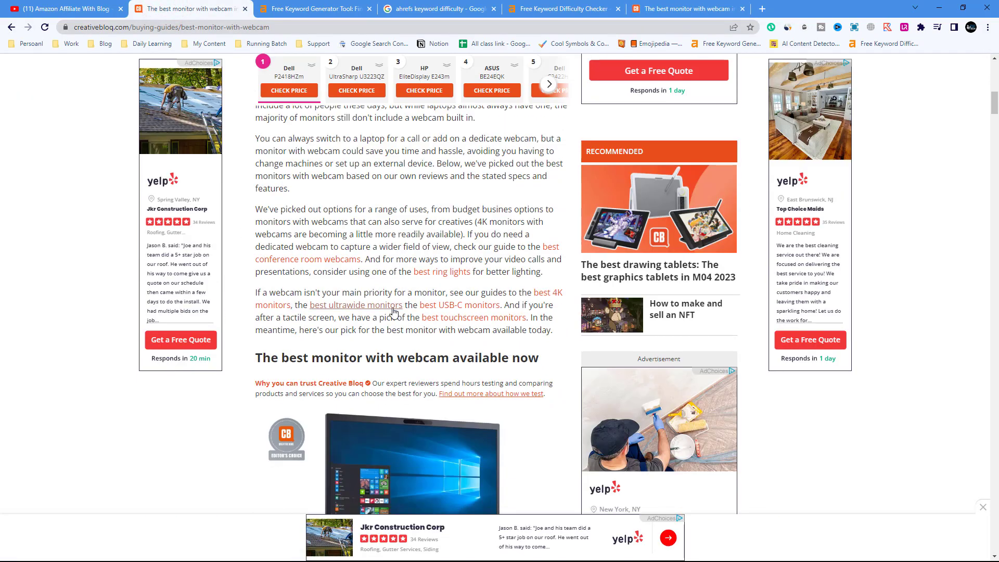
drag(198, 5, 588, 13)
click(742, 8)
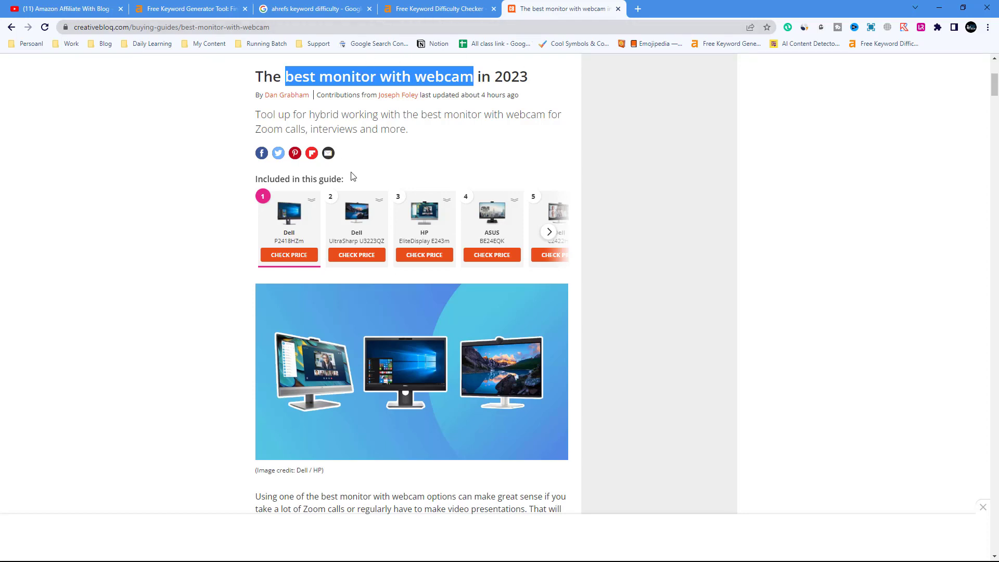
drag(408, 132, 252, 119)
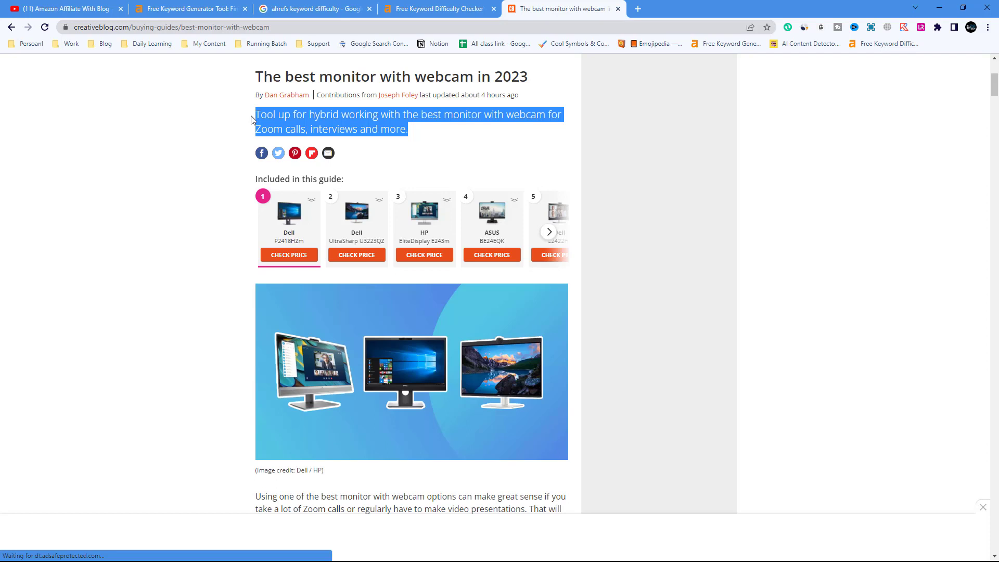
Open a new ChatGPT chat at chat.openai.com/chat in a separate browser tab
click(639, 9)
text(cha)
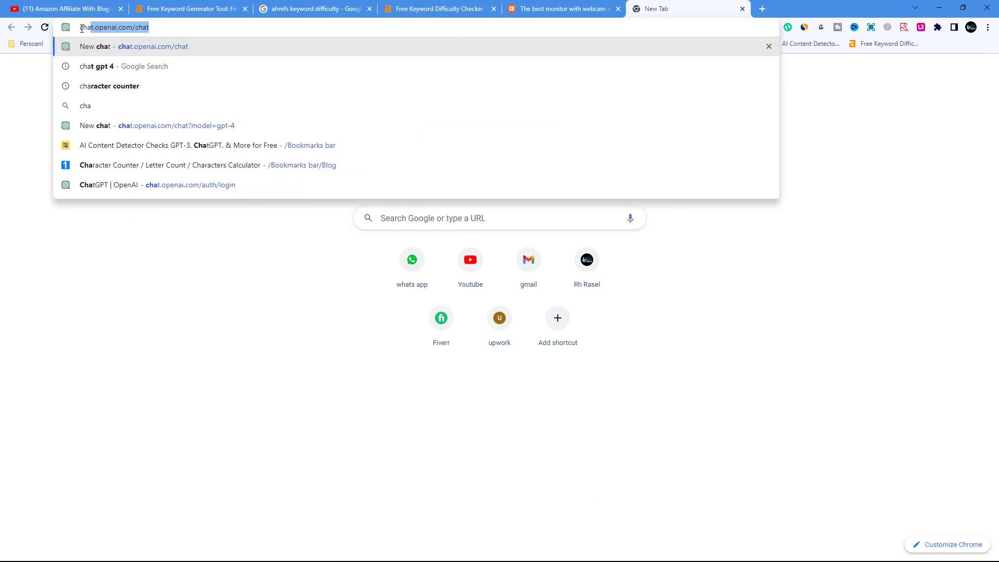
key(Return)
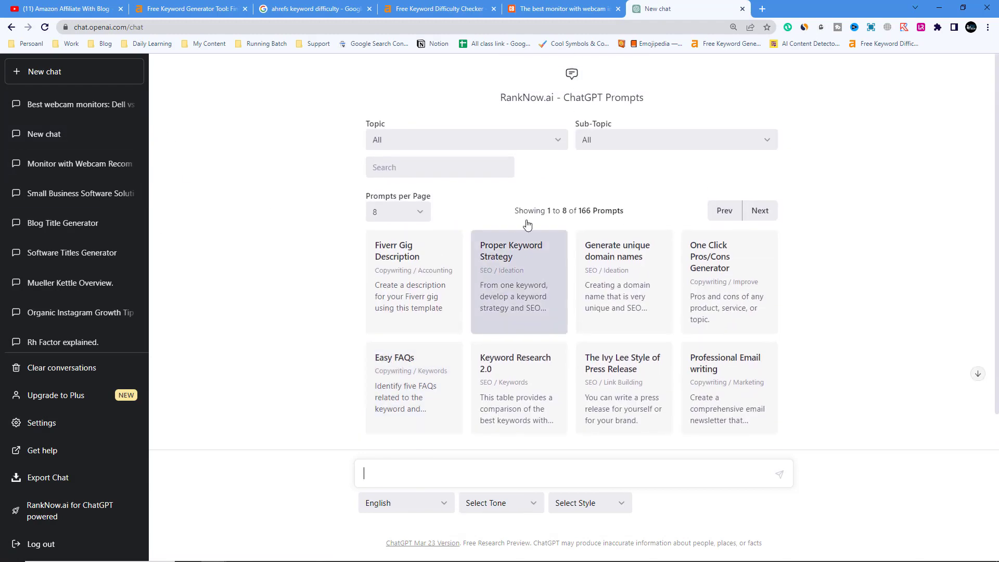
Copy the name "RankNow.ai" from the prompts heading and search Google for "ranknow.ai chrome extension" in a new tab
click(502, 98)
drag(514, 100, 554, 97)
right_click(550, 98)
click(564, 102)
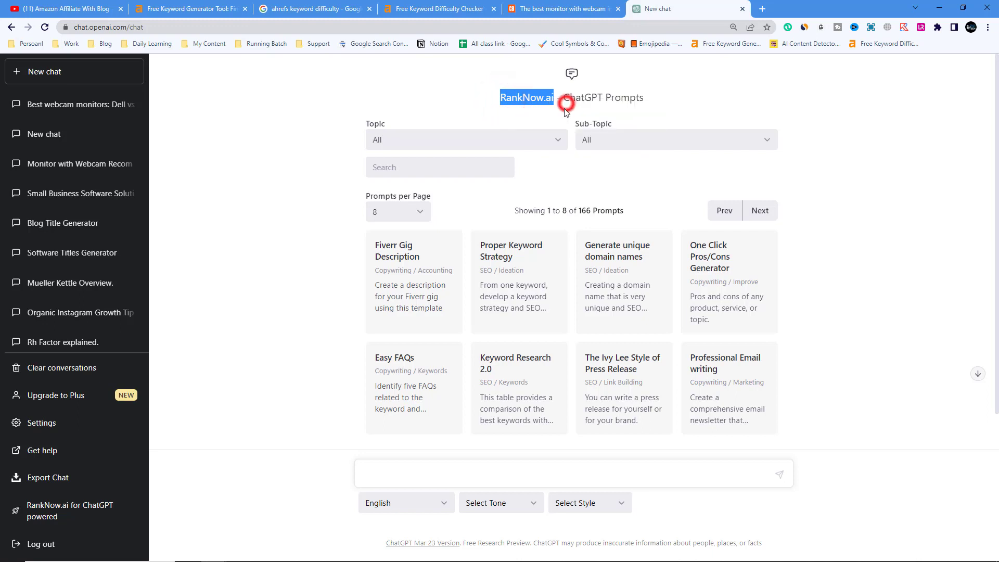
click(760, 9)
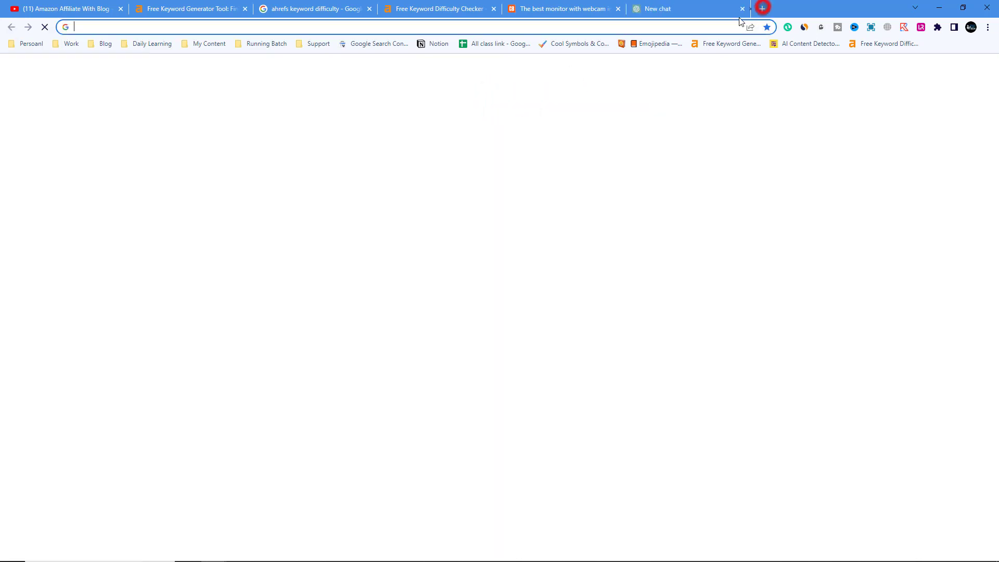
right_click(565, 27)
click(588, 91)
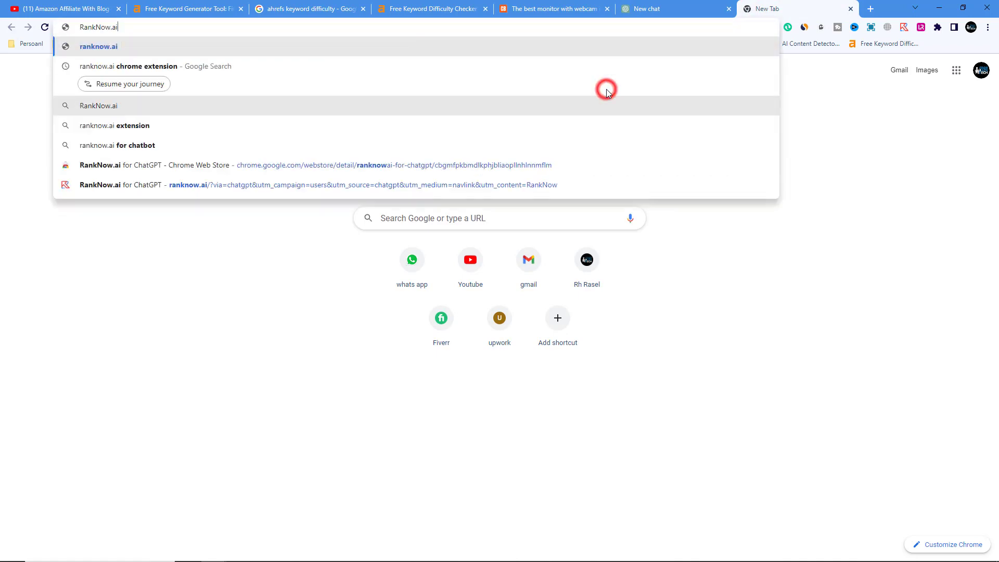
key(Down)
click(208, 76)
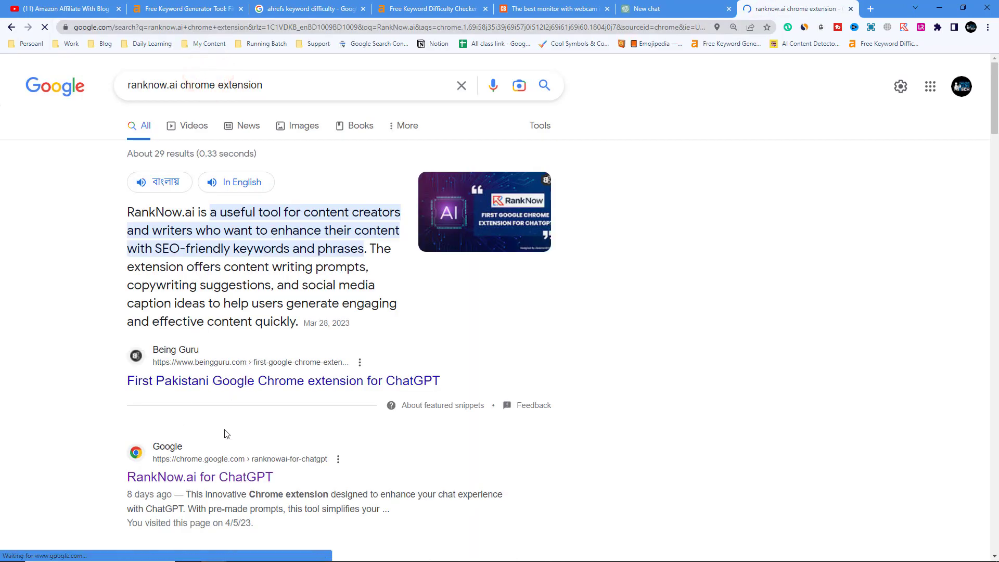
View the "RankNow.ai for ChatGPT" page in the Chrome Web Store, close it and return to the ChatGPT chat
click(211, 478)
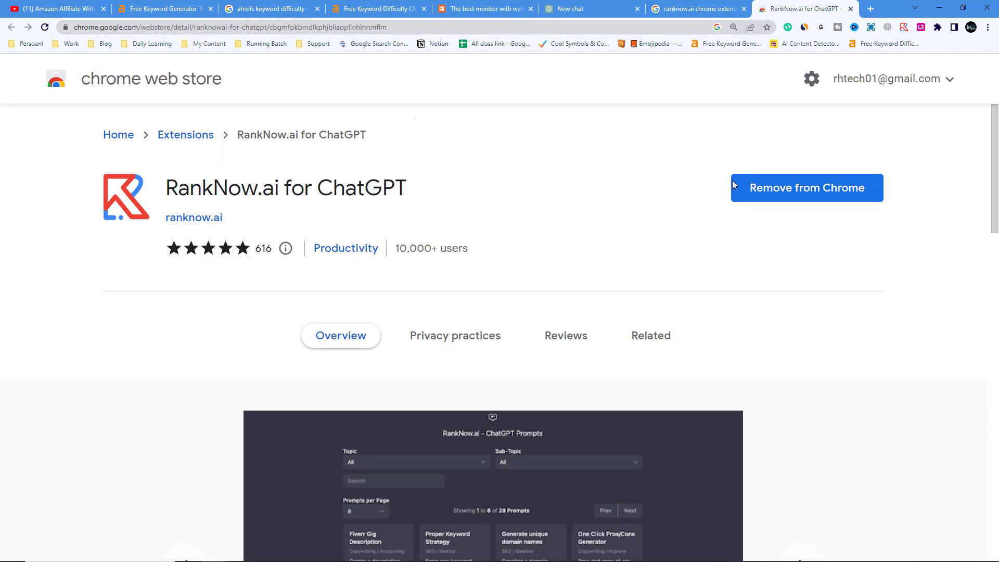
drag(423, 188, 172, 169)
click(850, 9)
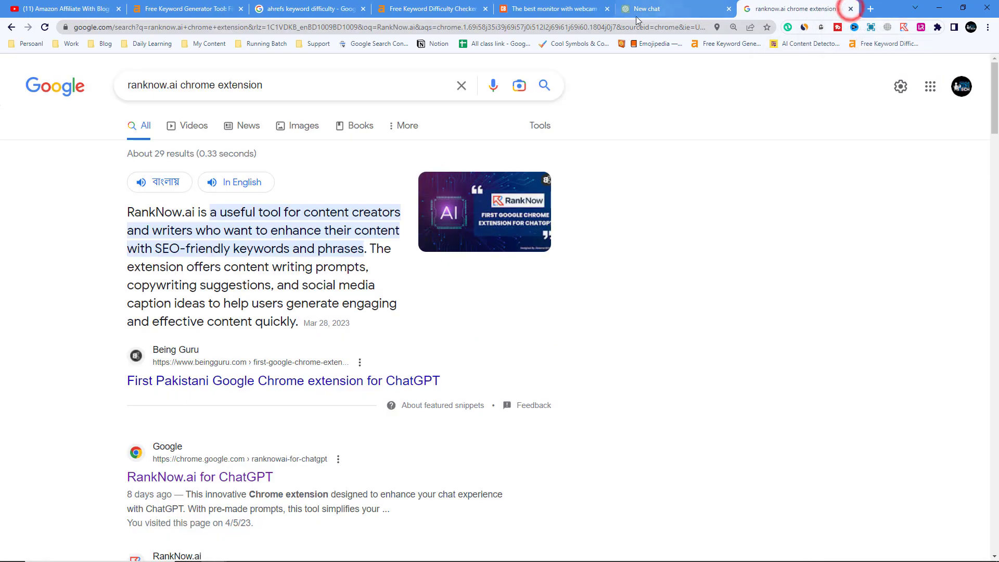
click(659, 5)
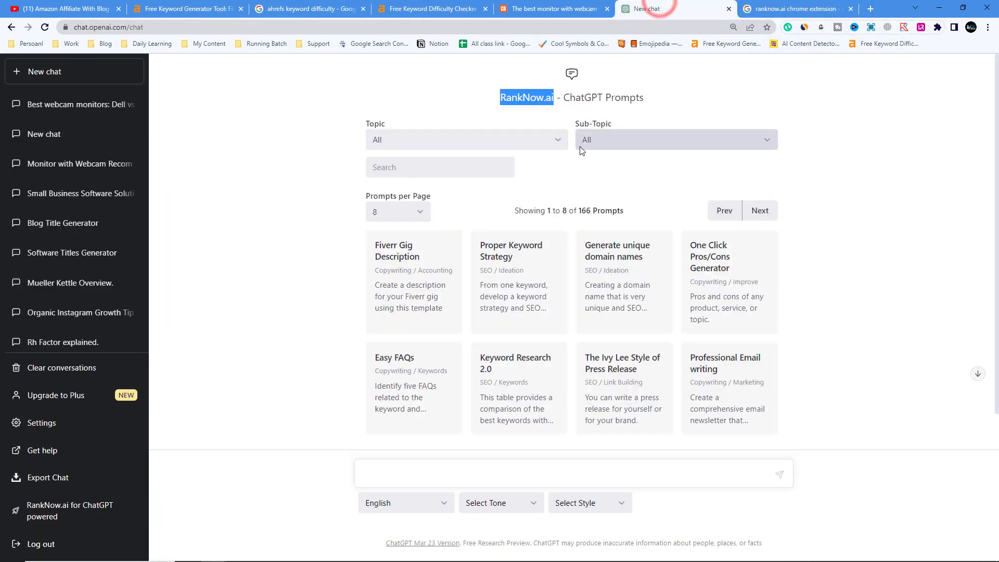
Filter the RankNow.ai prompt templates with the search term "seo"
click(396, 148)
click(394, 154)
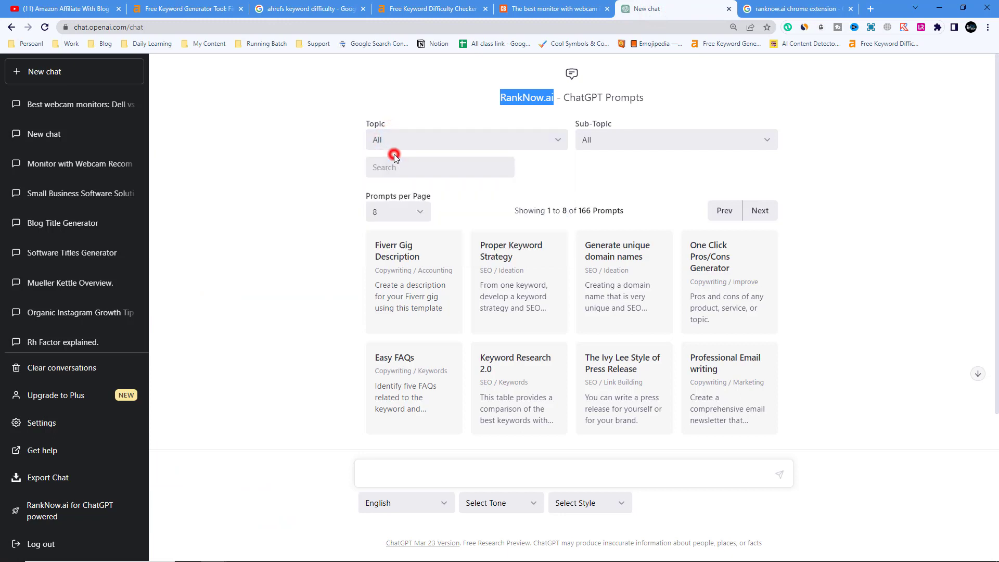
click(394, 167)
text(seo)
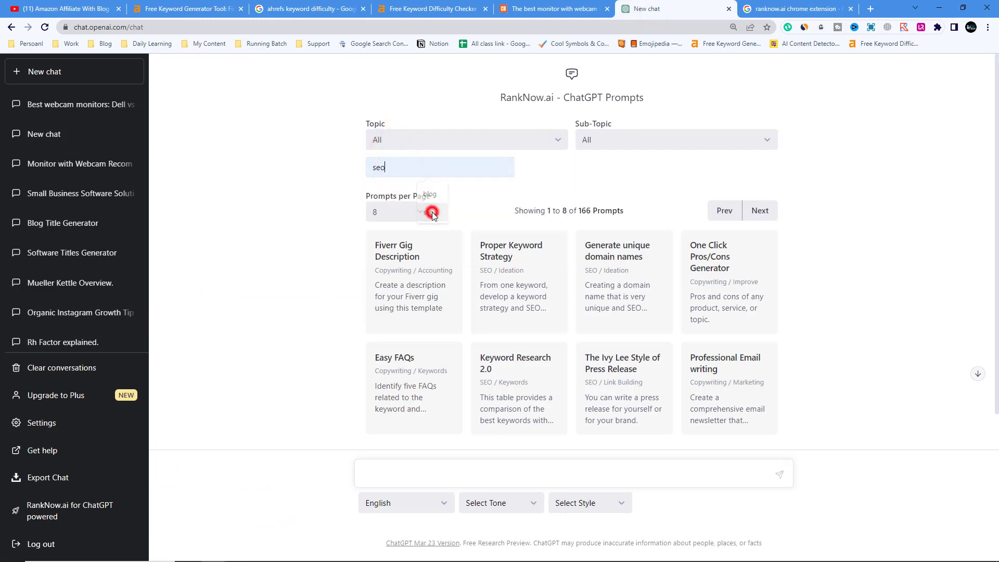
click(431, 212)
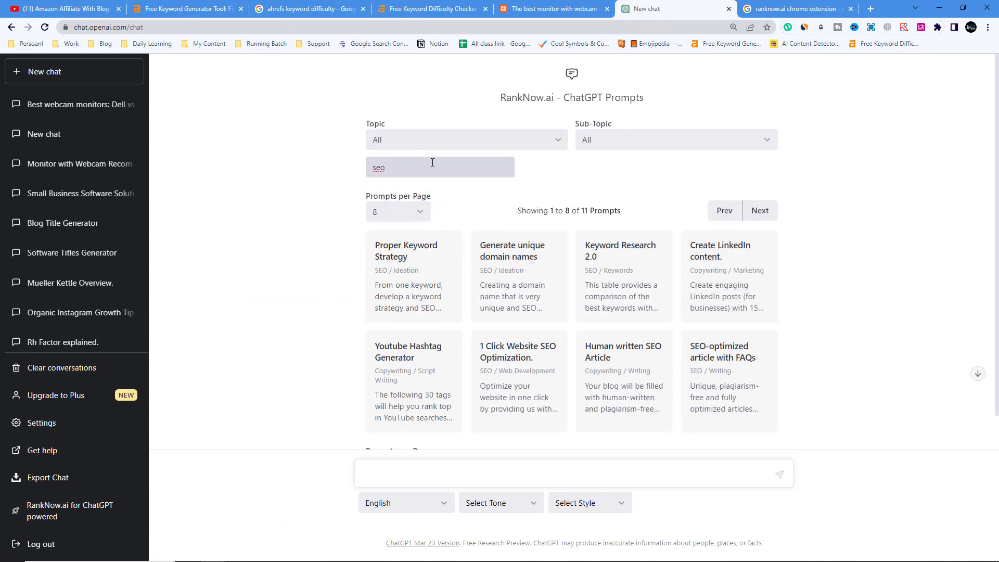
Filter the prompt templates by "article" and select the "Human written SEO Article" template
drag(391, 168, 368, 168)
text(art)
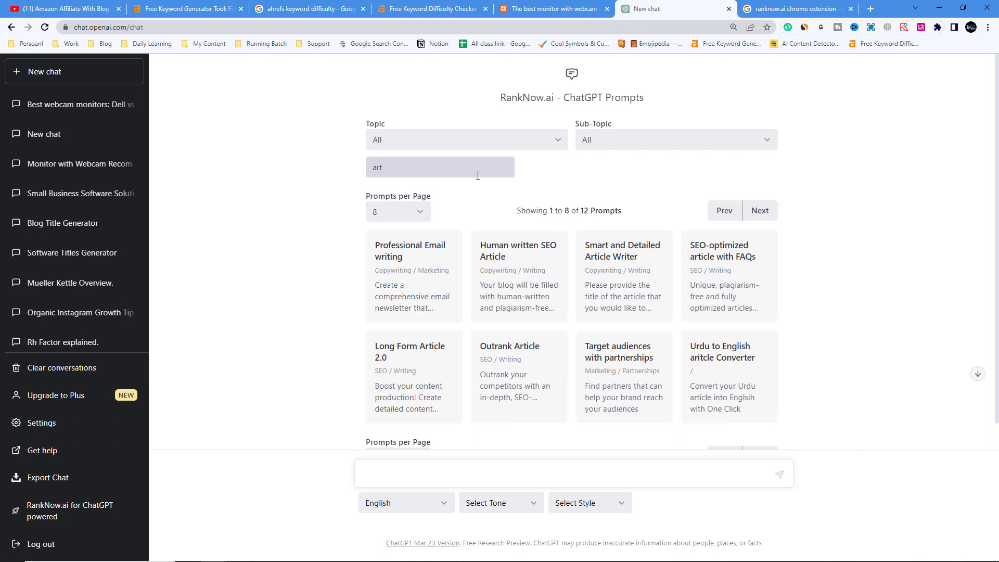
text(icle)
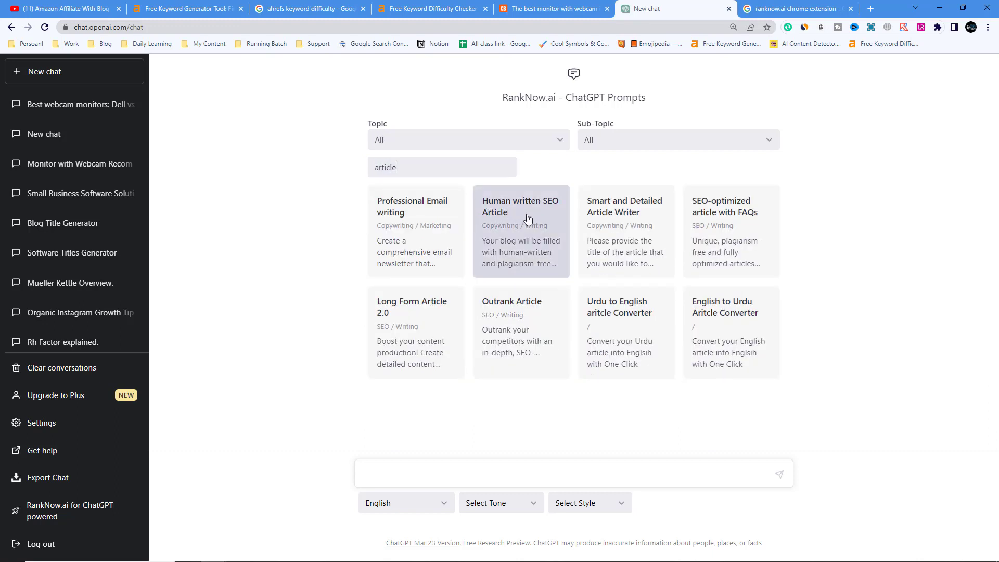
click(498, 216)
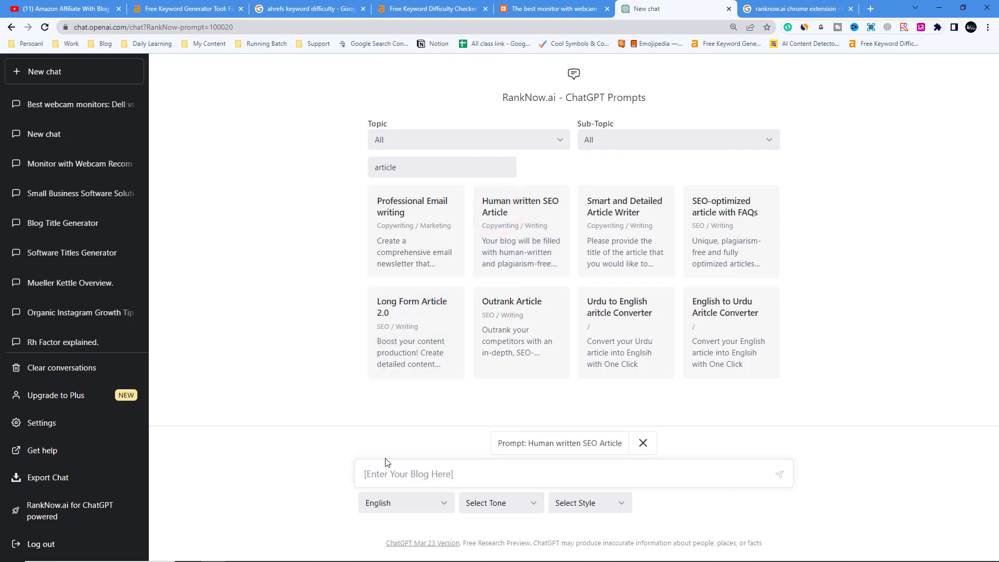
Insert the saved SEO introduction prompt for "[best monitor with webcam]" from the clipboard history into the message box
key(ctrl+plus)
key(ctrl+plus)
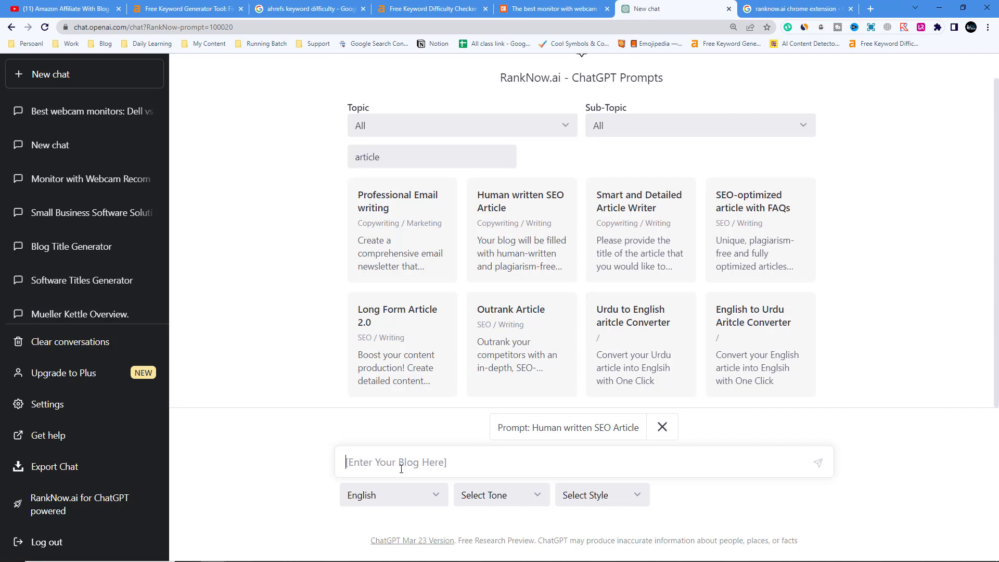
key(ctrl+grave)
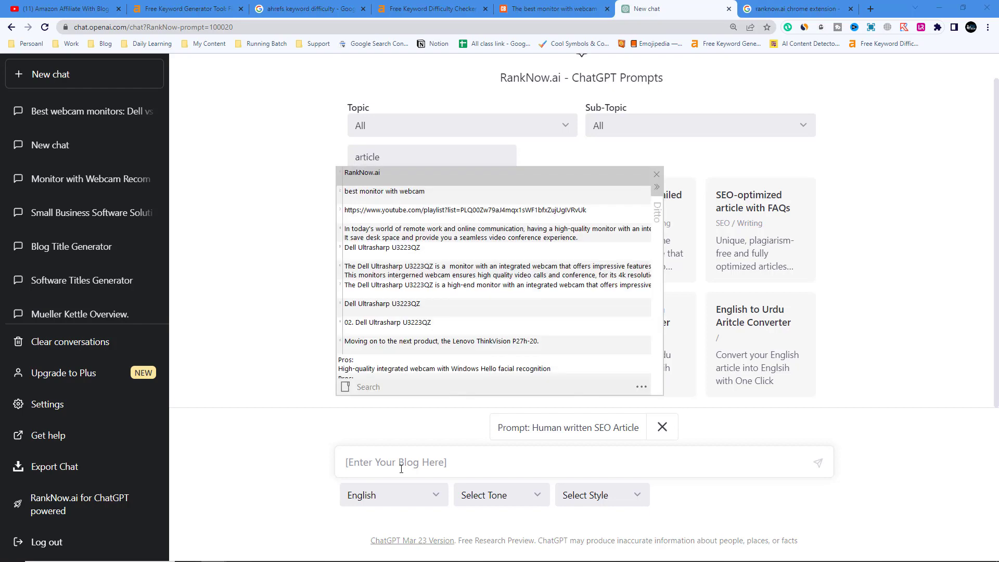
double_click(442, 267)
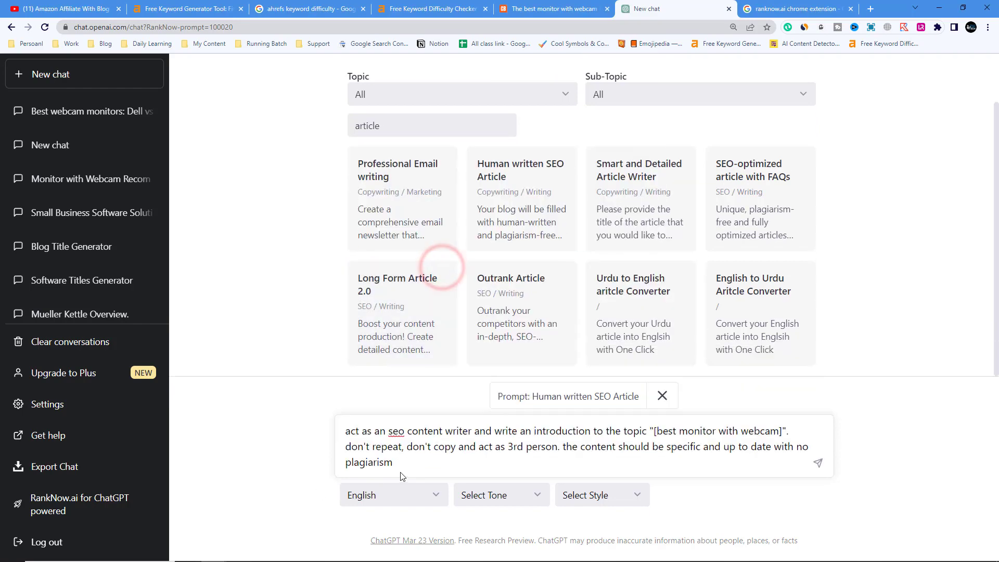
Review the introduction prompt's topic and its no-repeat, no-copy, third-person and no-plagiarism instructions, and send it to ChatGPT
drag(401, 462, 333, 441)
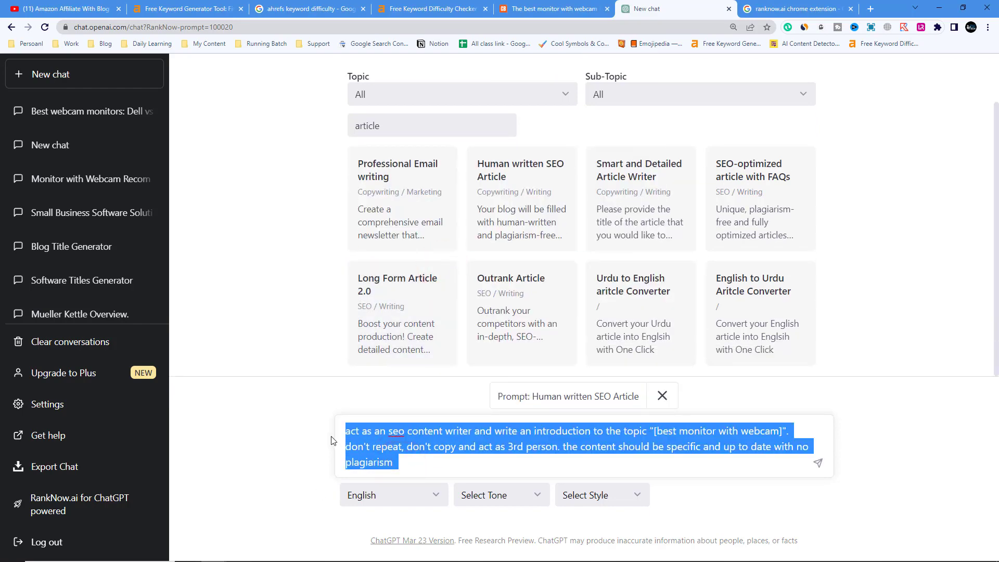
click(411, 446)
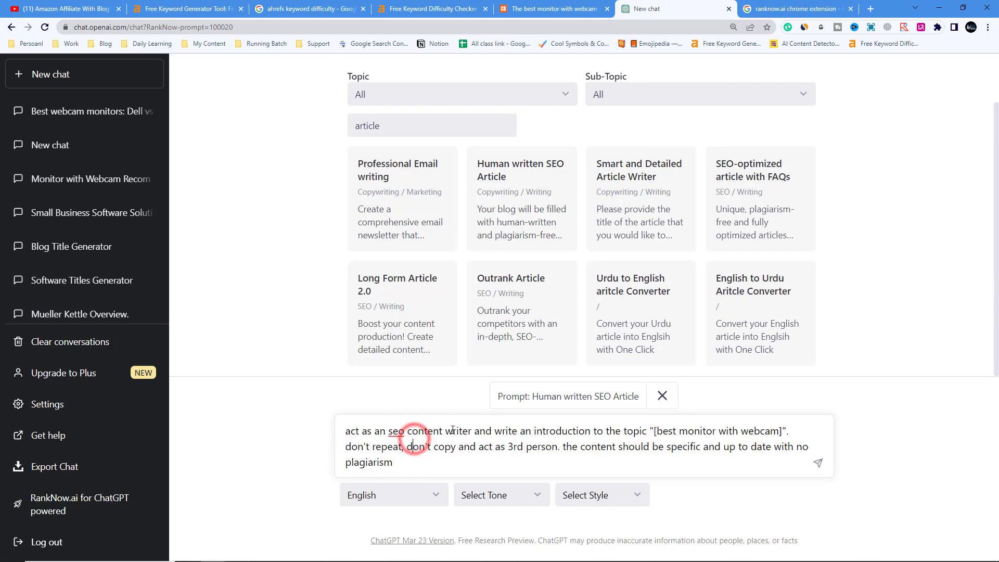
drag(552, 435, 769, 435)
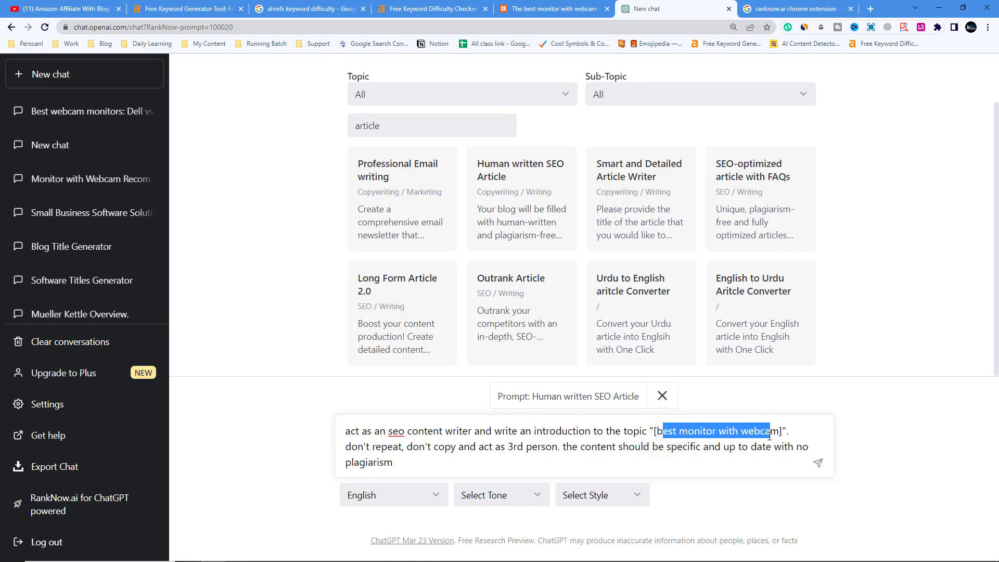
drag(364, 446, 388, 446)
drag(450, 447, 428, 449)
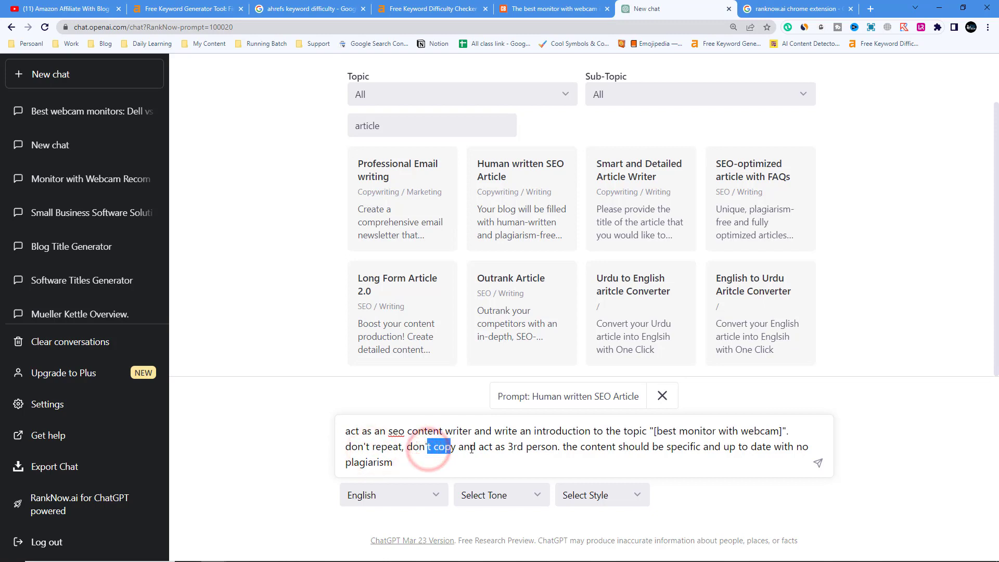
drag(656, 432, 764, 433)
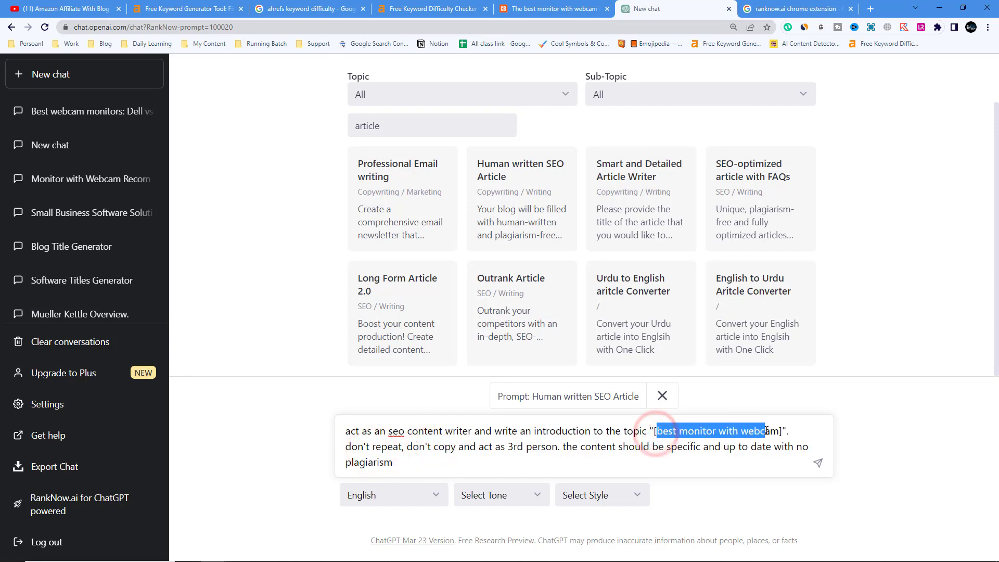
click(350, 451)
double_click(349, 451)
drag(414, 446, 697, 450)
click(460, 446)
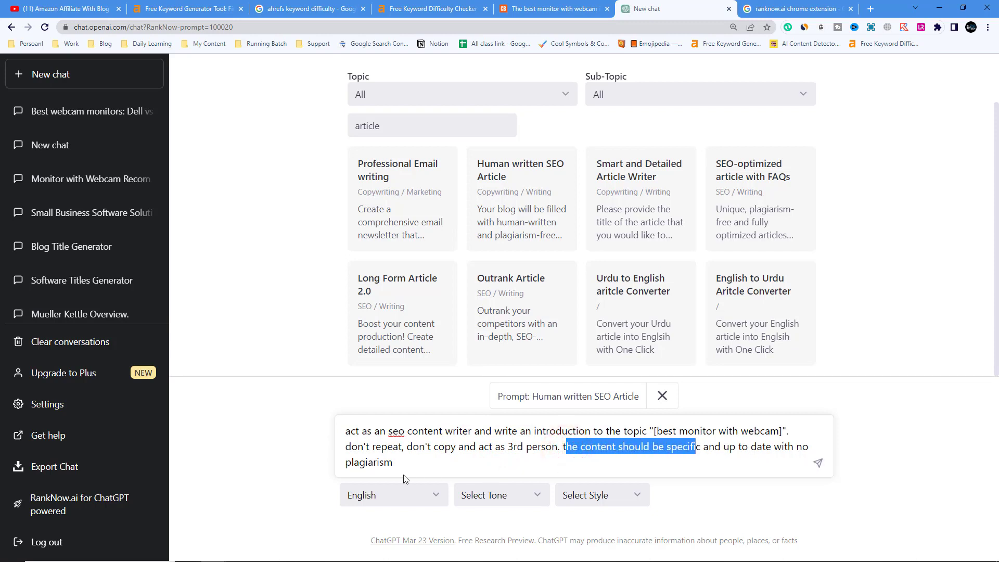
drag(395, 464, 344, 430)
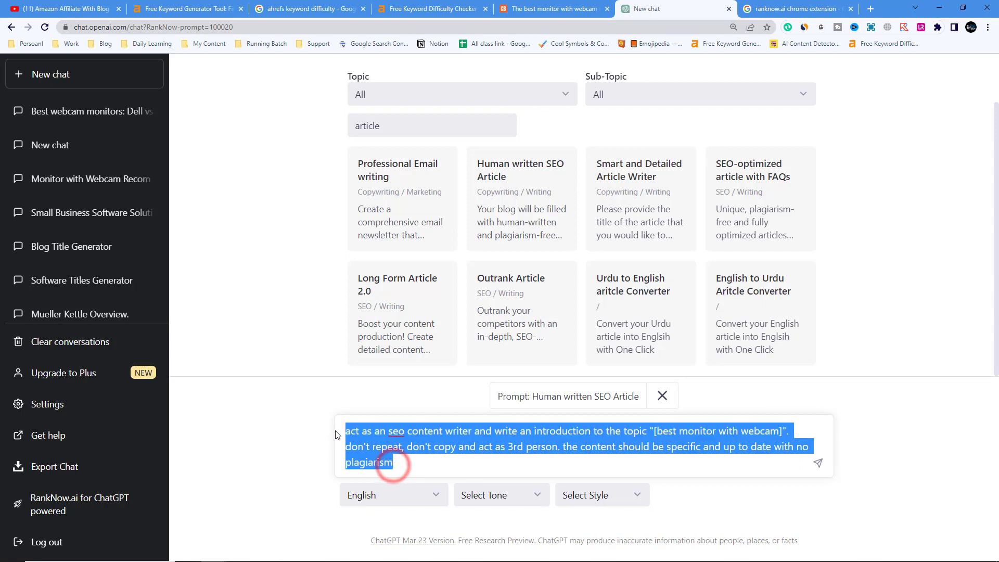
click(818, 464)
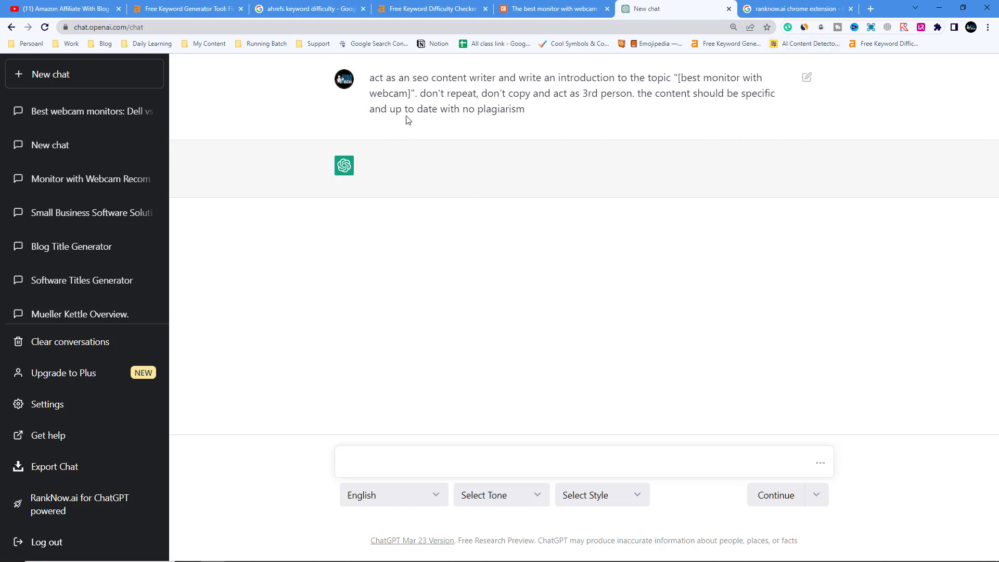
Open the bookmarked AI Content Detector in a new tab and close the extension's Google search tab
right_click(793, 48)
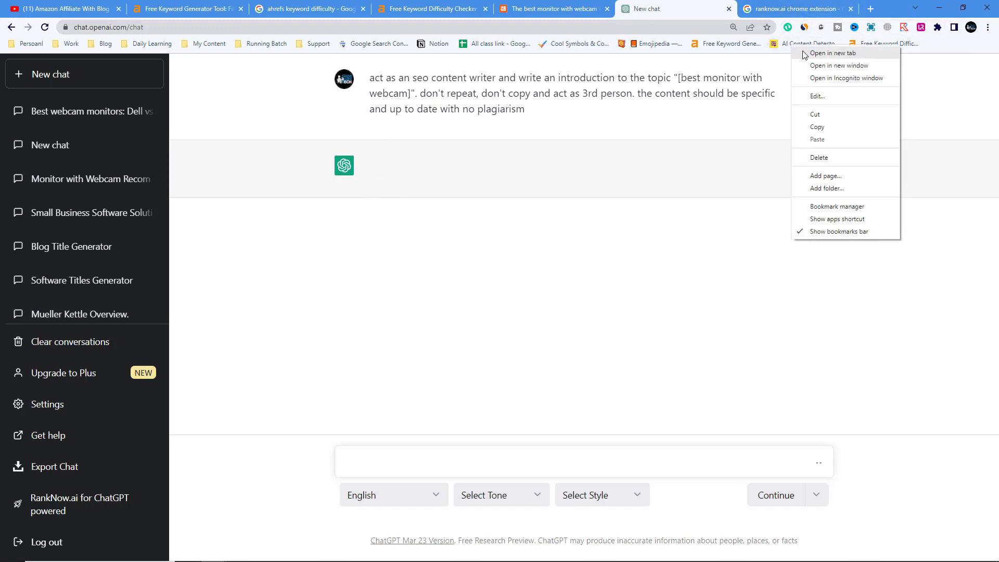
click(802, 52)
click(744, 9)
click(692, 9)
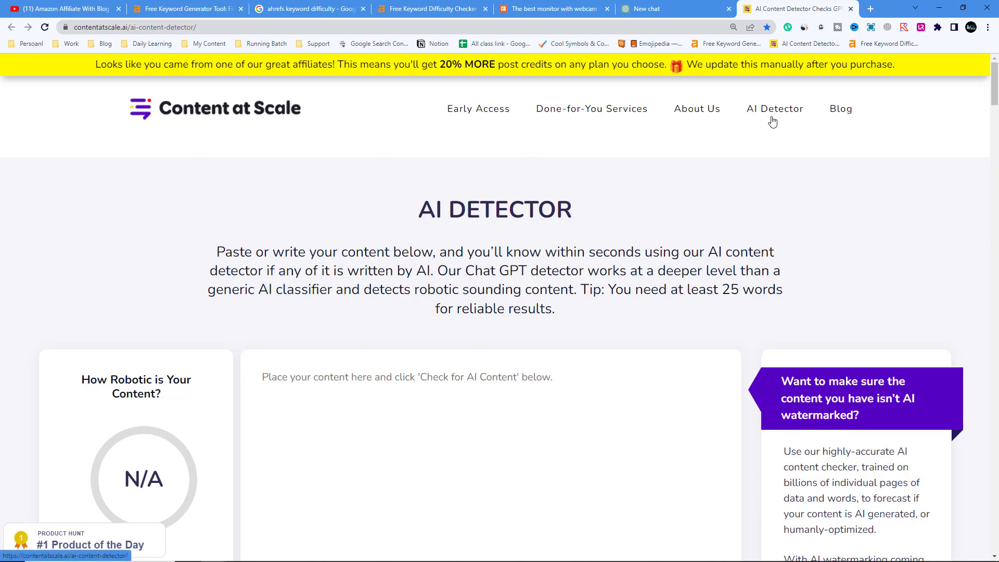
scroll(270, 249, down, 3)
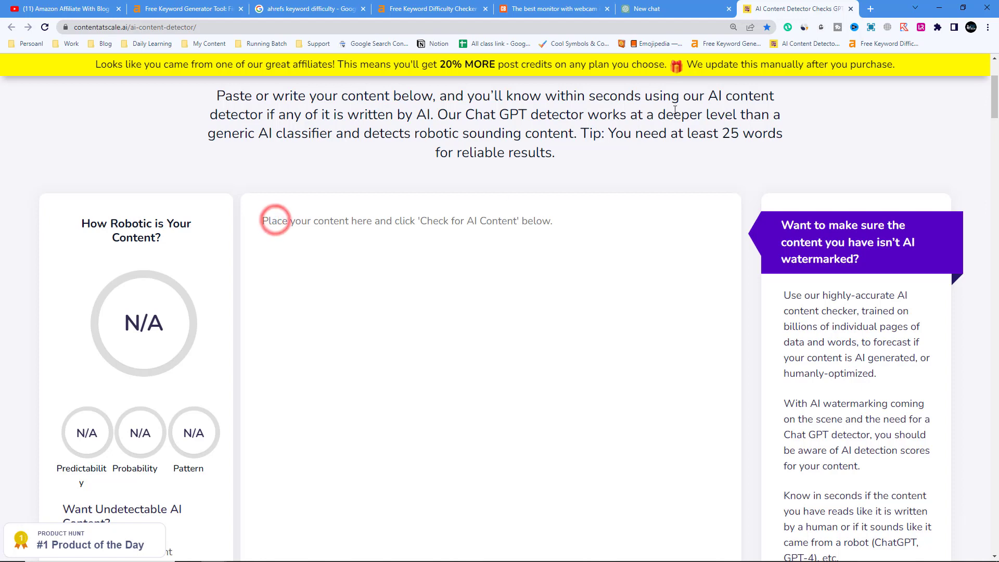
Switch to the ChatGPT conversation and copy the four introduction paragraphs below the response's heading
click(673, 12)
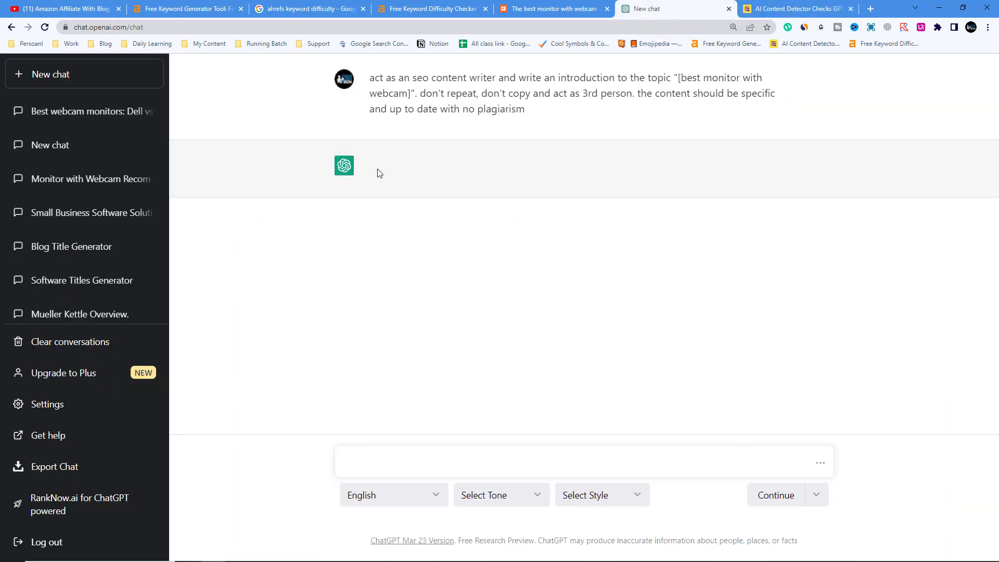
click(821, 9)
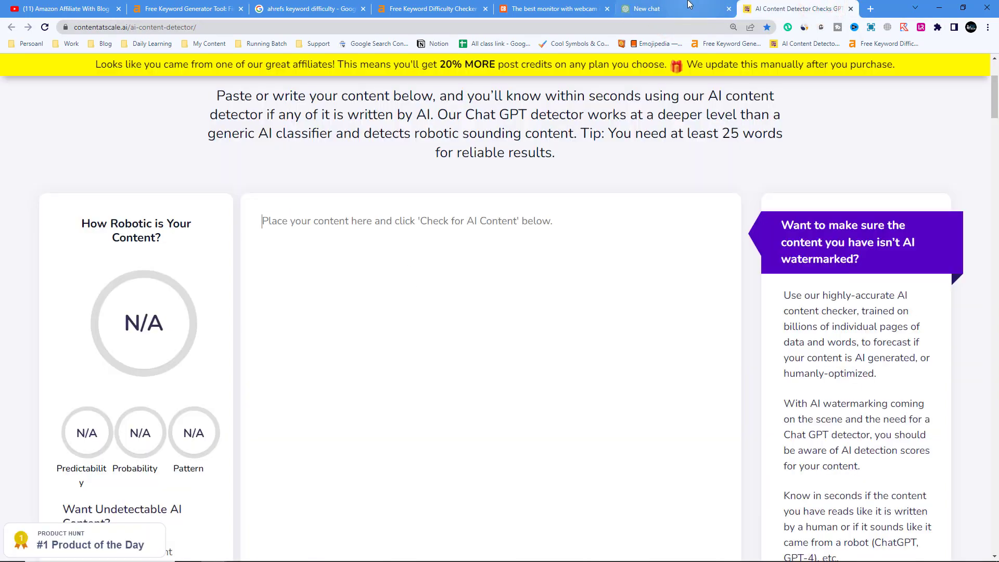
click(674, 9)
drag(369, 121, 613, 263)
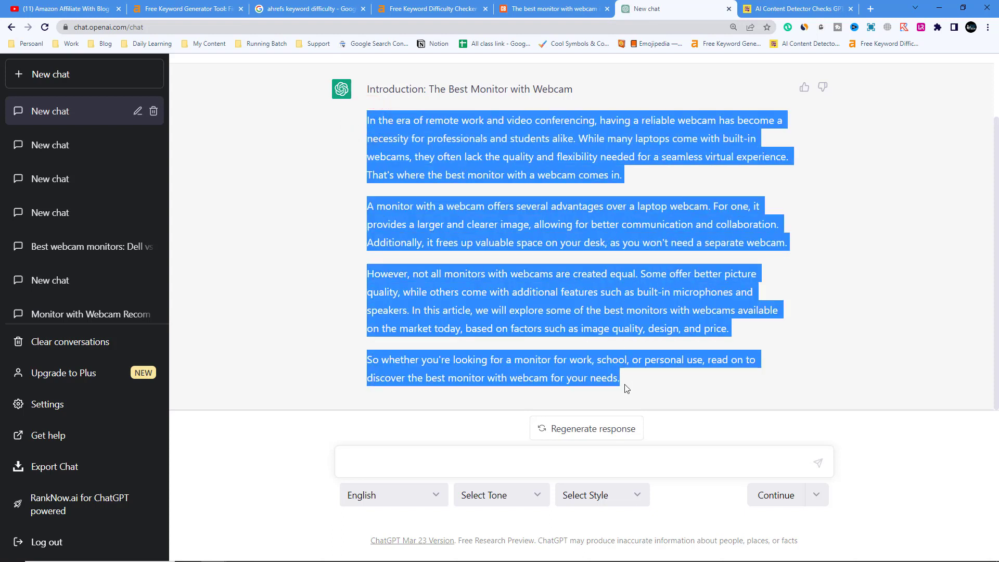
right_click(503, 138)
click(528, 146)
Paste the copied introduction into the AI Content Detector and run the check for AI content
click(766, 11)
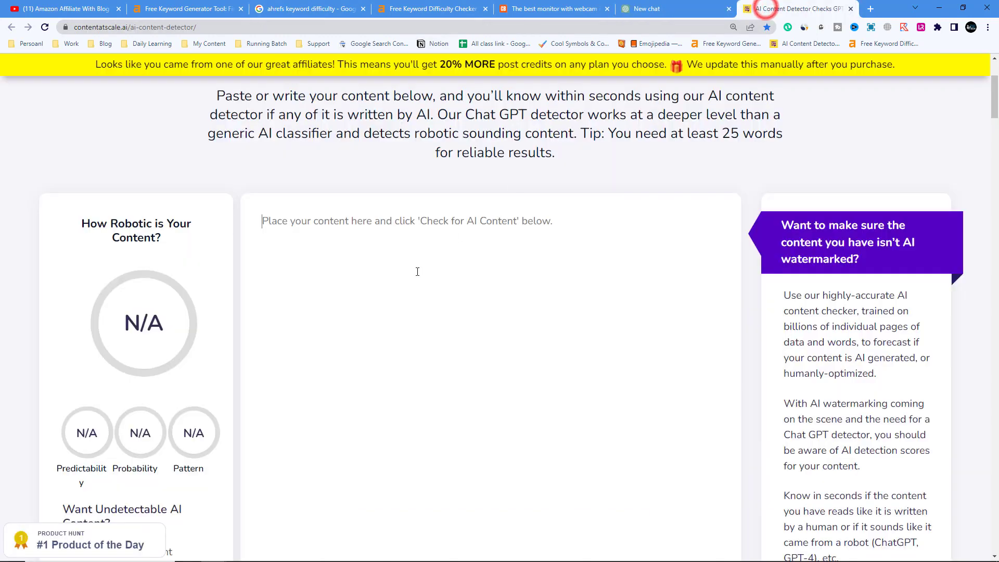
right_click(280, 222)
click(306, 299)
scroll(393, 289, down, 2)
scroll(392, 289, down, 2)
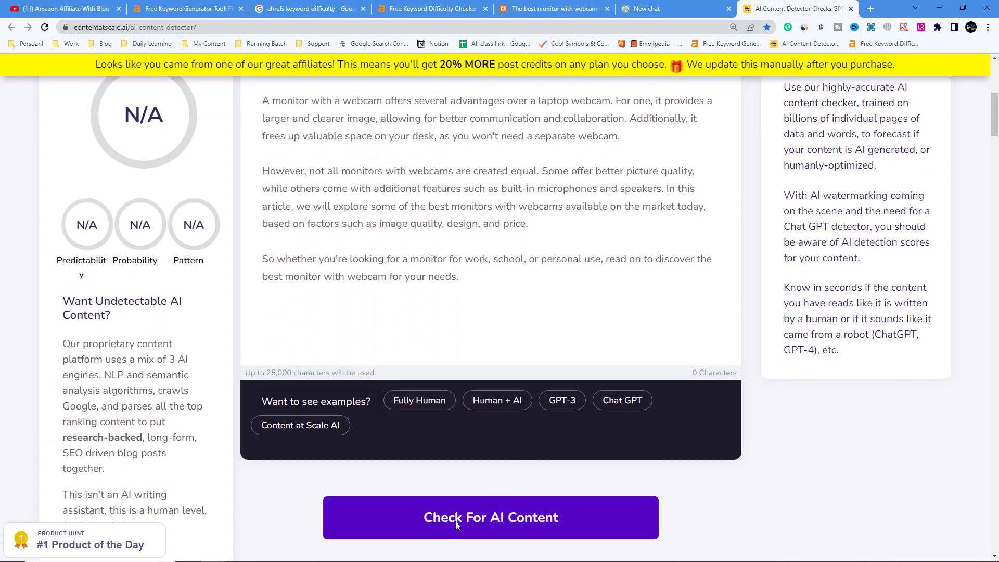
click(491, 520)
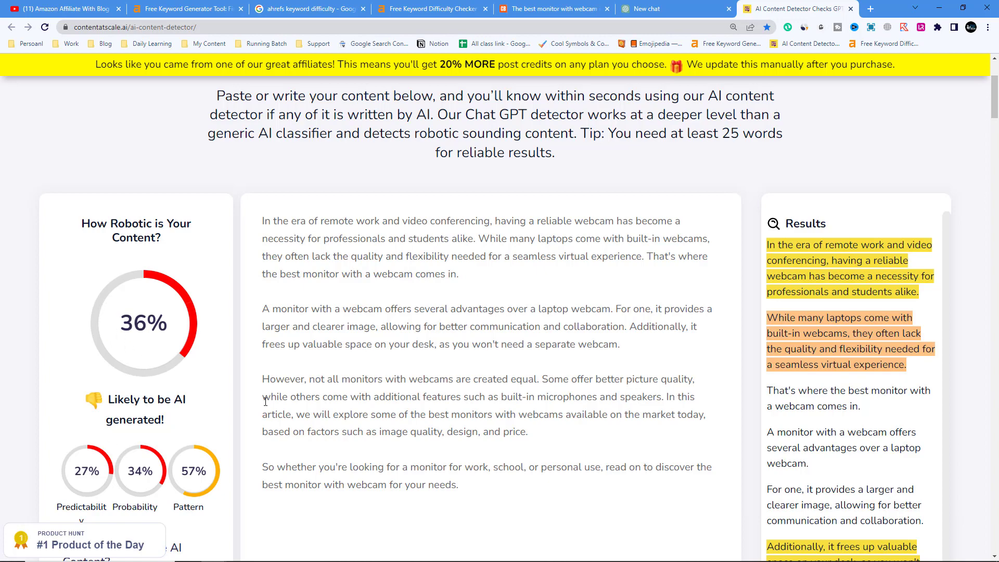
Examine the detector's robotic-content scores and the colour-highlighted sentences in the results for the pasted introduction
scroll(268, 407, down, 5)
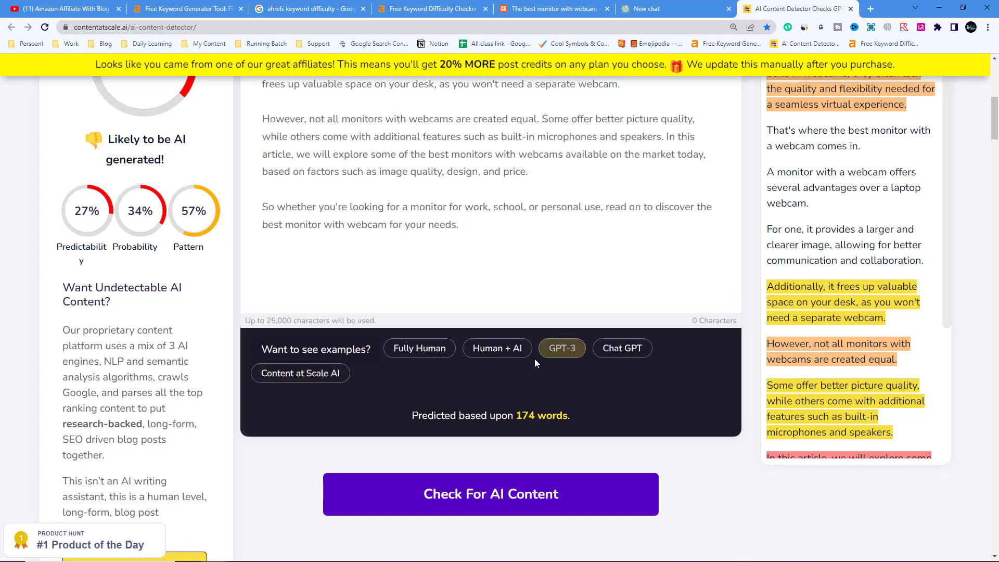
scroll(837, 270, up, 4)
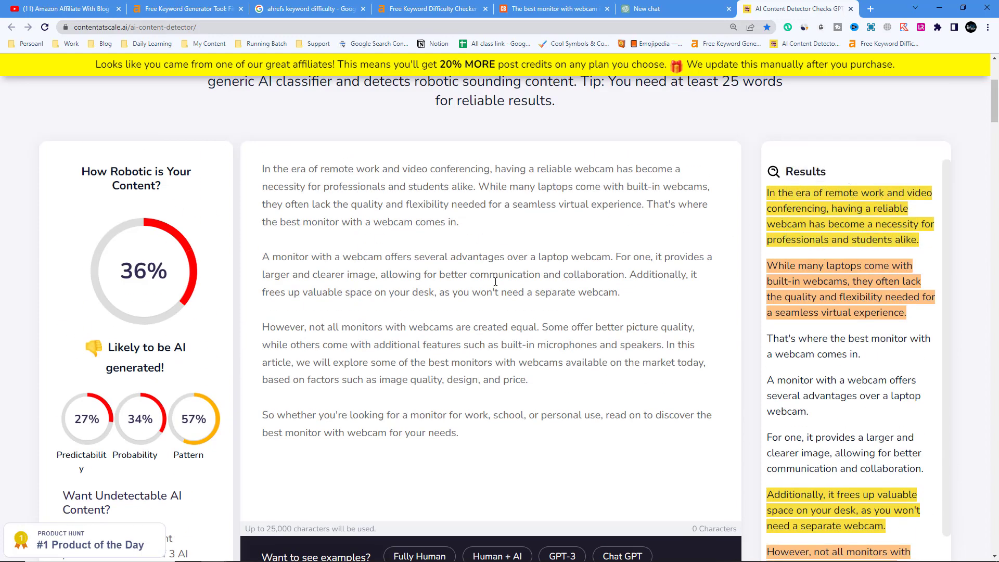
mouse_move(886, 223)
scroll(802, 444, down, 3)
scroll(802, 444, down, 4)
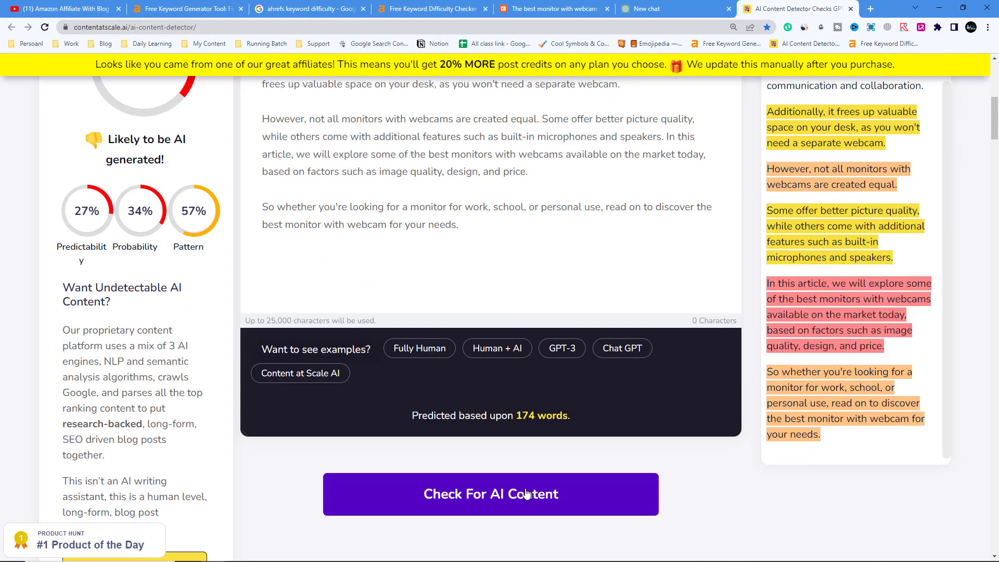
scroll(800, 250, up, 7)
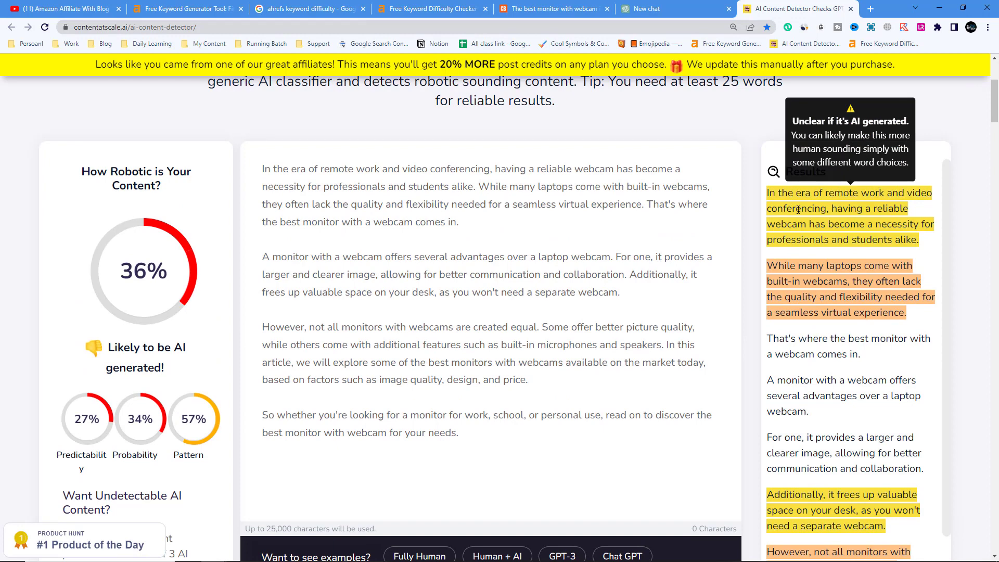
drag(772, 338, 815, 354)
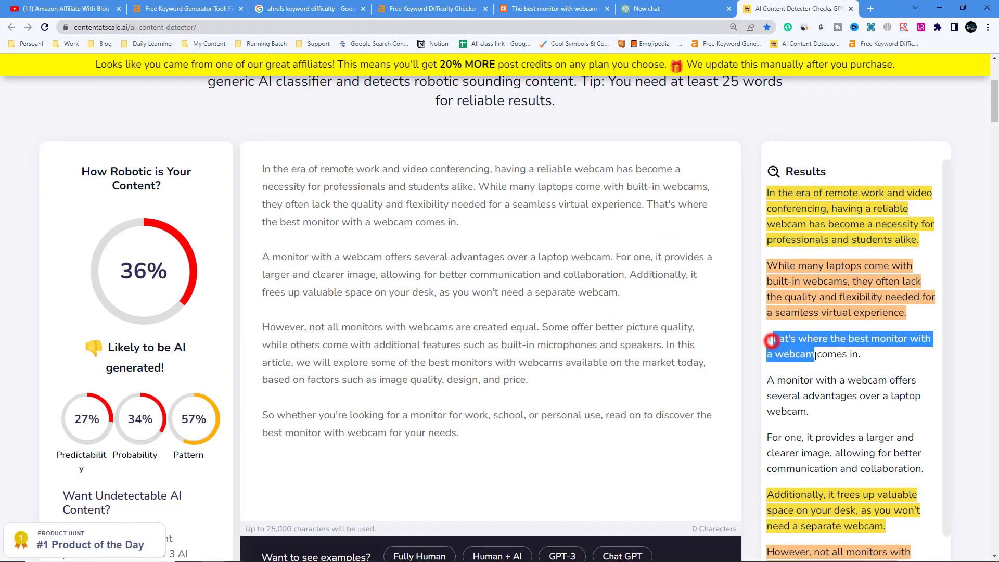
click(472, 291)
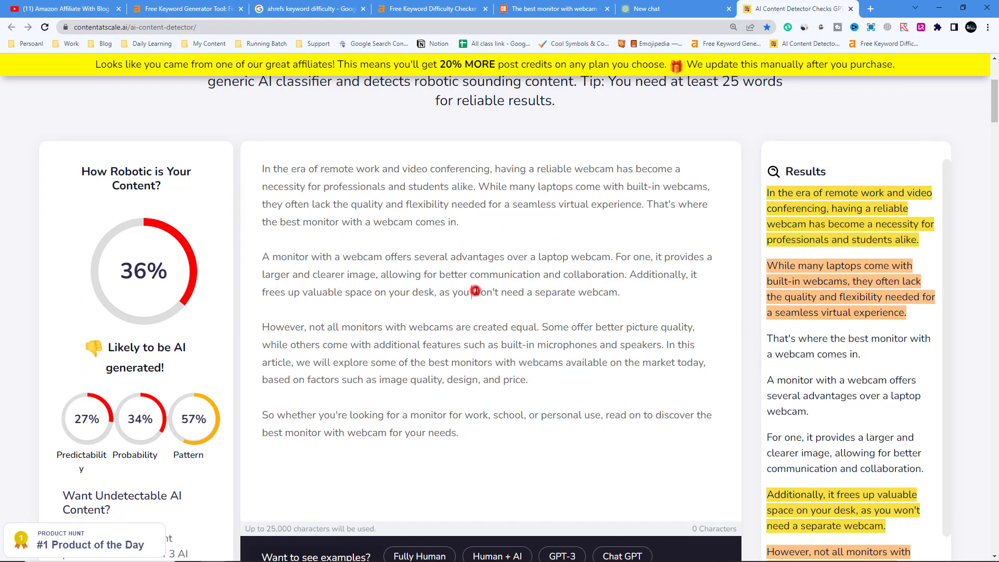
Split the introduction into shorter paragraphs before "While many laptops", "Additionally, it frees up" and "In this article"
click(479, 186)
key(Return)
key(Return)
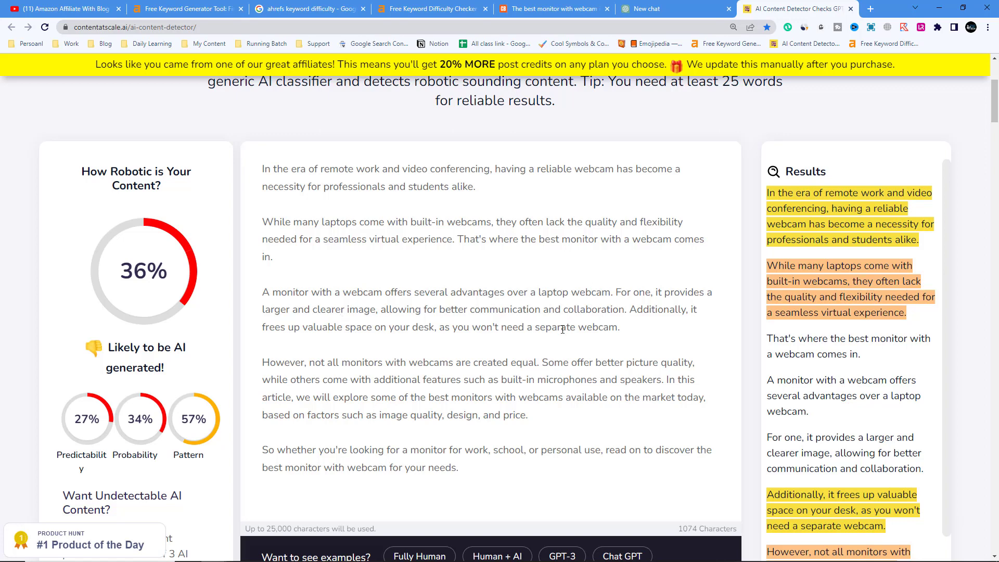
click(630, 310)
key(Return)
key(Return)
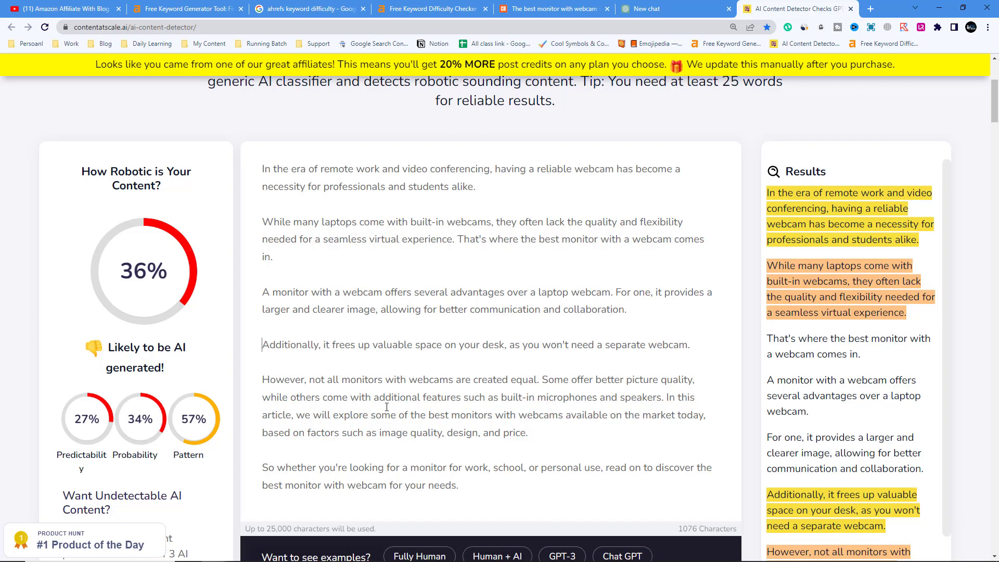
click(665, 397)
key(Return)
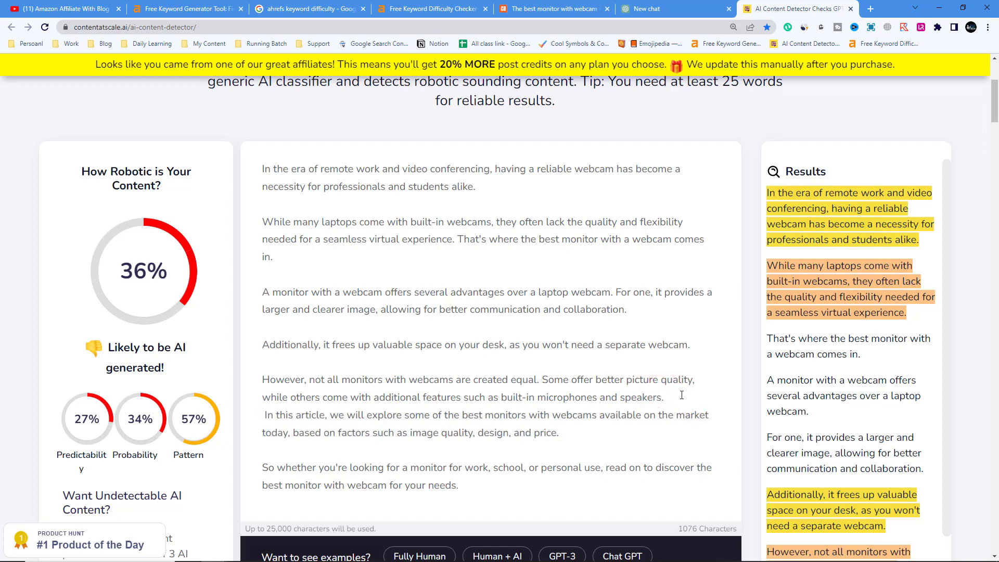
key(Return)
Run the AI content check on the re-paragraphed introduction and review its scores
scroll(623, 367, down, 1)
scroll(339, 382, down, 6)
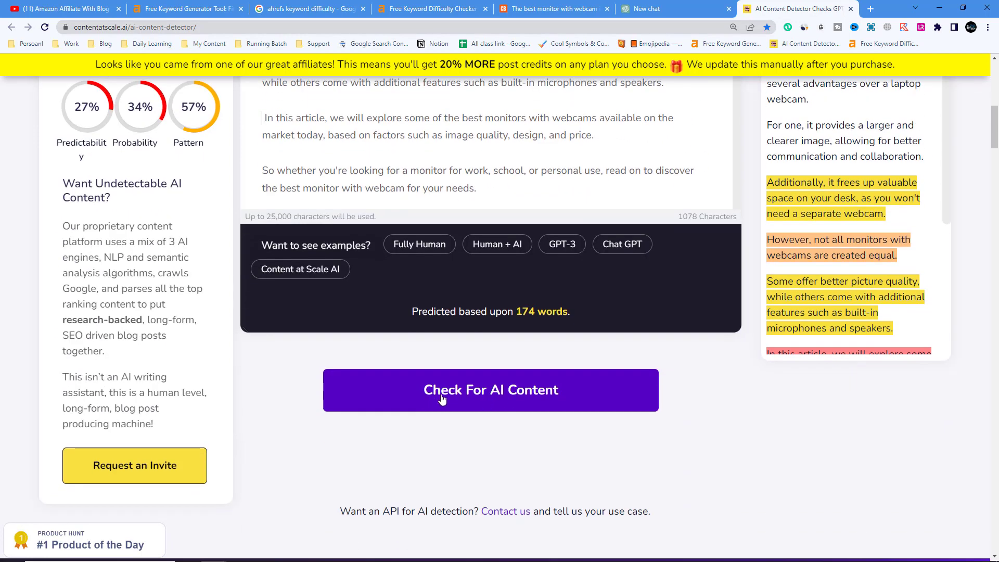
click(489, 391)
scroll(275, 316, up, 4)
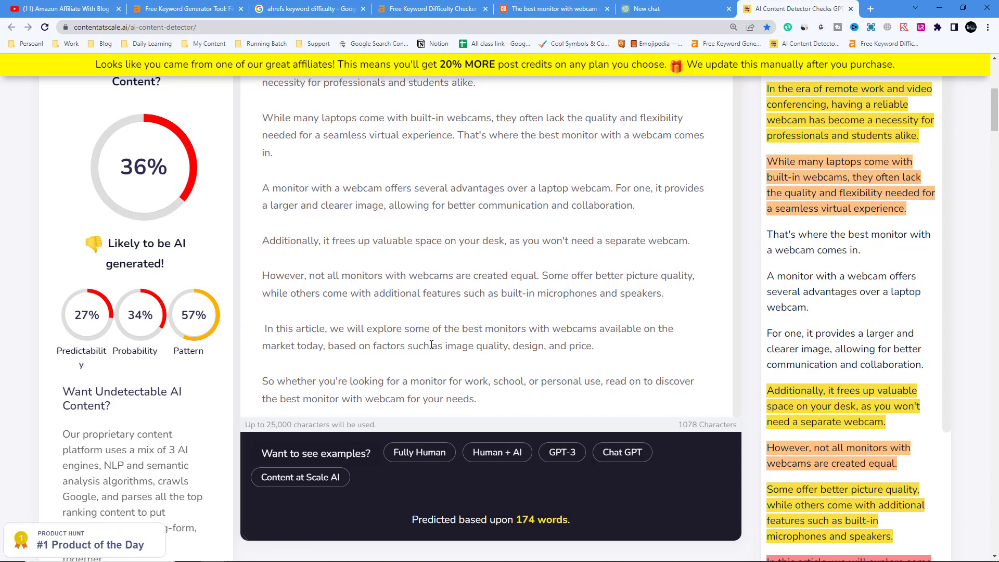
scroll(312, 323, up, 3)
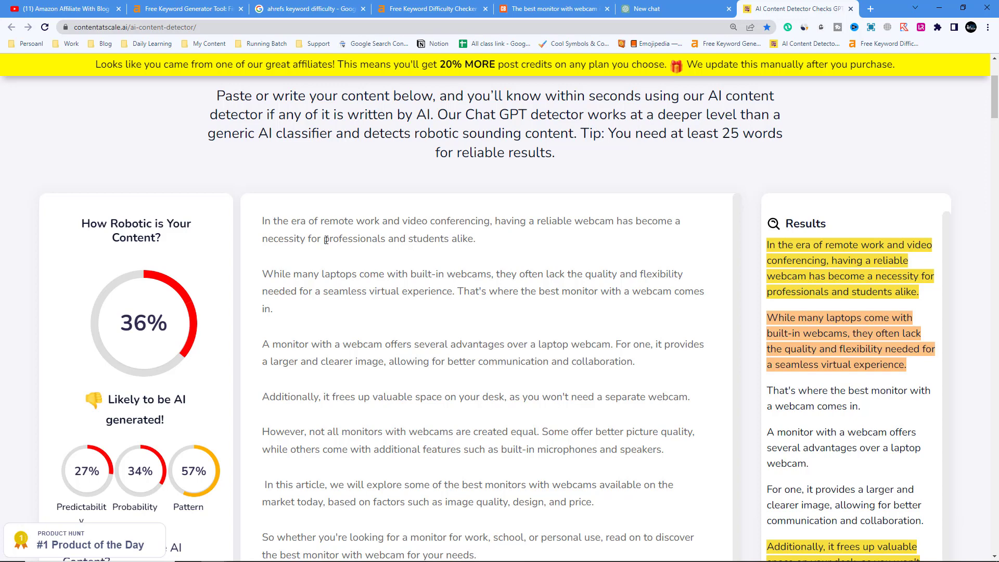
Replace "the era" in the introduction's opening sentence with "today's world"
drag(273, 221, 306, 220)
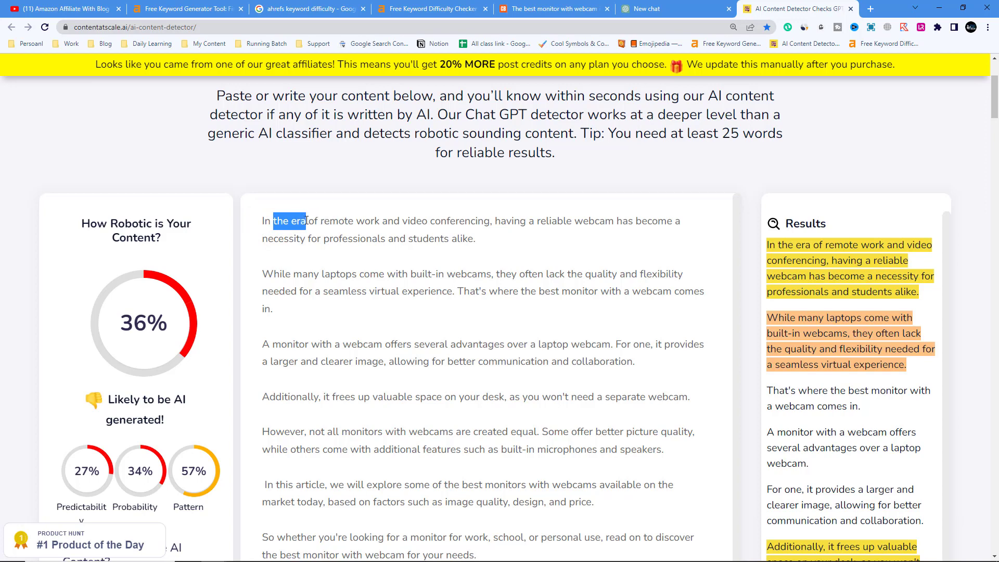
text(todays)
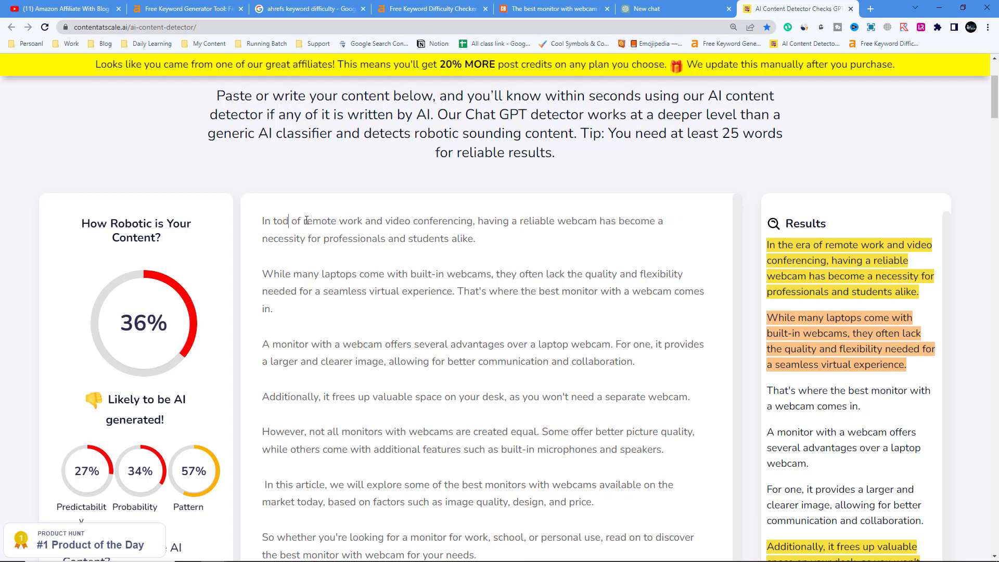
key(BackSpace)
key(BackSpace)
text(y's world)
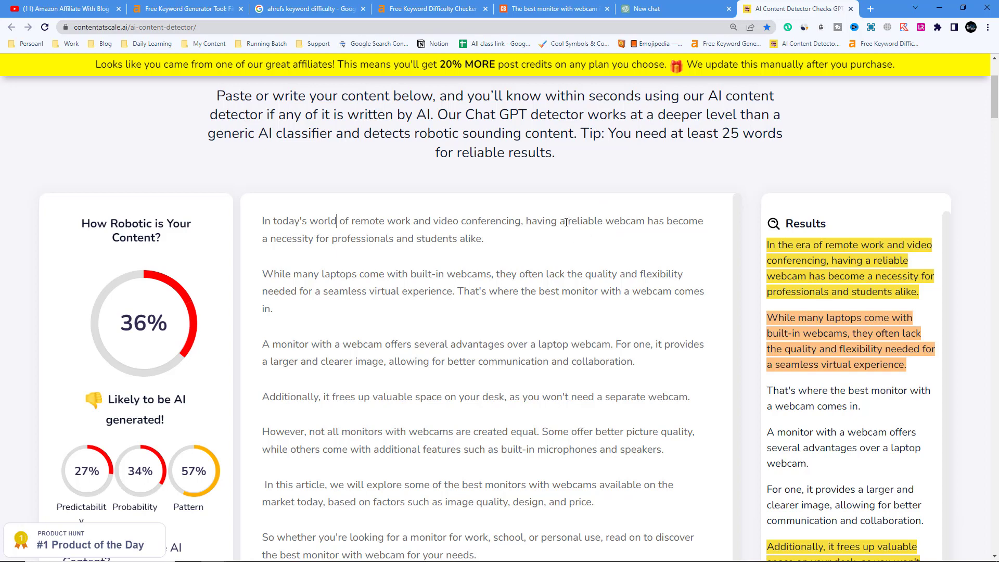
Replace "reliable" in the opening sentence with "high-quality minitor with an integrated", applying the spelling correction for "integrated"
drag(568, 221, 603, 220)
text(h)
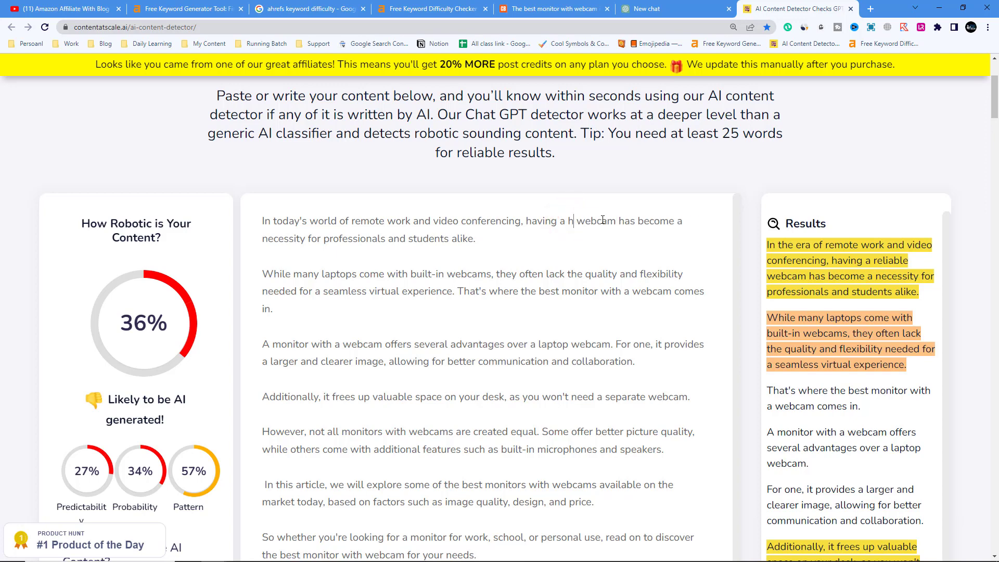
text(igh-quality)
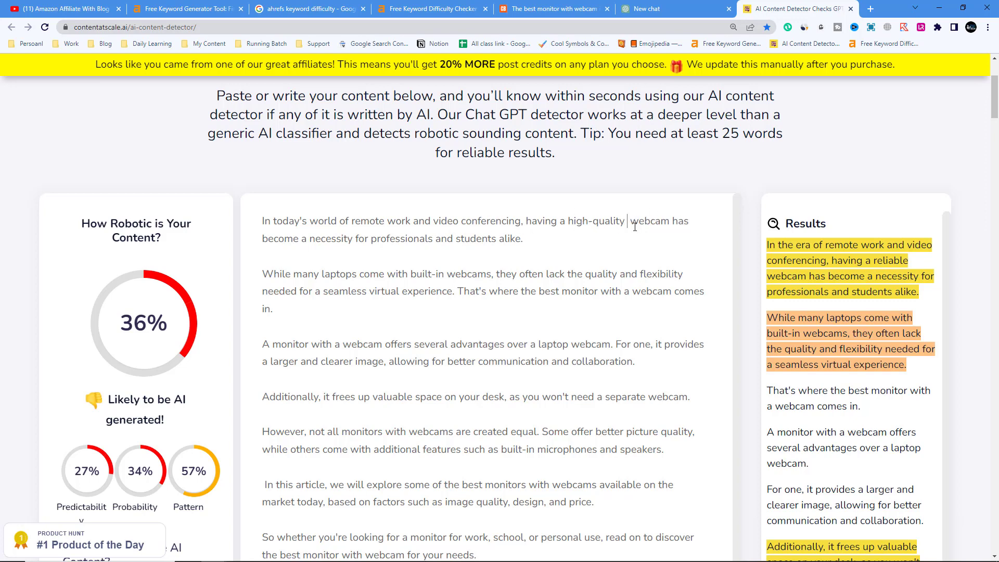
text(monitor)
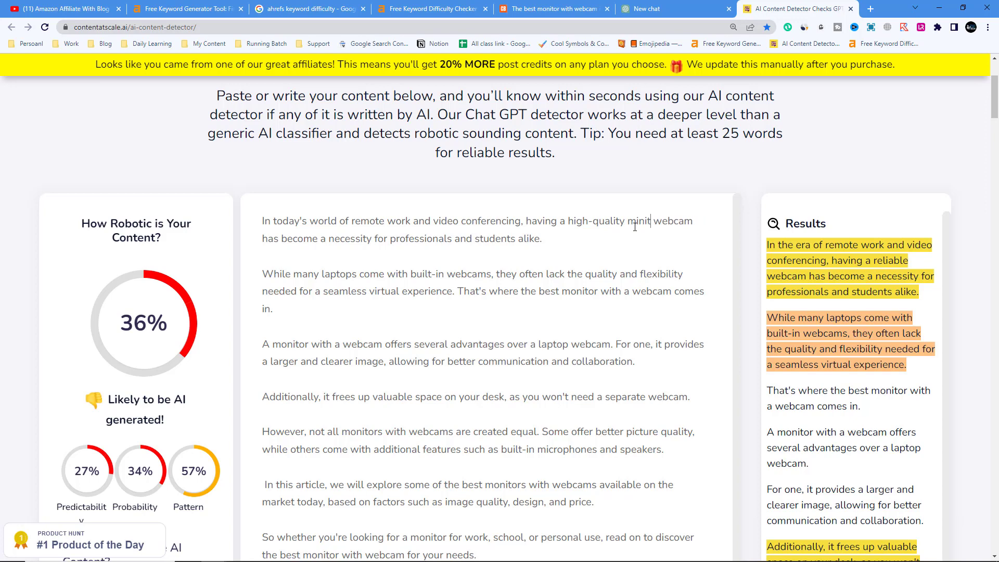
text( with)
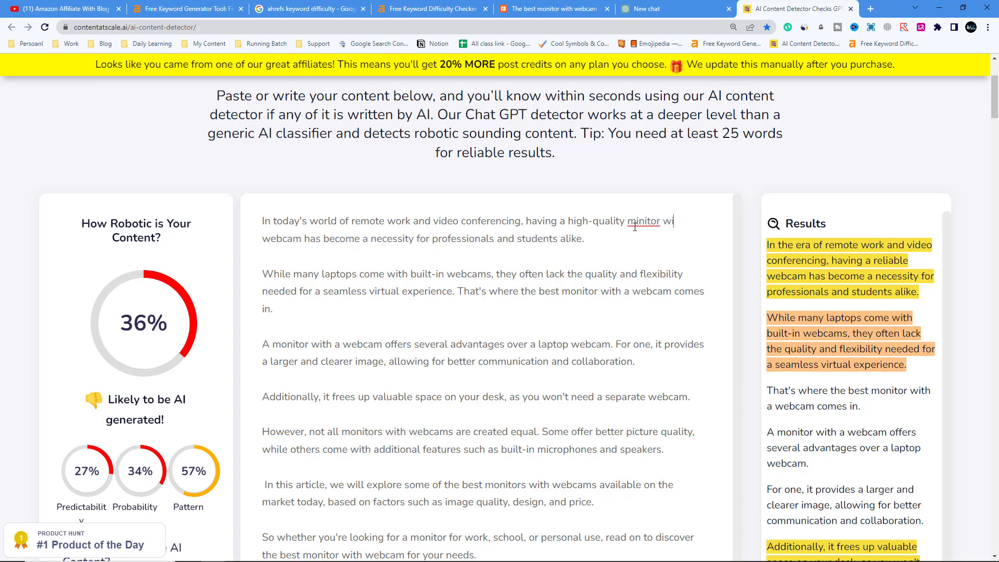
text( an integrete)
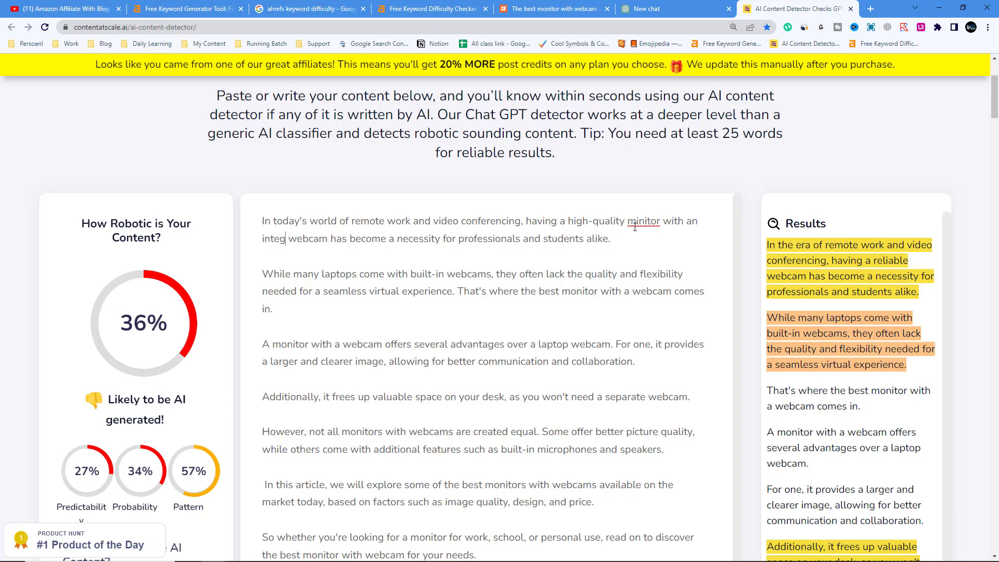
text(d)
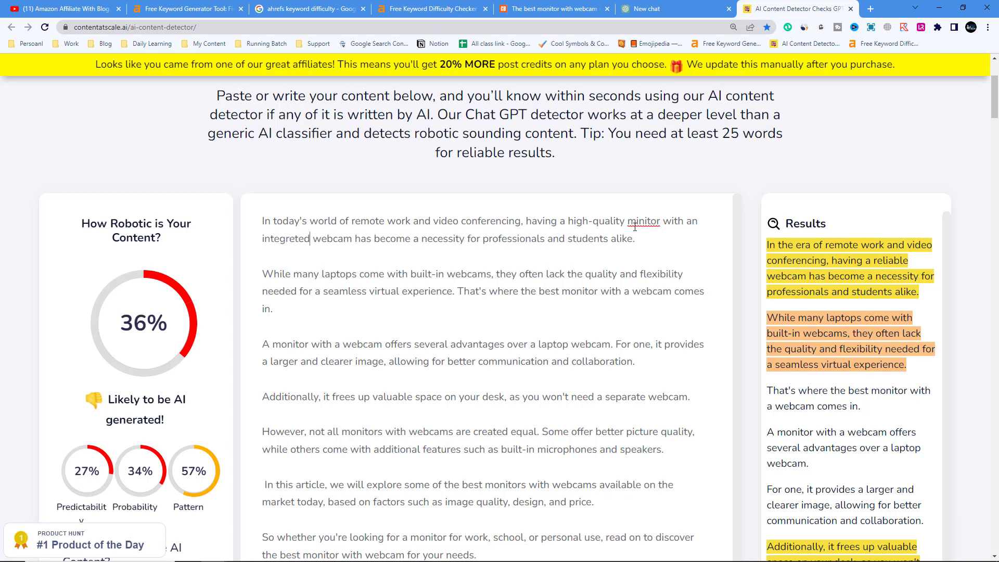
right_click(291, 241)
click(317, 249)
Change "has become" to "is becoming" in the opening sentence and remove "alike" from its end
drag(355, 238, 370, 239)
key(BackSpace)
text(is)
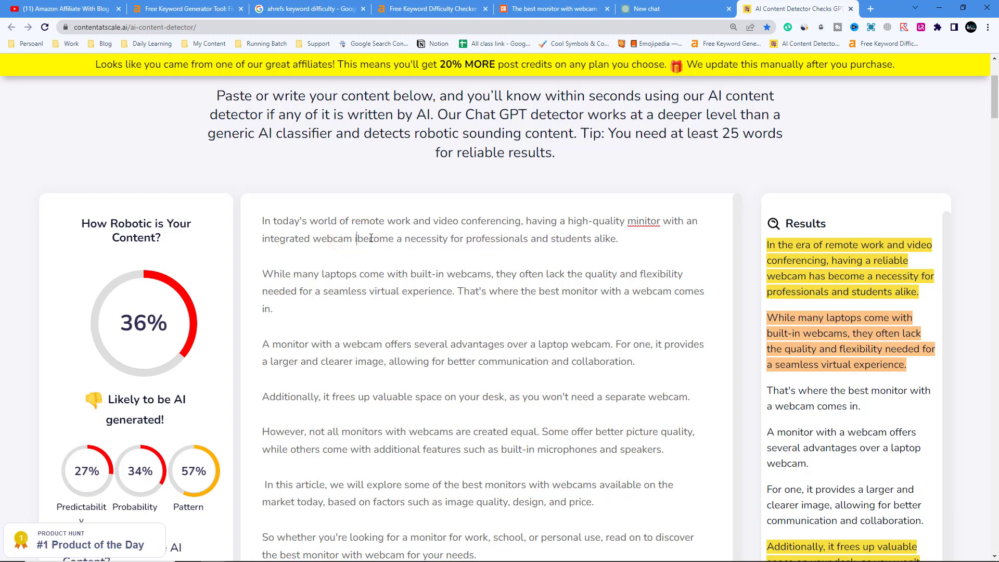
click(402, 238)
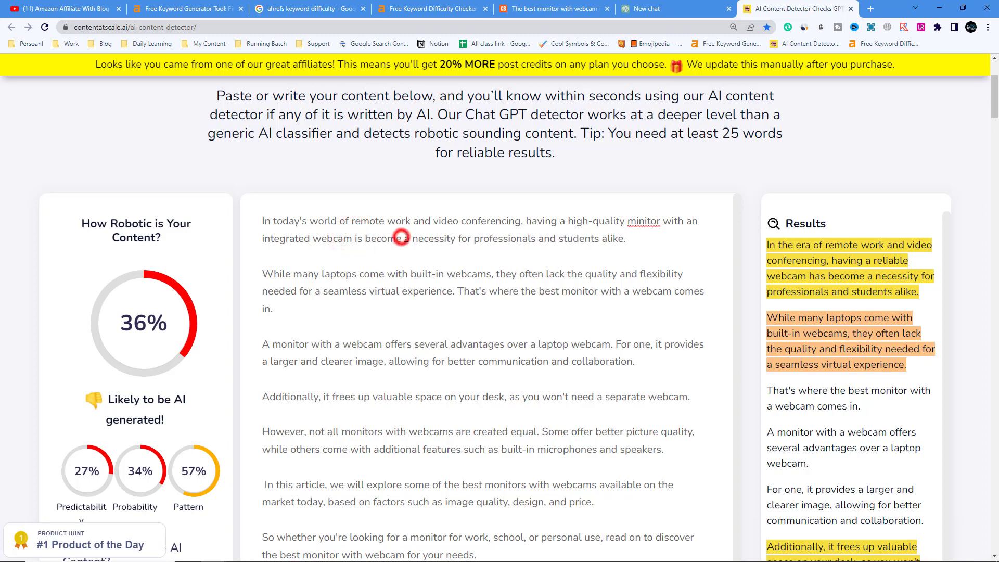
key(BackSpace)
text(ing)
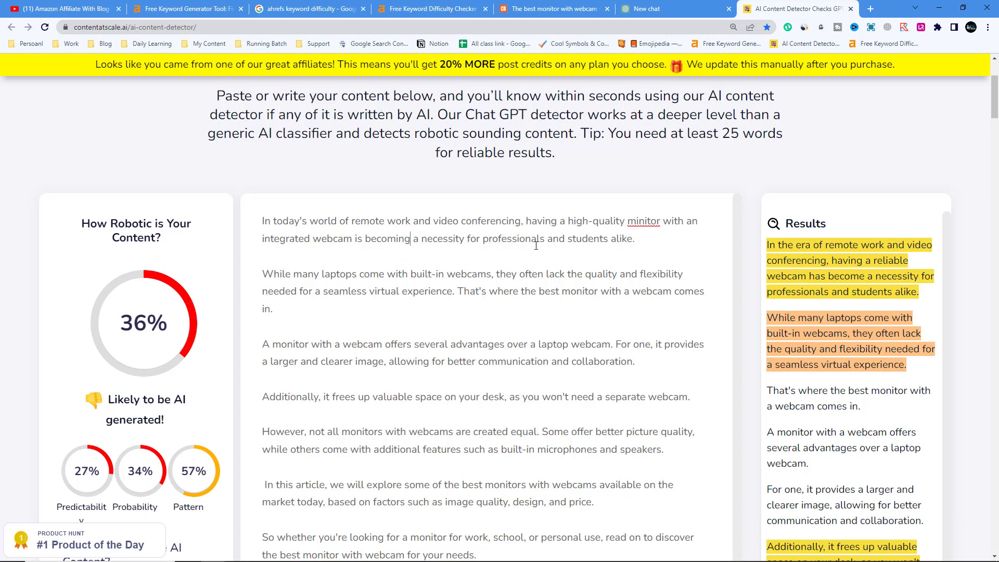
double_click(611, 239)
key(BackSpace)
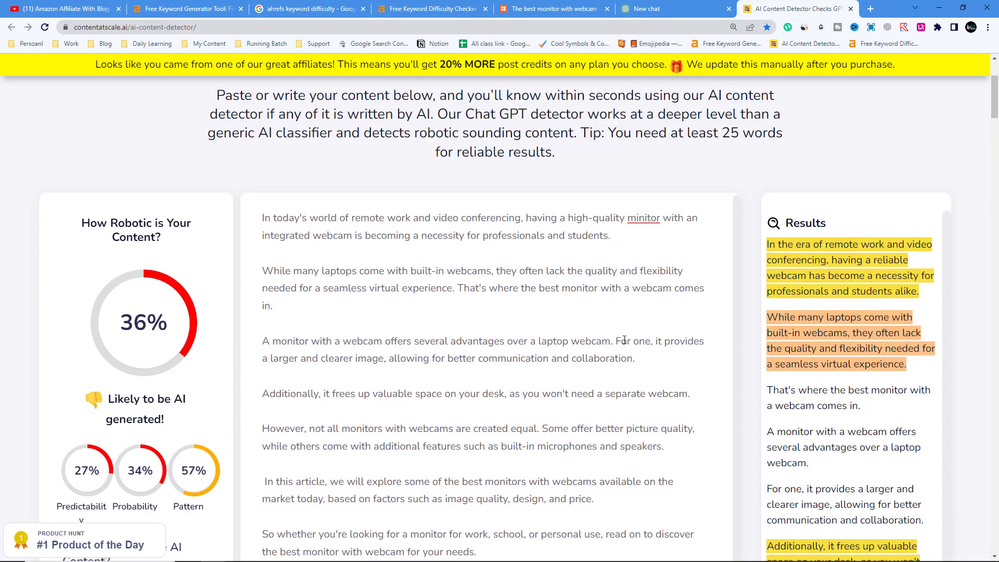
Run the AI content check again on the introduction with the reworded opening sentence
scroll(569, 391, down, 5)
click(485, 510)
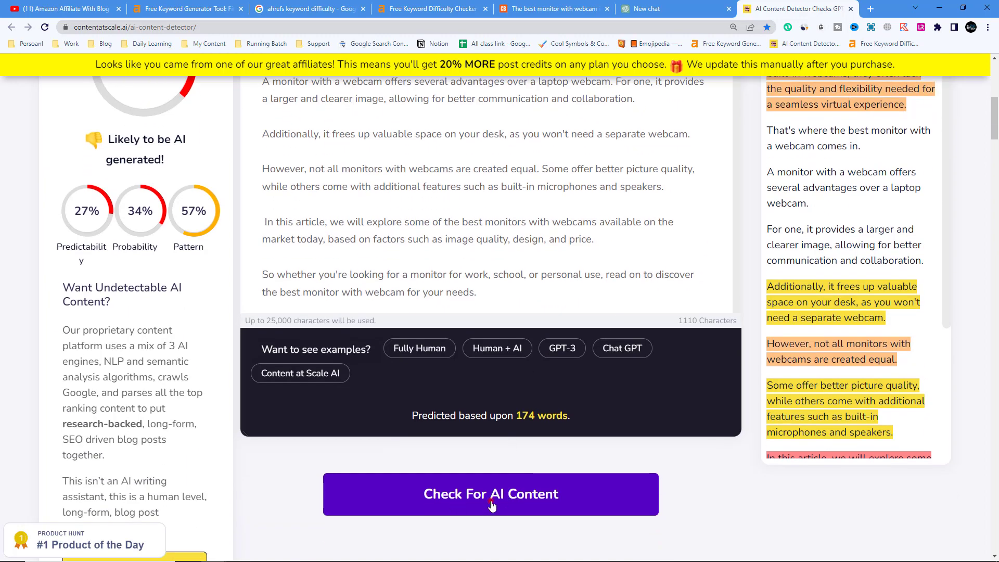
scroll(520, 416, down, 2)
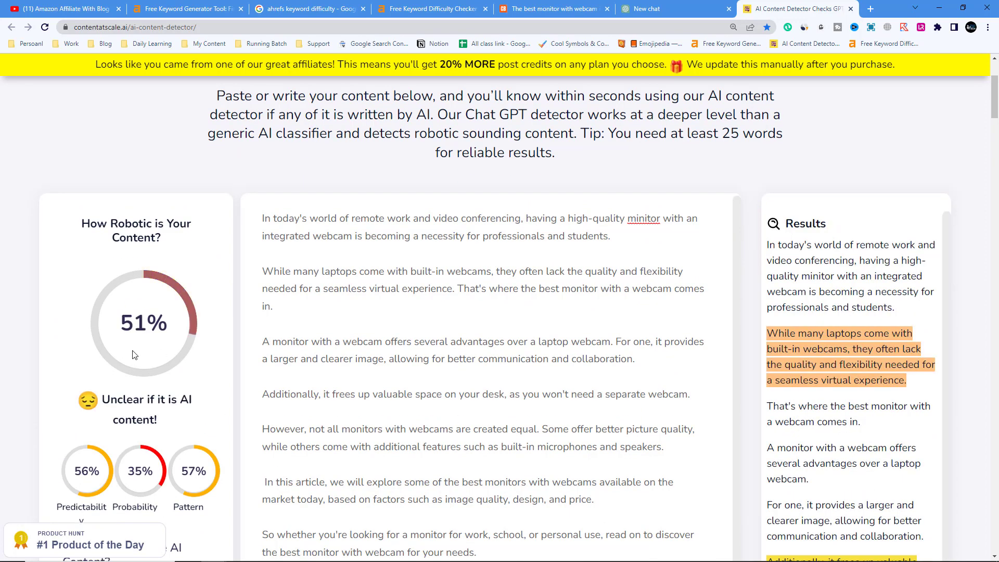
Correct the misspelled "minitor" to "monitor" and highlight the opening sentence in the detector's results
right_click(642, 219)
click(679, 230)
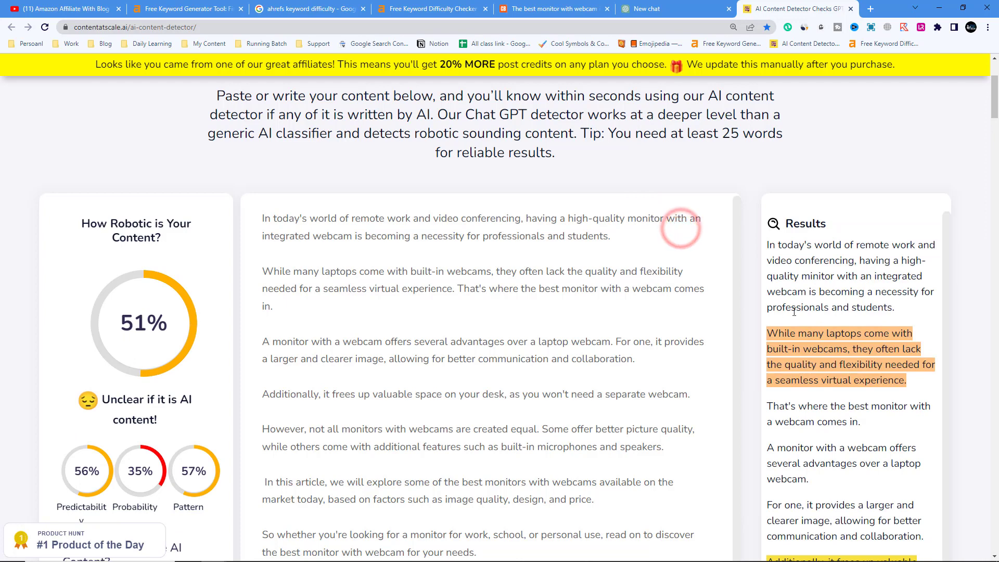
drag(767, 244, 895, 308)
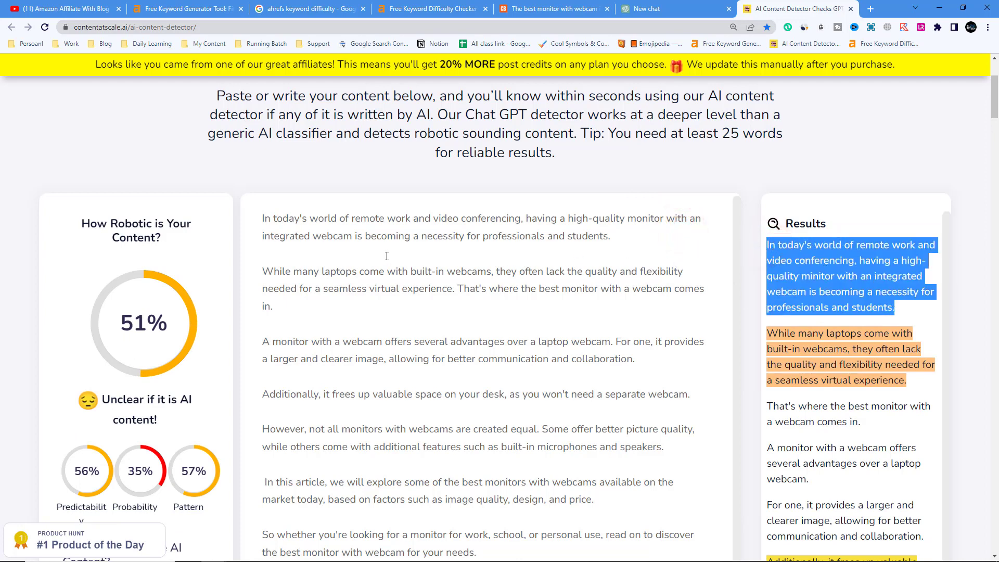
Add a new paragraph between the opening sentence and the "While many laptops" paragraph, starting with "It save desk space"
drag(257, 222, 613, 238)
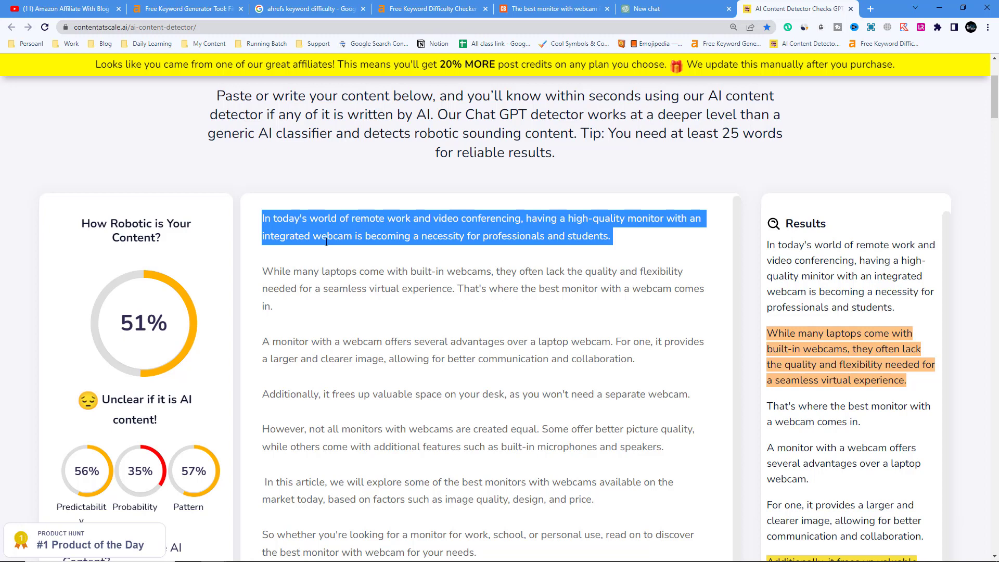
click(262, 271)
key(Return)
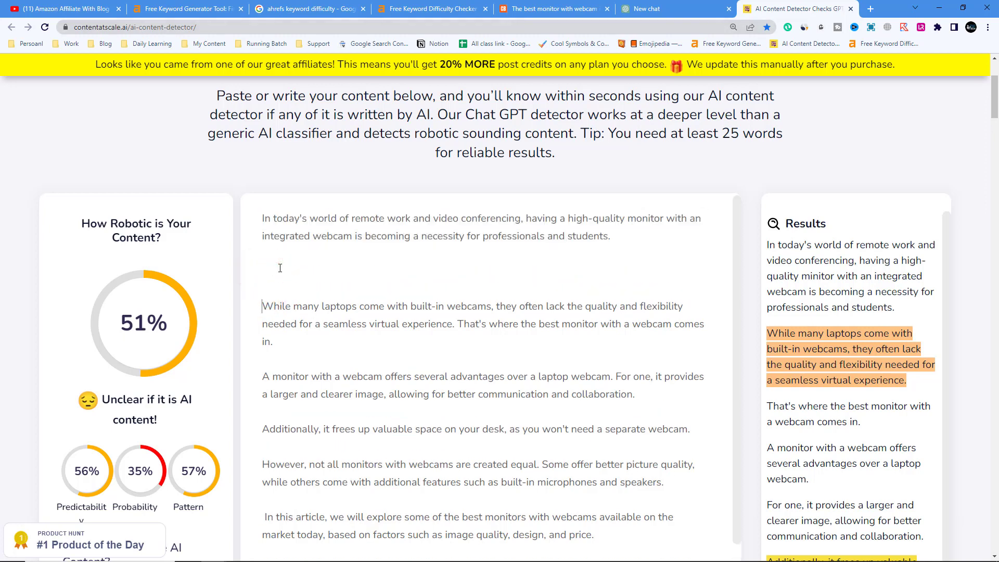
click(266, 266)
text(It save desk space)
Complete the new "It save desk space" sentence with "and provide you a seamless video conference experience."
drag(262, 218, 615, 237)
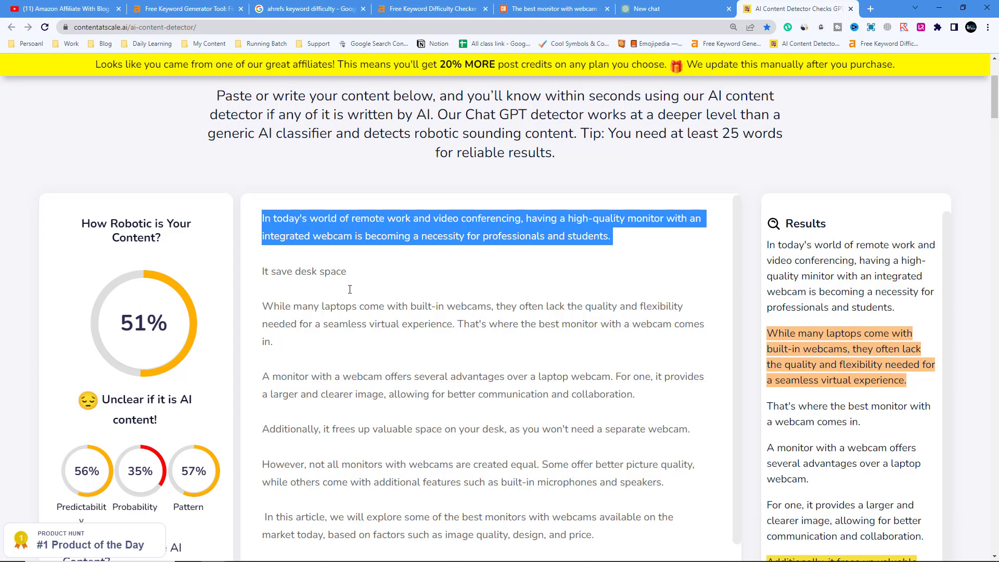
click(347, 273)
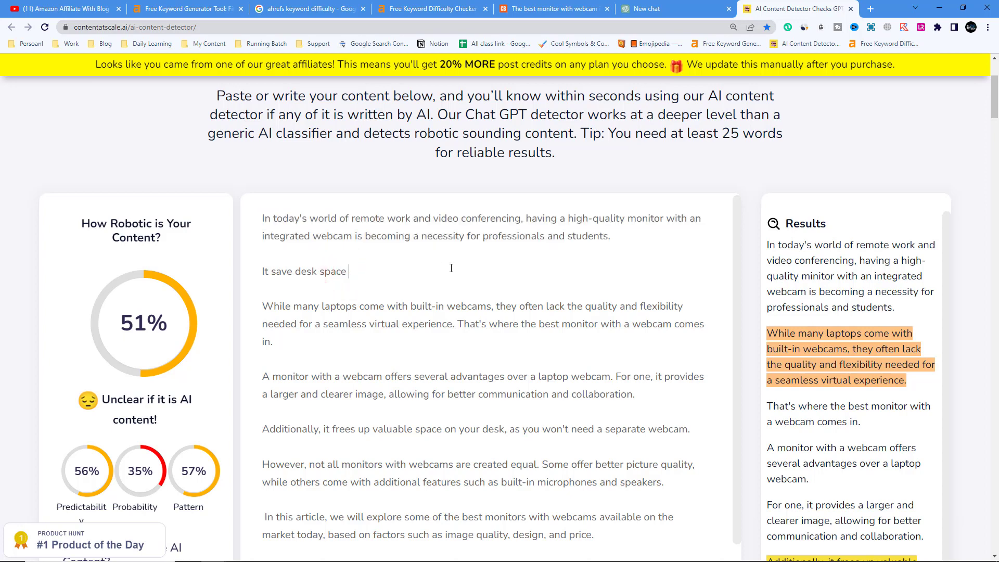
text(and provide you a seamless )
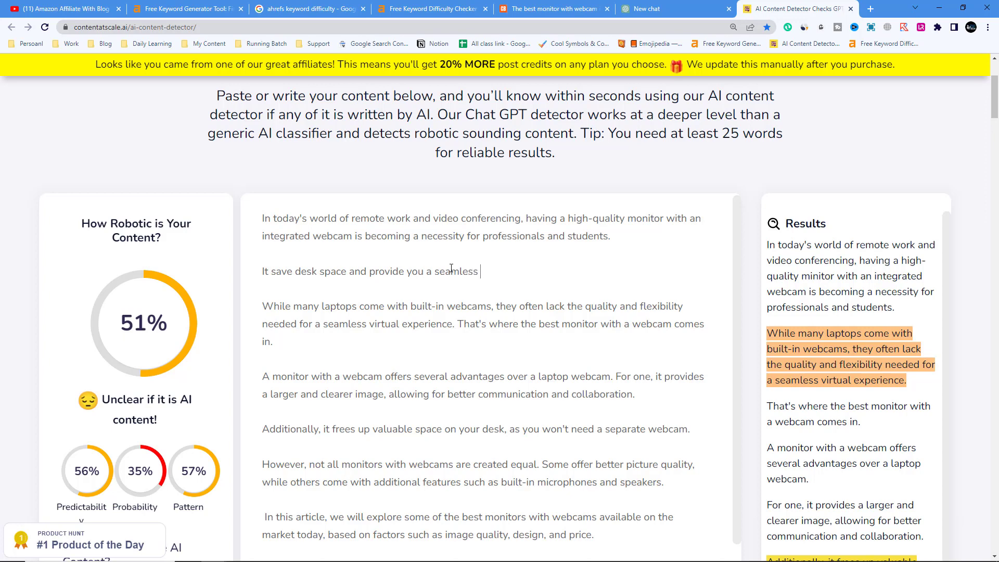
text(video conference expe)
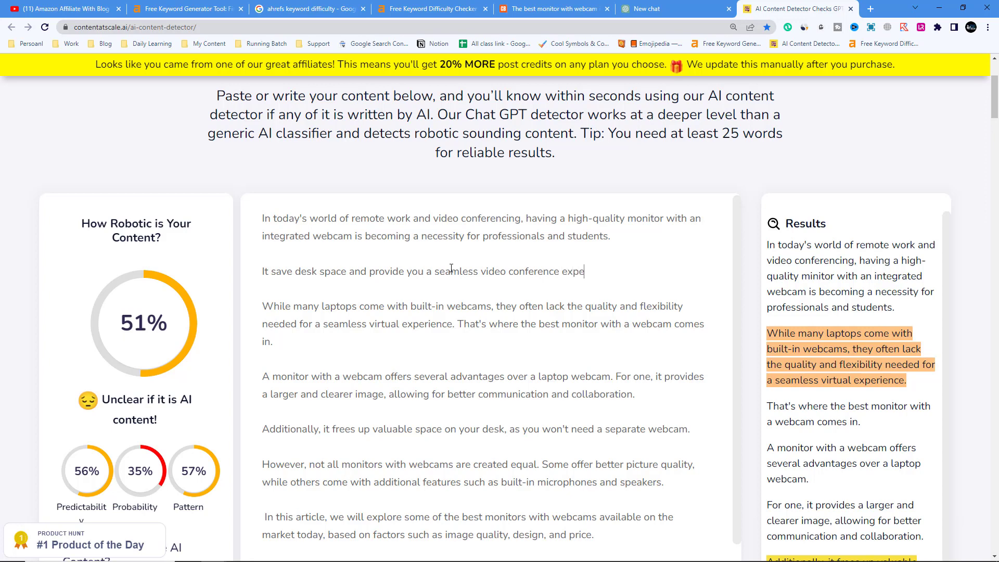
text(rience)
drag(287, 272, 527, 283)
click(620, 273)
Insert a new line directly above the "While many laptops" sentence and begin it with "Now a days"
scroll(443, 300, down, 1)
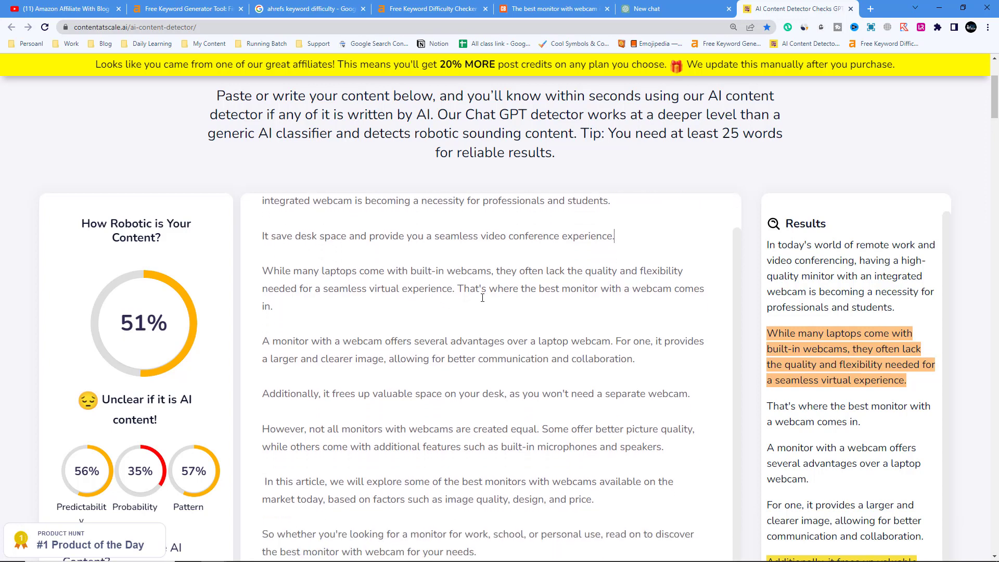
scroll(482, 297, down, 1)
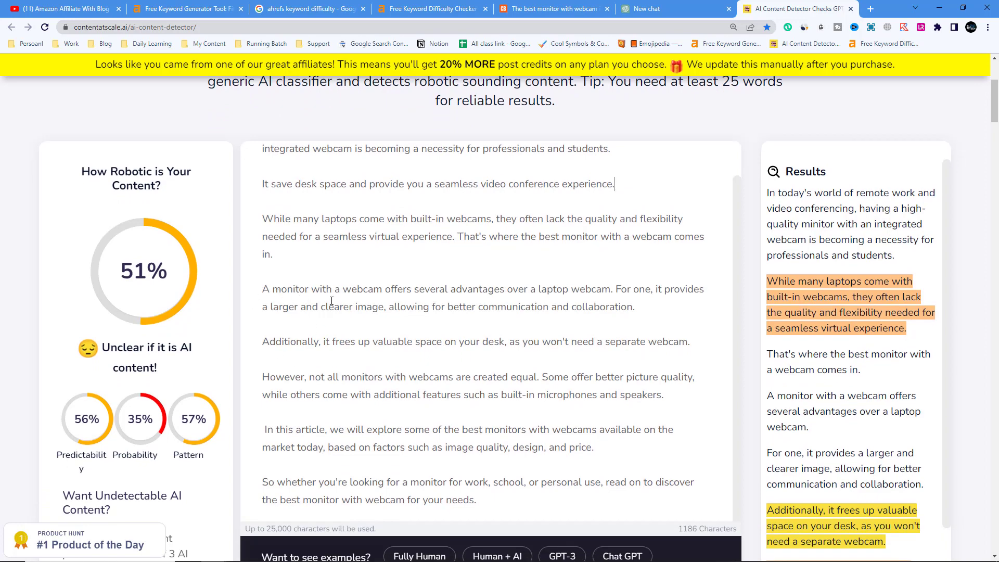
drag(262, 219, 647, 263)
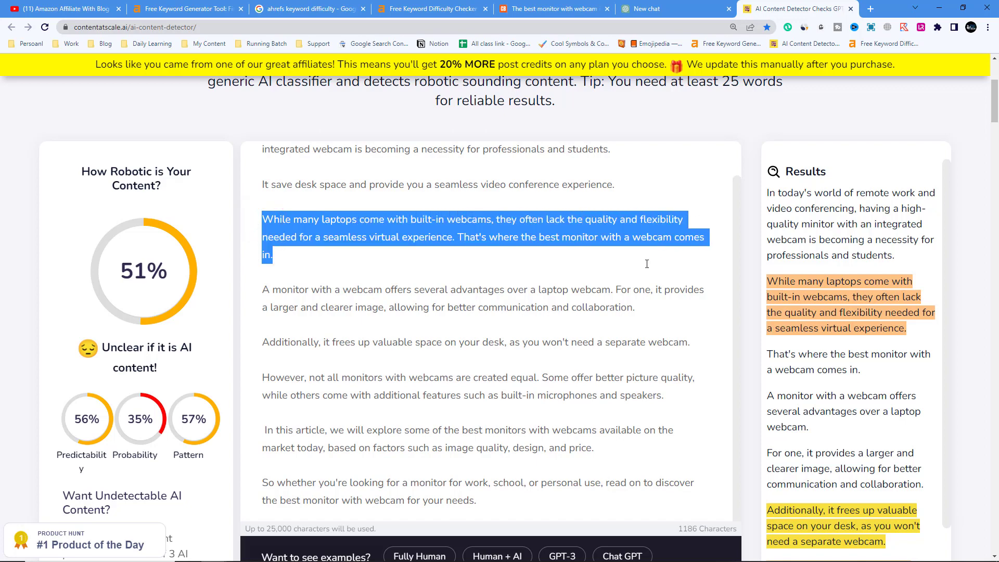
click(405, 253)
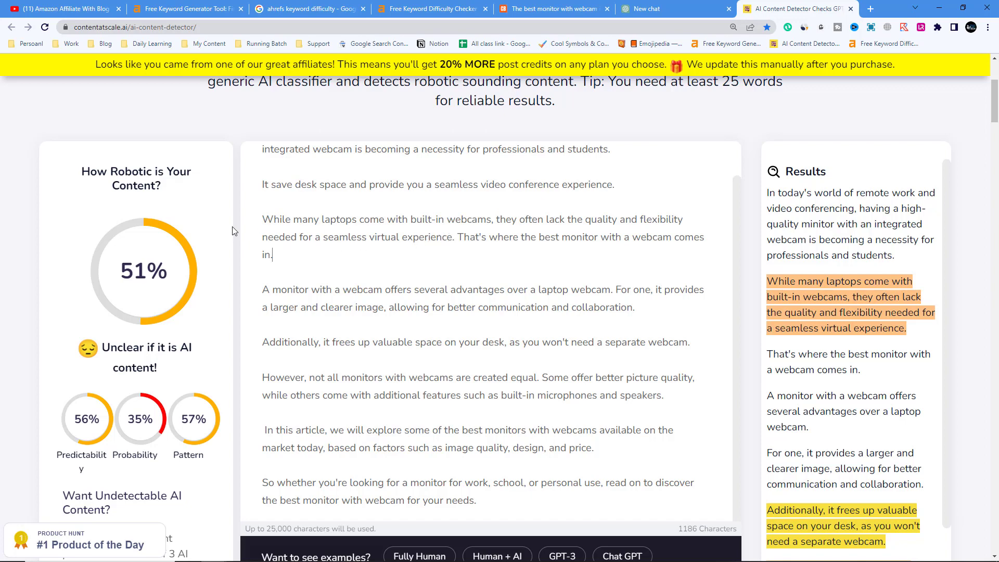
drag(266, 217, 286, 249)
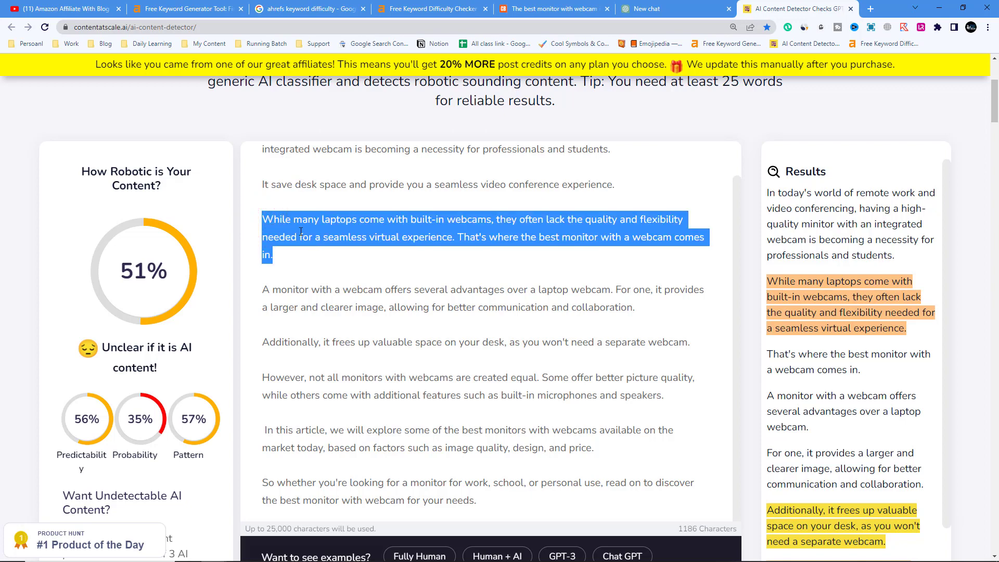
click(286, 239)
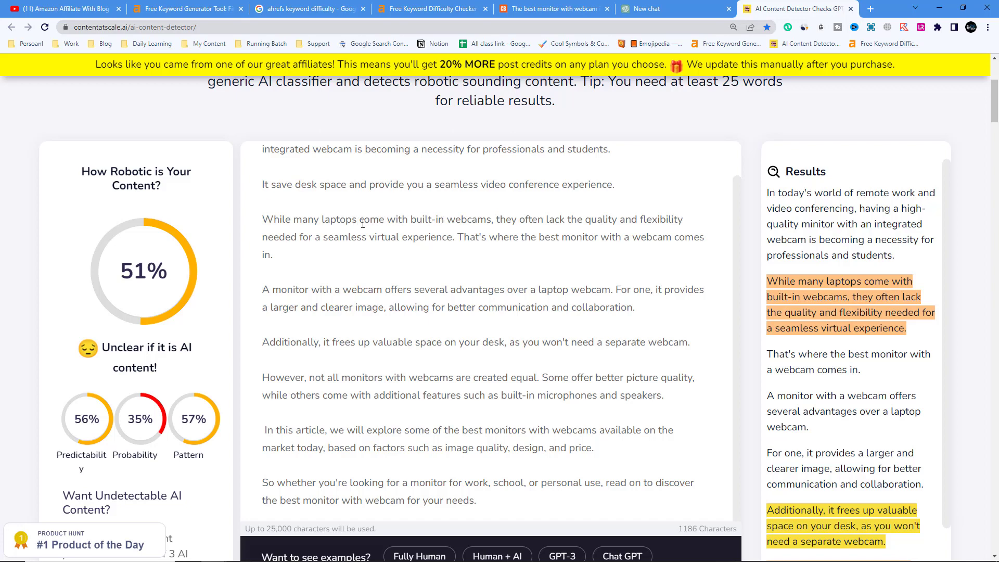
drag(263, 220, 312, 221)
click(267, 219)
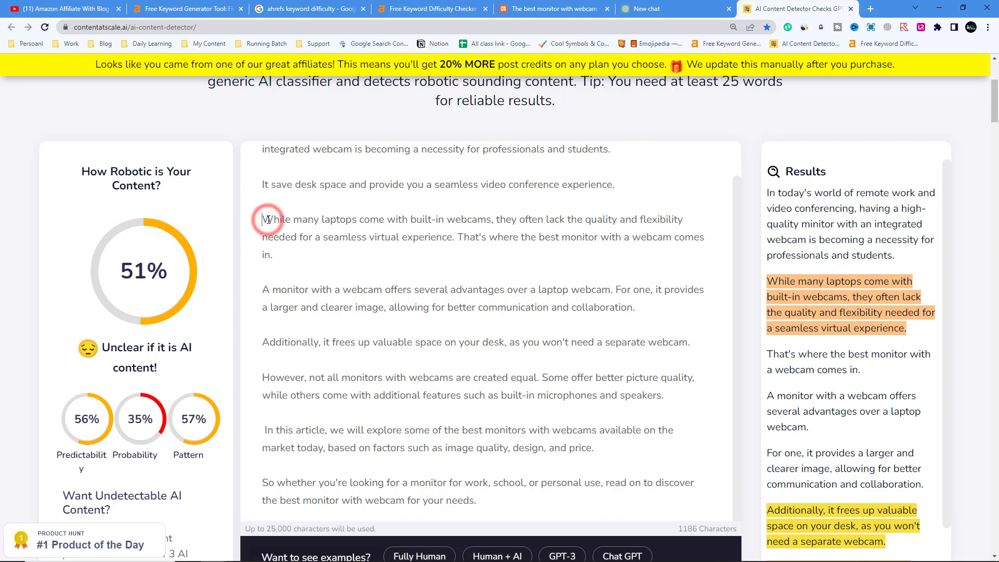
key(Return)
click(273, 219)
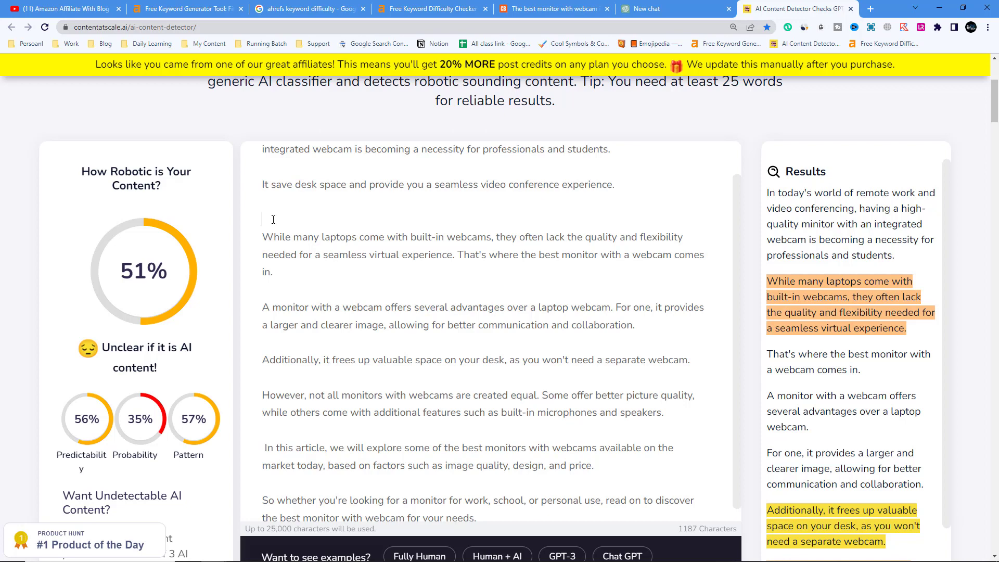
text(Now adays)
click(294, 219)
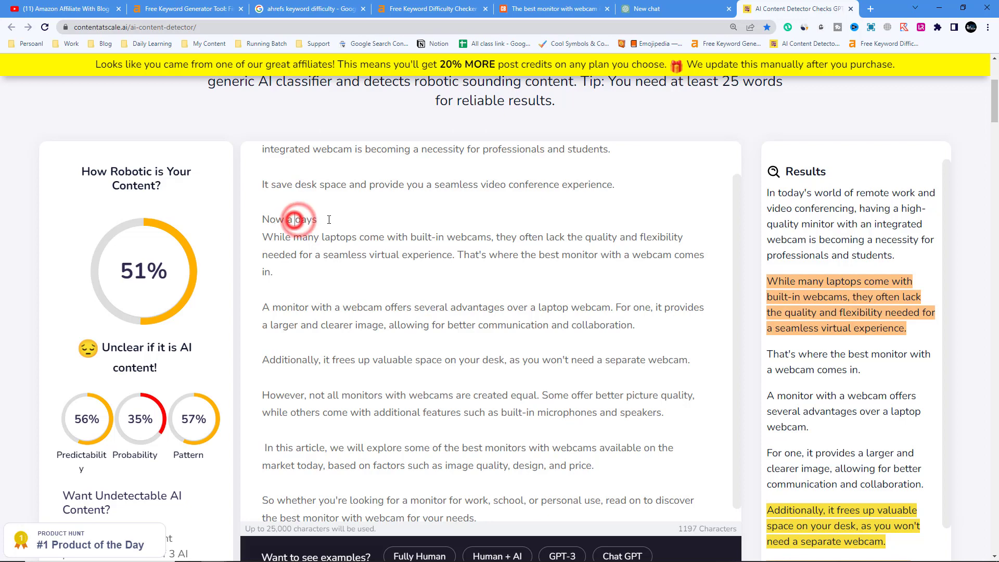
click(322, 219)
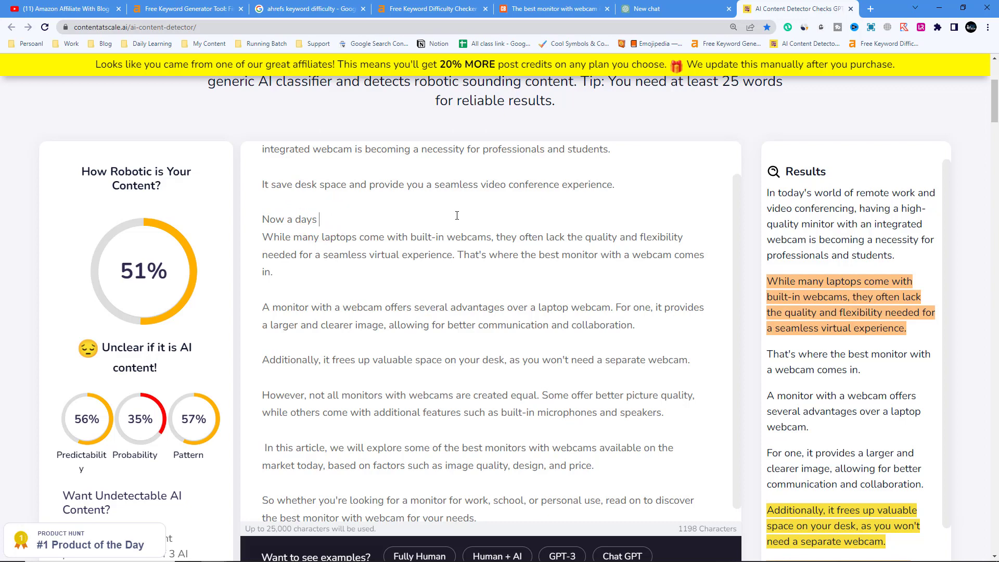
Complete the line with "laptops has built in webcams, but the problem is the quality is very poor." and delete the "While many laptops" sentence
text(laptops has built in webca)
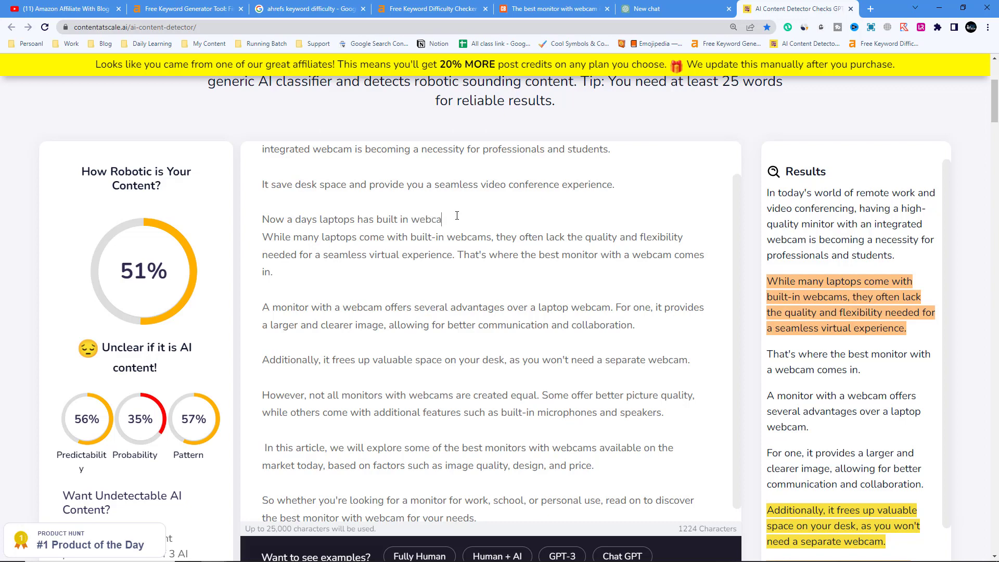
text(ms, but the problem is)
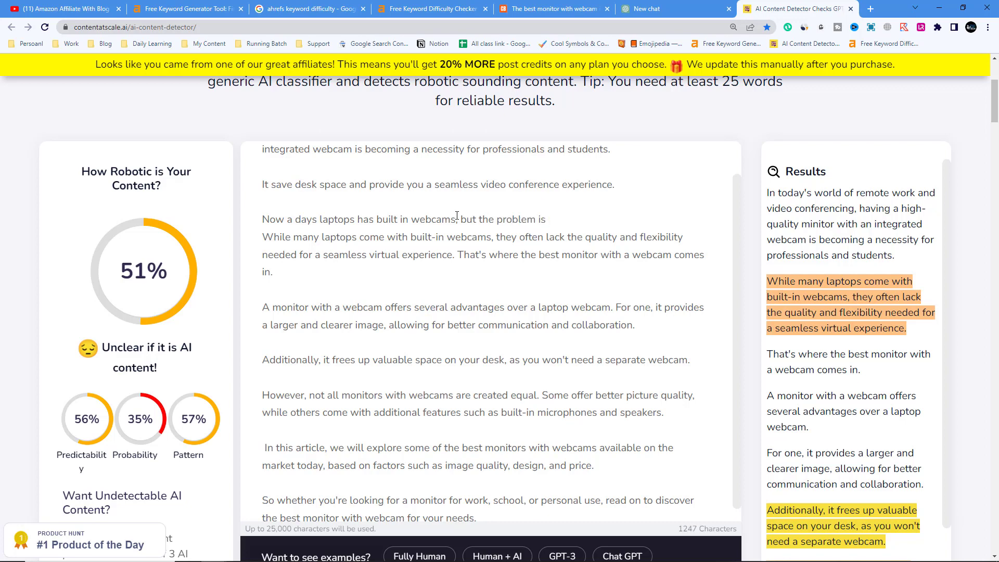
text( the wuality)
right_click(580, 219)
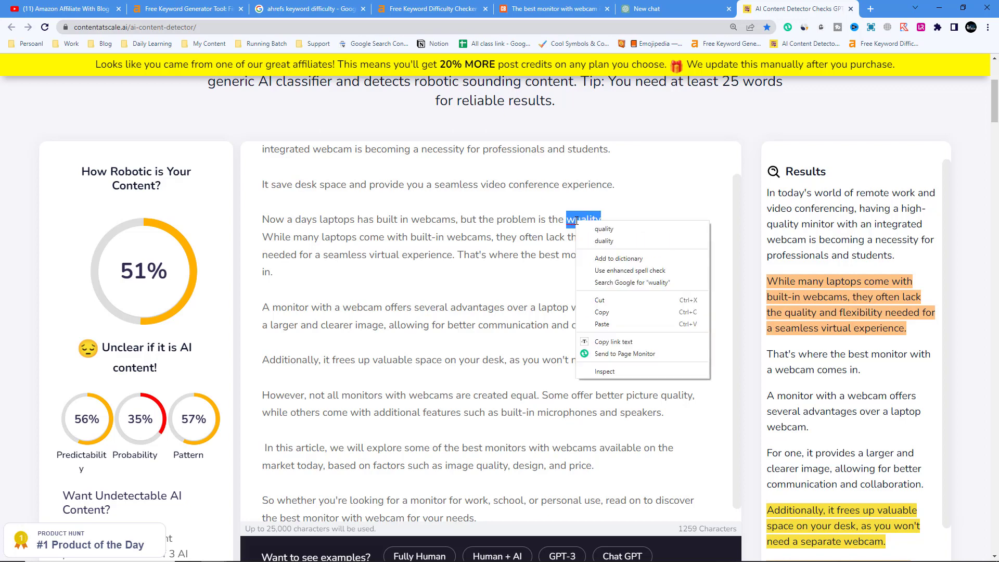
click(588, 223)
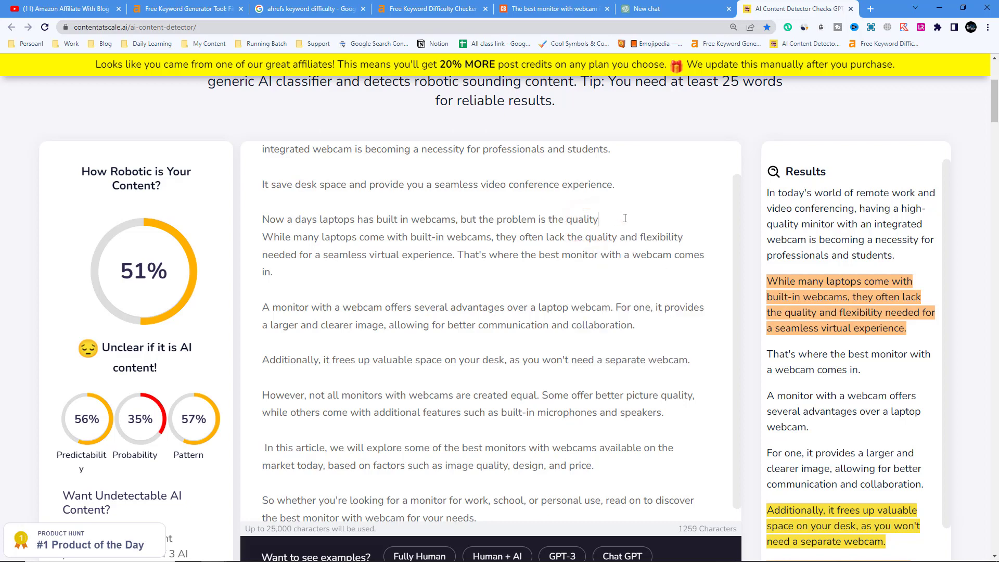
text(is very poor.)
drag(454, 254, 266, 236)
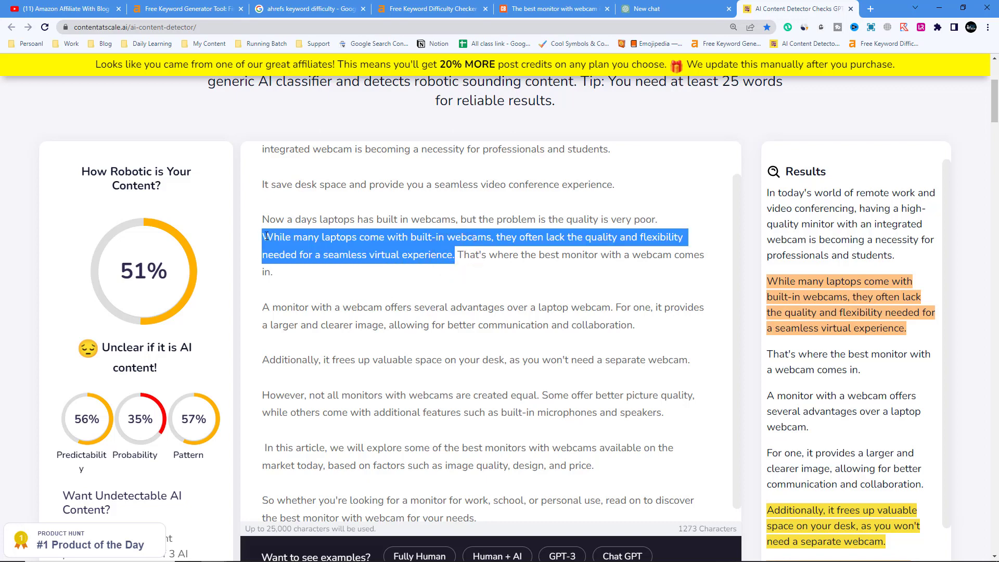
key(BackSpace)
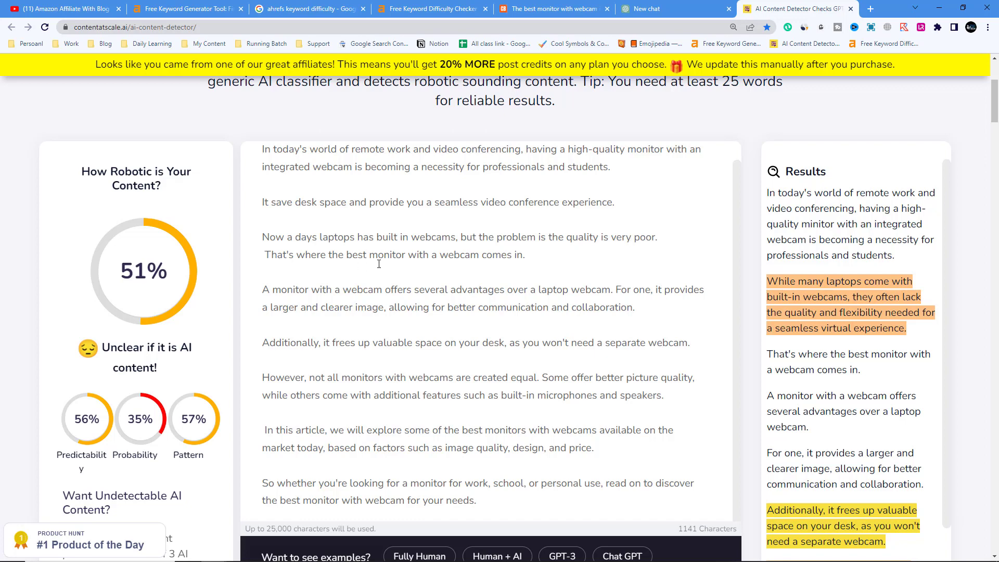
Replace "where the best monitor with a webcam comes in." after "That's" with "why you should buy a monitor with web came"
drag(530, 256, 266, 255)
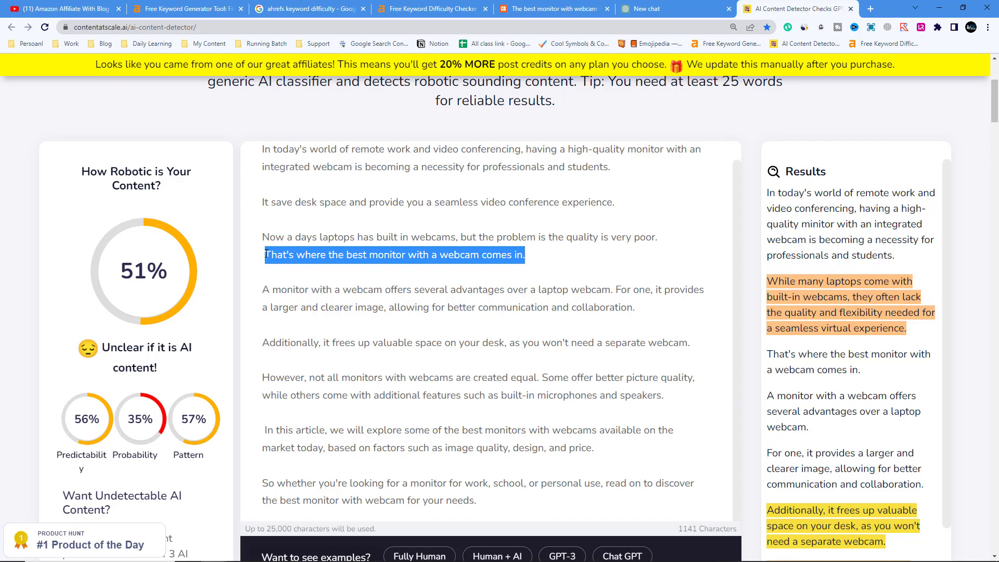
click(296, 255)
drag(296, 255, 530, 247)
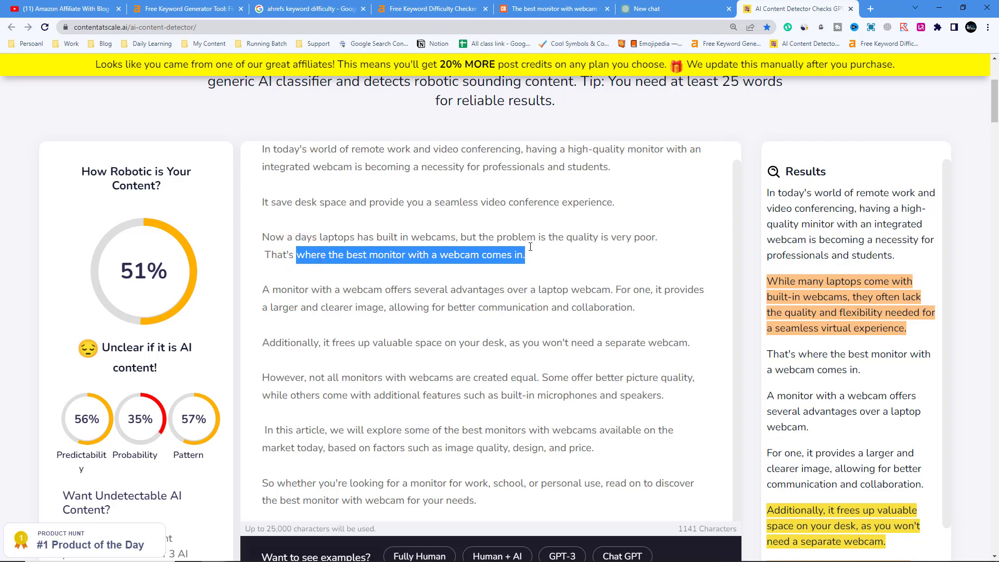
text(why you )
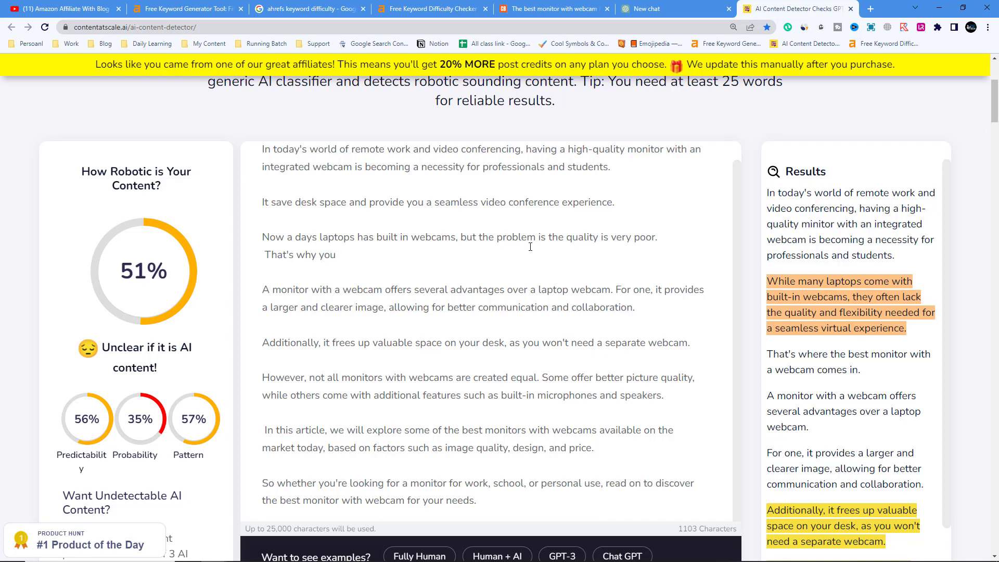
text(should buy)
text( or)
key(BackSpace)
key(BackSpace)
key(BackSpace)
key(BackSpace)
key(BackSpace)
text(buy a monitor with web came)
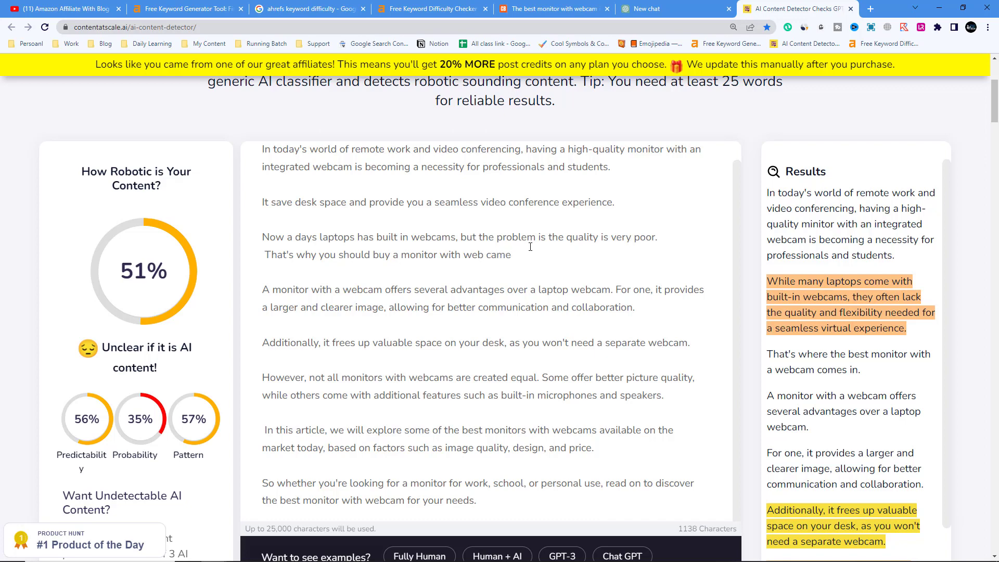
Correct "web came" to "webcam", insert "4k" before it, and end the sentence with a period
click(489, 258)
key(BackSpace)
click(506, 256)
key(BackSpace)
click(464, 255)
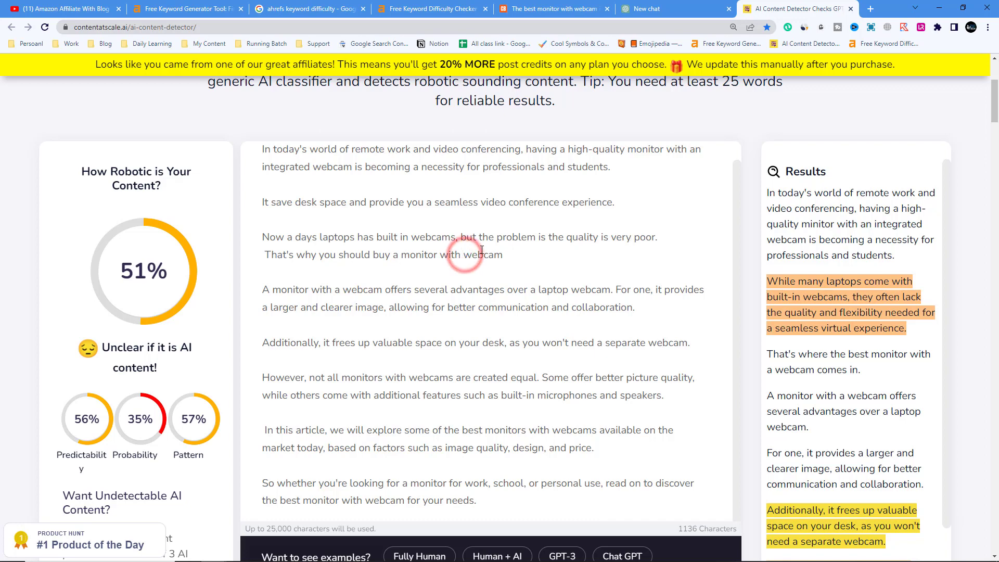
text(4k)
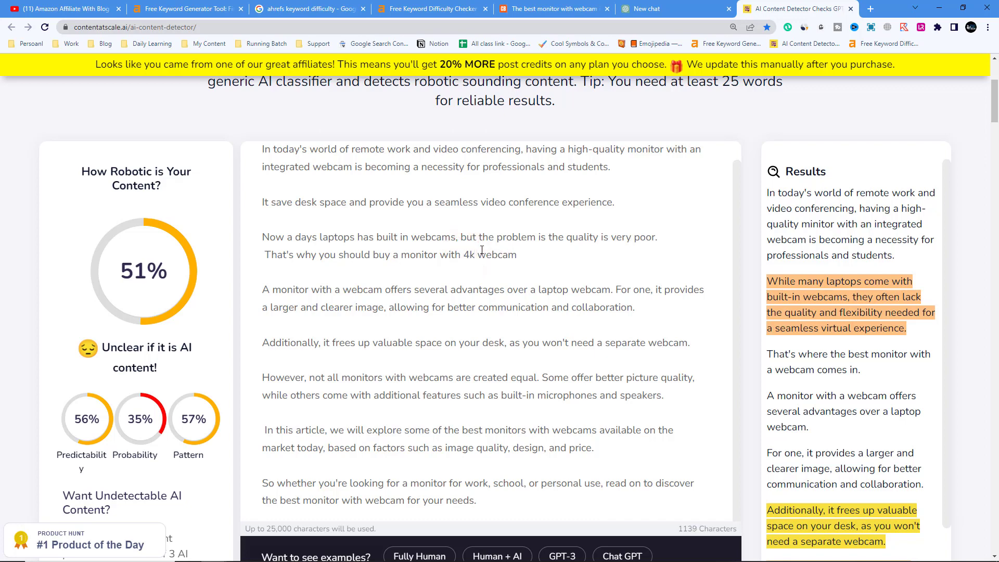
click(517, 253)
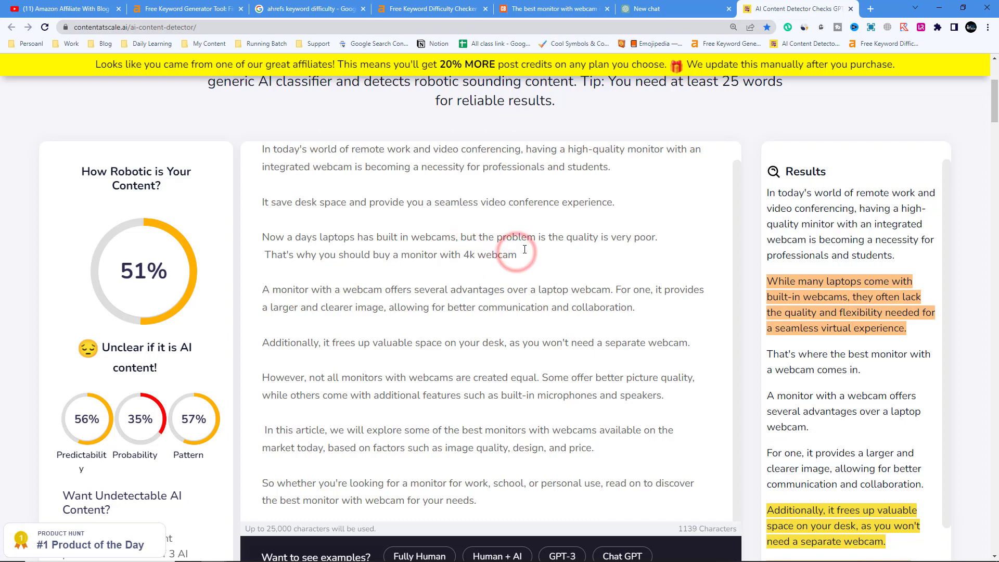
text(.)
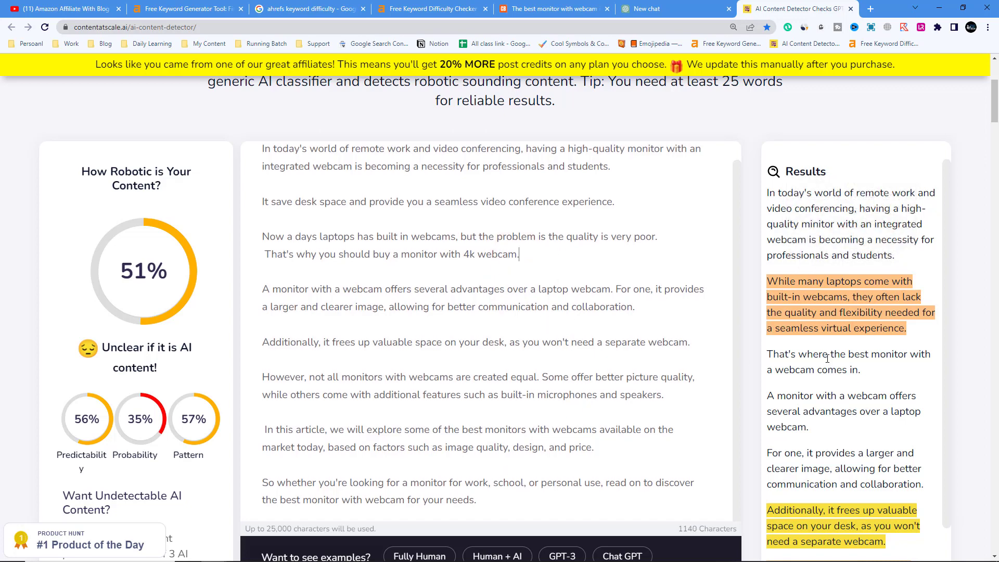
Run the AI content check again on the introduction with the rewritten laptop webcam paragraph
drag(765, 282, 916, 331)
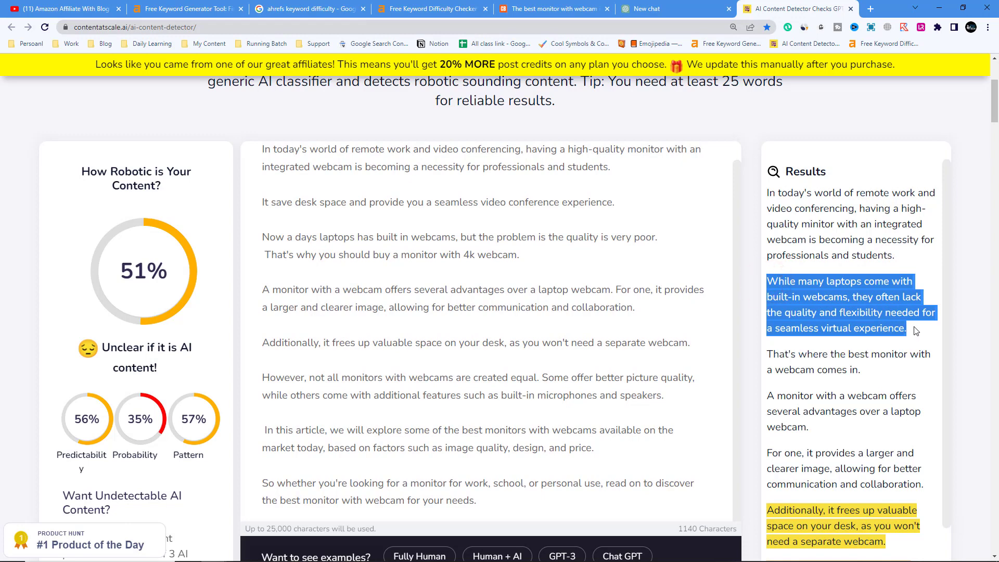
scroll(367, 514, down, 3)
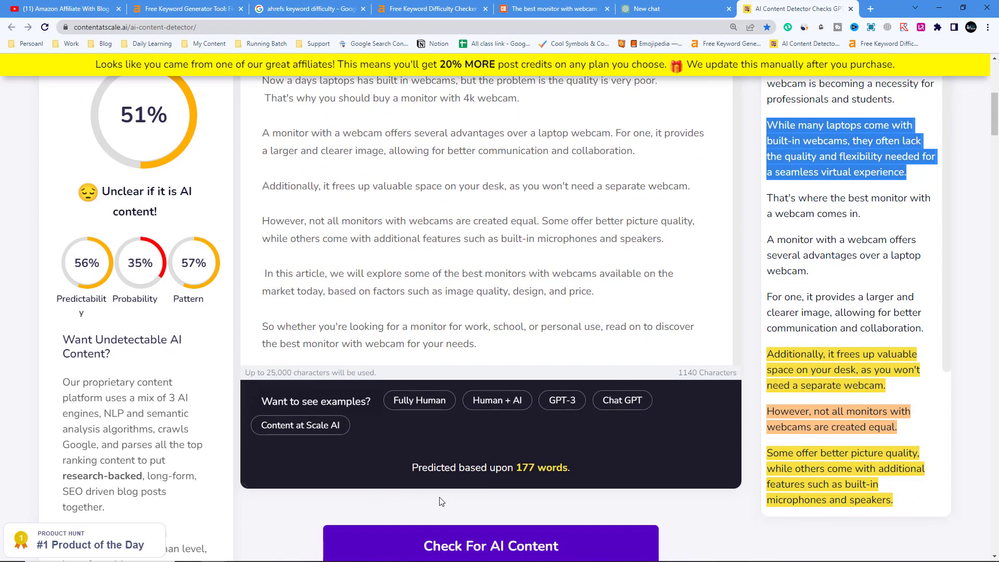
scroll(441, 501, down, 2)
click(471, 447)
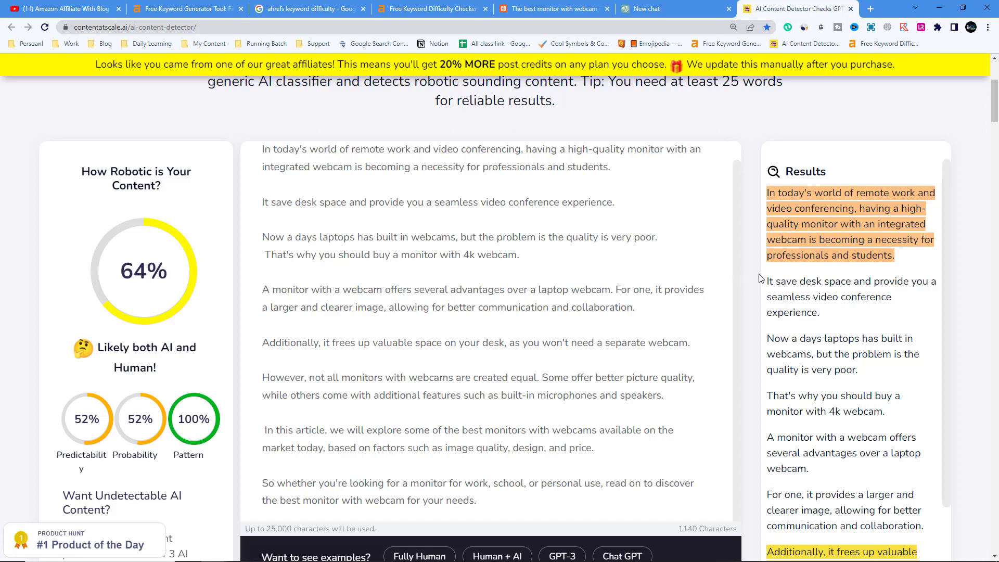
Replace "a necessity for professionals and students." in the introduction's first sentence with "increasingly essensential." and restore the blank line below it
scroll(807, 293, up, 1)
scroll(806, 293, up, 3)
mouse_move(834, 329)
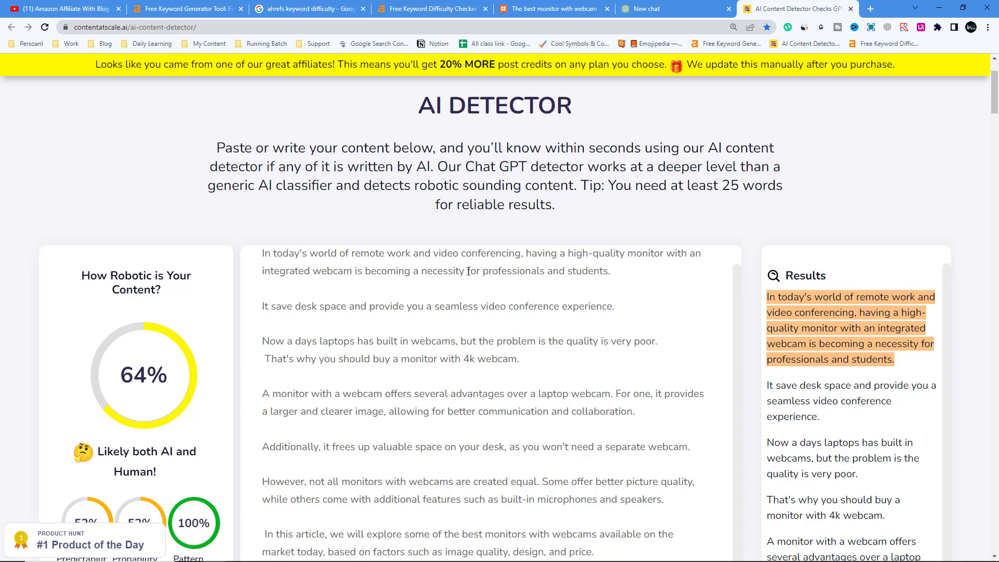
drag(410, 274, 412, 286)
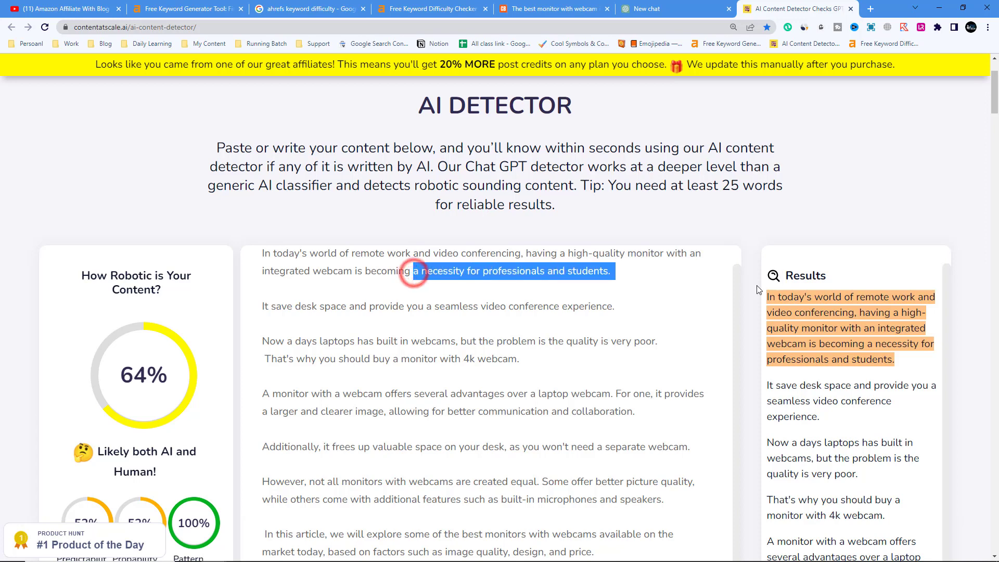
key(BackSpace)
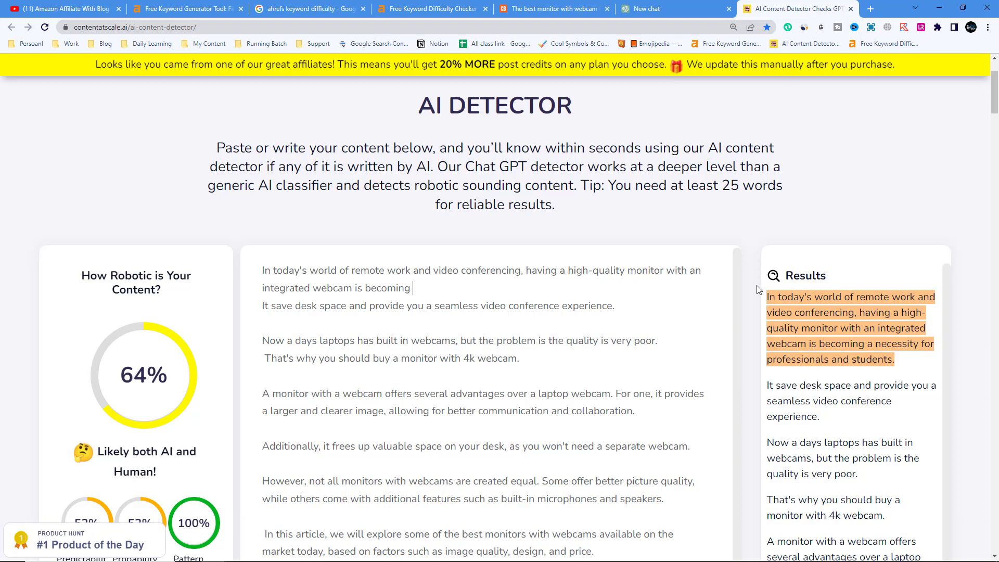
text(increasingly essensential)
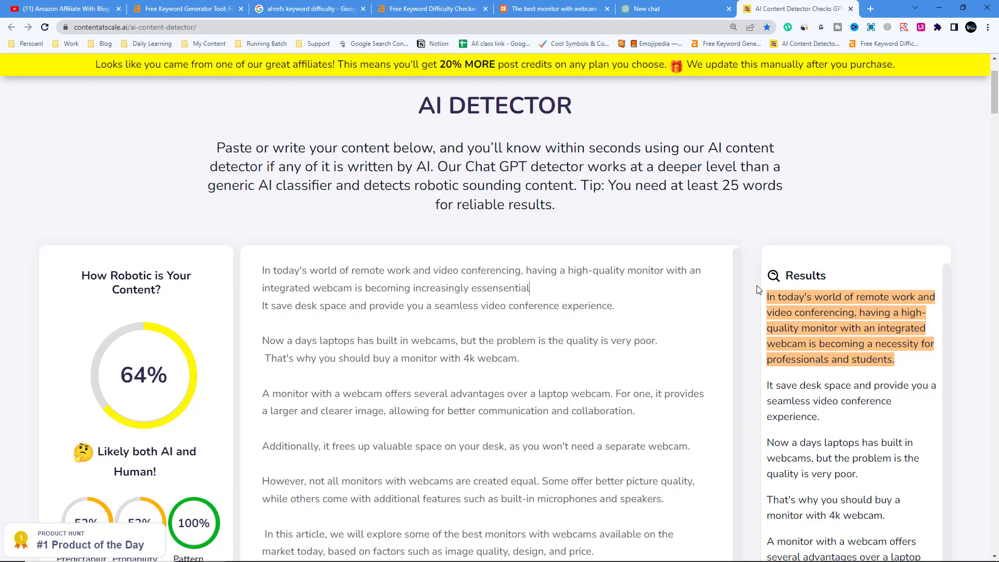
text(.)
key(Return)
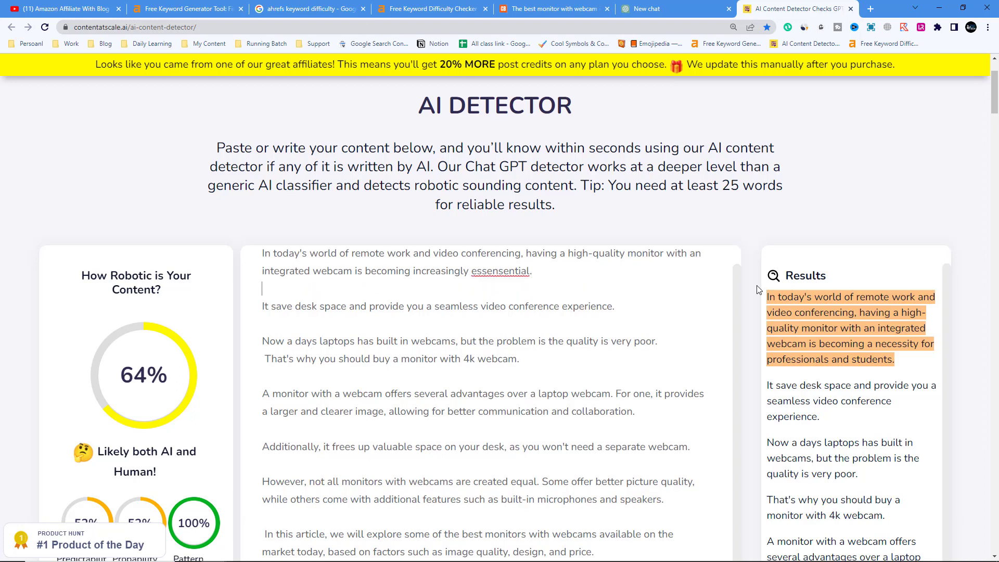
Correct the misspelled last word of the first sentence to "essential"
right_click(507, 274)
key(Escape)
right_click(487, 272)
click(457, 270)
click(481, 271)
drag(514, 271, 499, 271)
key(BackSpace)
click(521, 270)
Run the AI content check again and inspect the rating of the reworded first sentence
scroll(461, 267, down, 7)
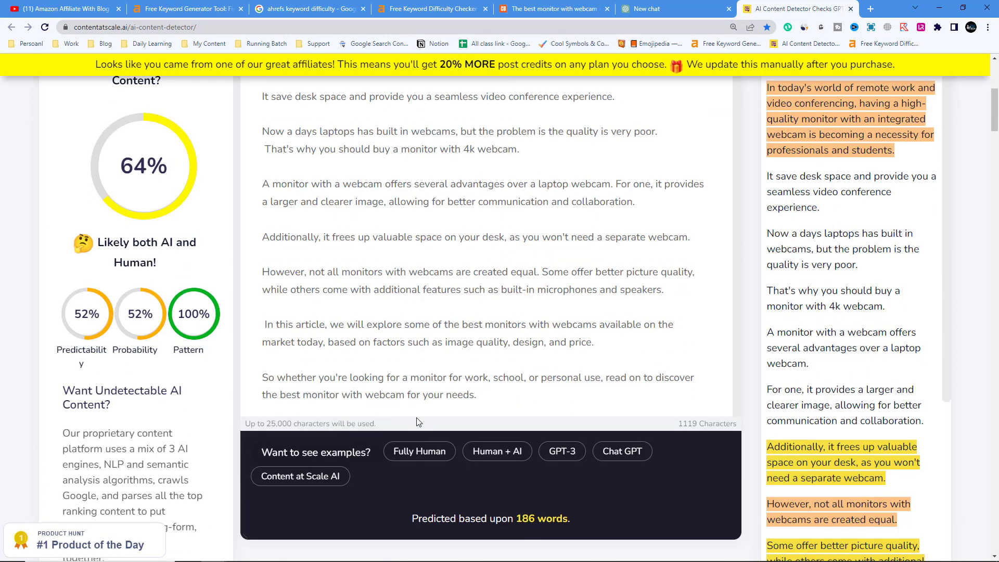
click(432, 436)
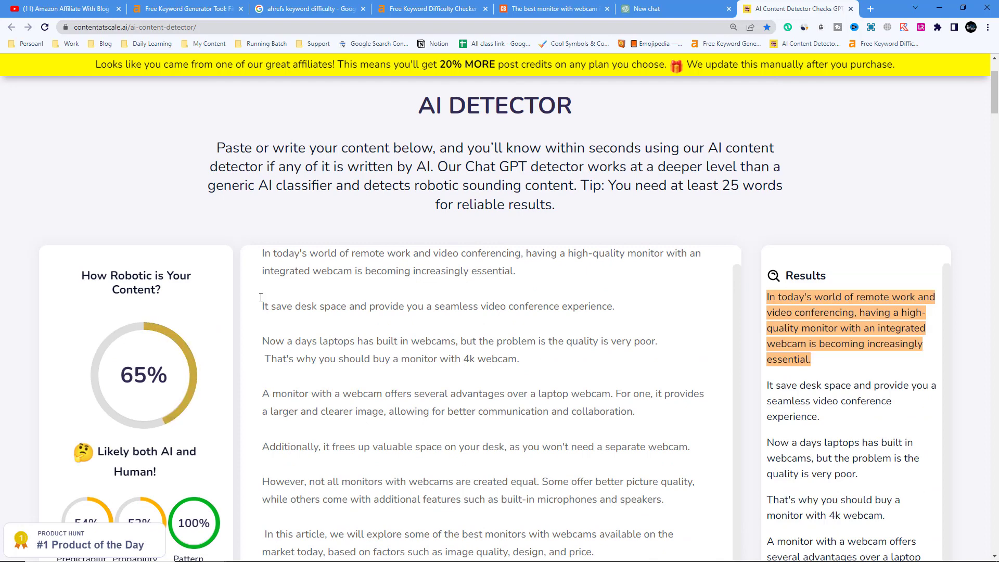
mouse_move(778, 316)
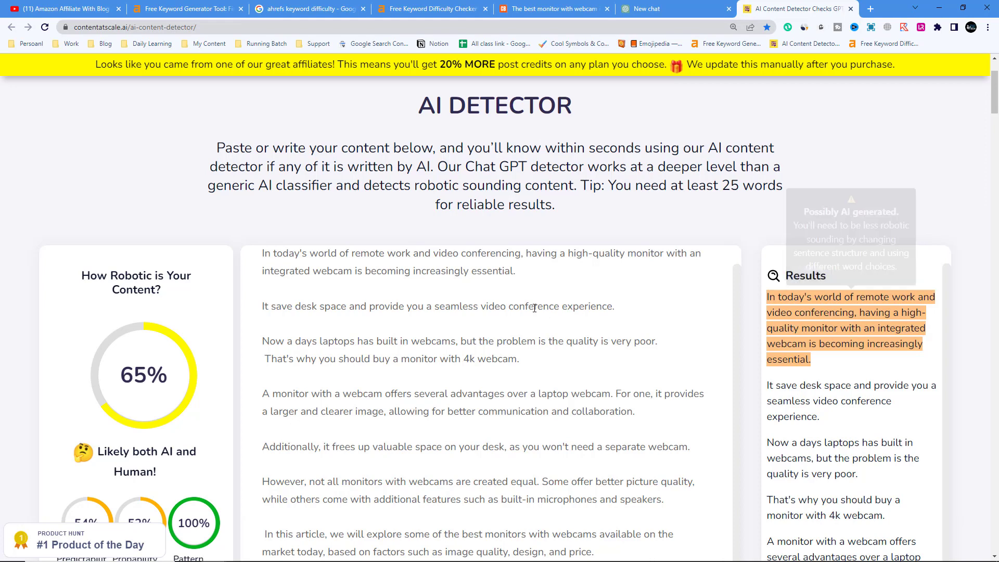
Replace "video conferencing" in the first sentence with "communication"
scroll(436, 253, up, 1)
drag(434, 273, 520, 275)
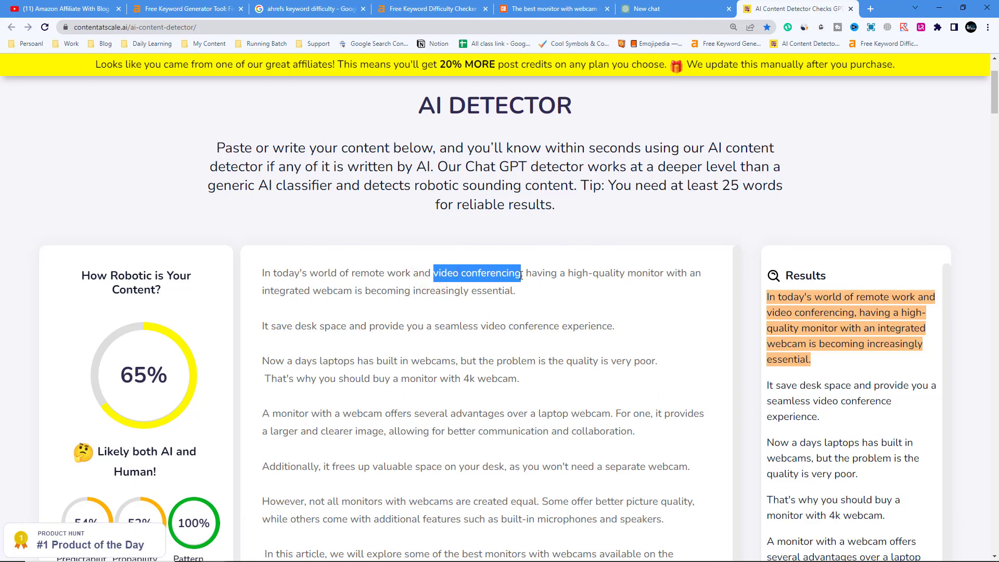
text(communi)
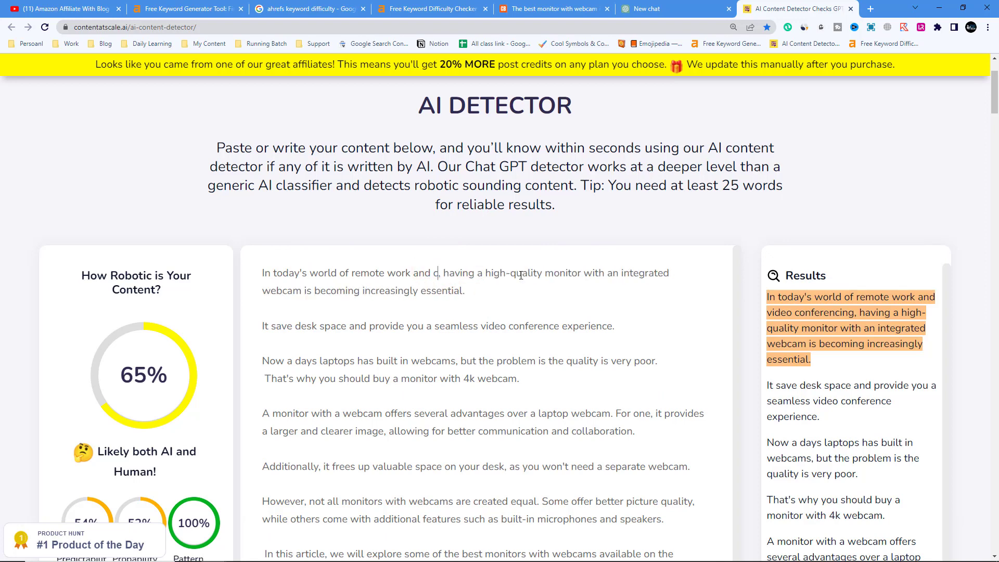
text(cation)
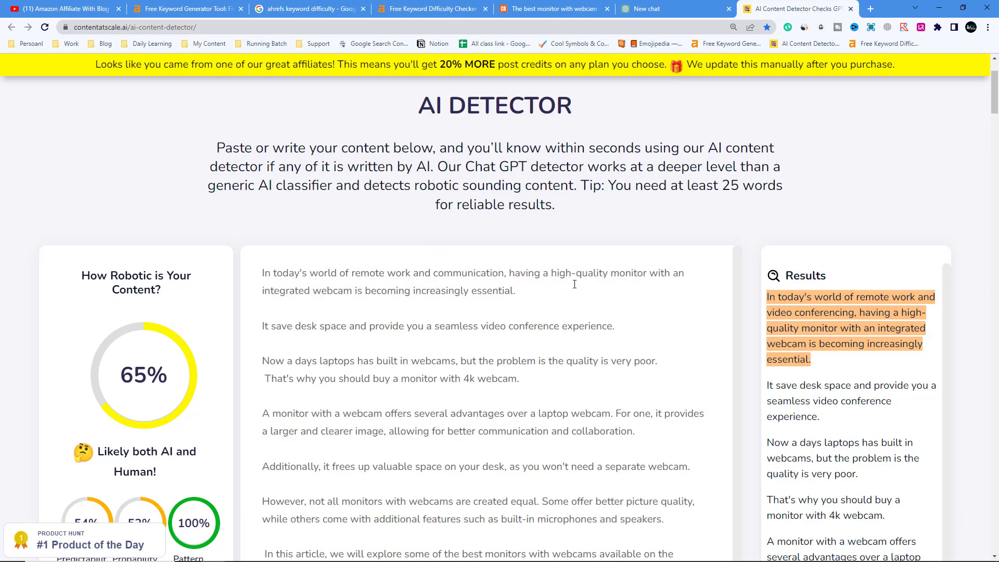
Rerun the AI content check with "communication" in the opening sentence and review which sentences are highlighted in the results
scroll(583, 312, down, 8)
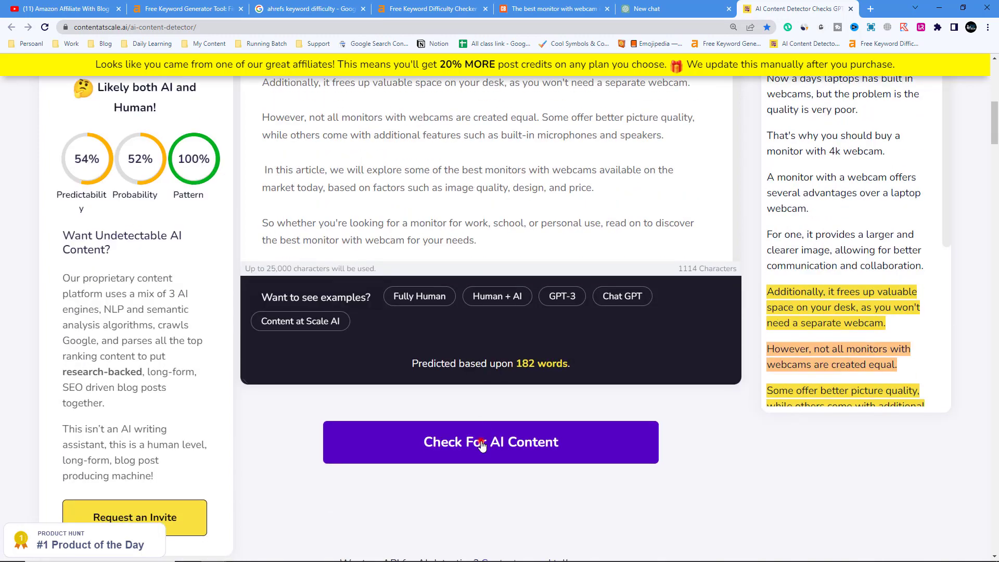
click(481, 443)
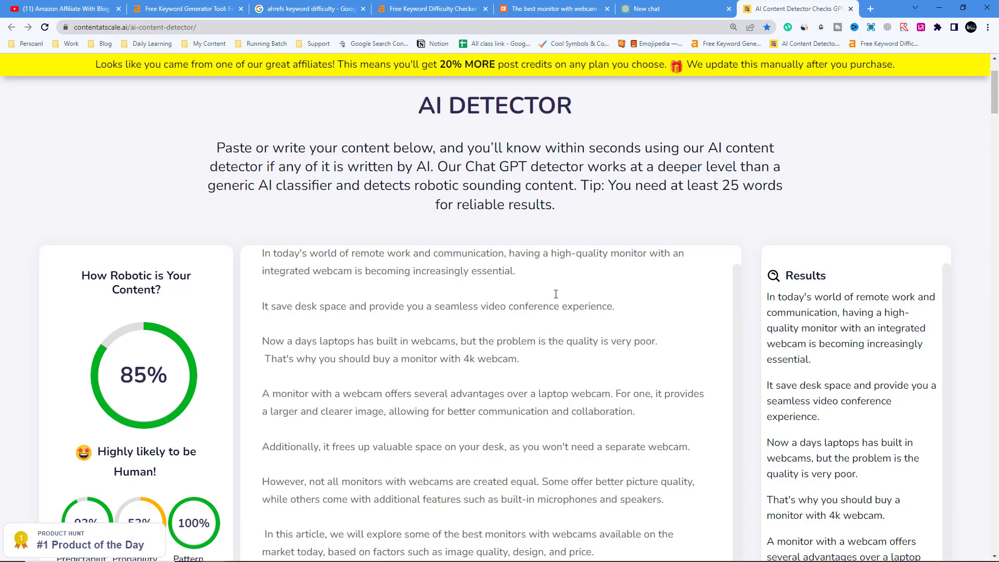
scroll(483, 281, down, 2)
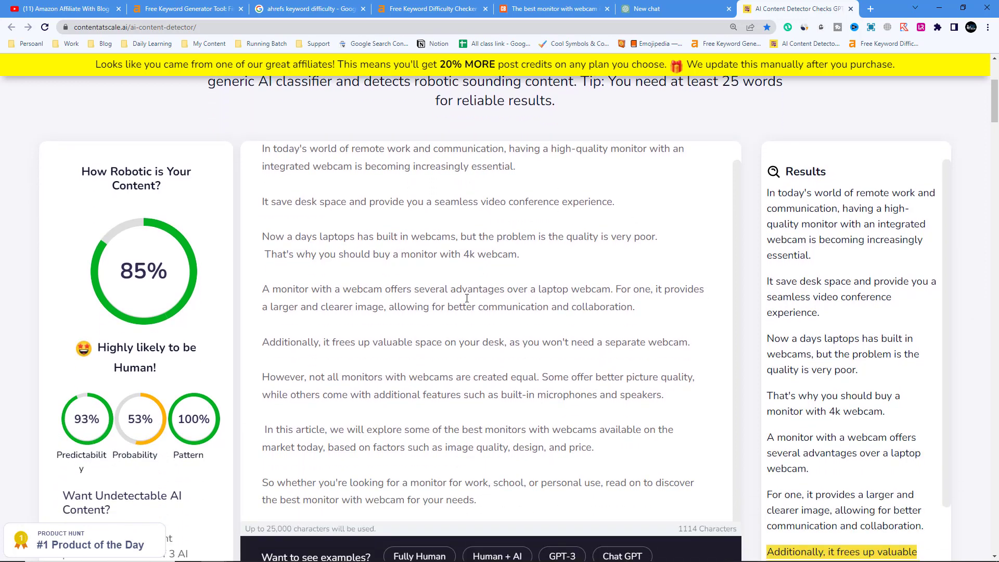
scroll(478, 390, down, 3)
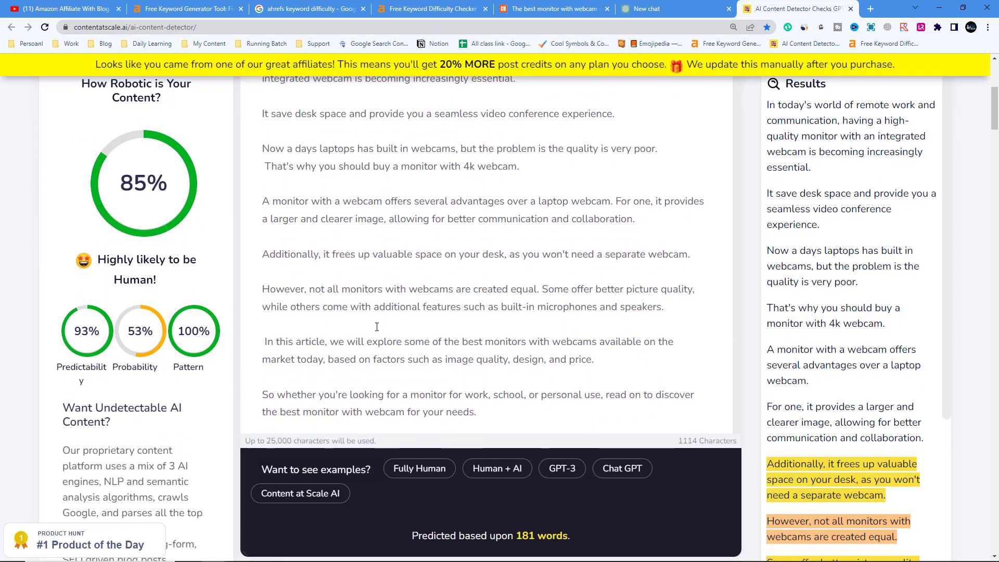
scroll(822, 384, down, 5)
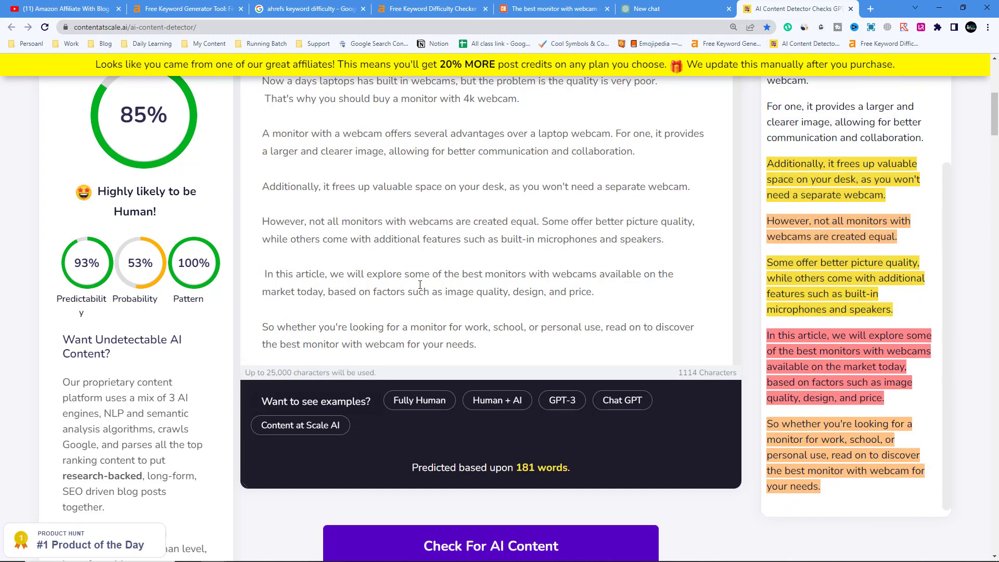
Remove the leading space before "That's why you should buy a monitor with 4k webcam."
scroll(420, 284, up, 1)
scroll(341, 275, up, 3)
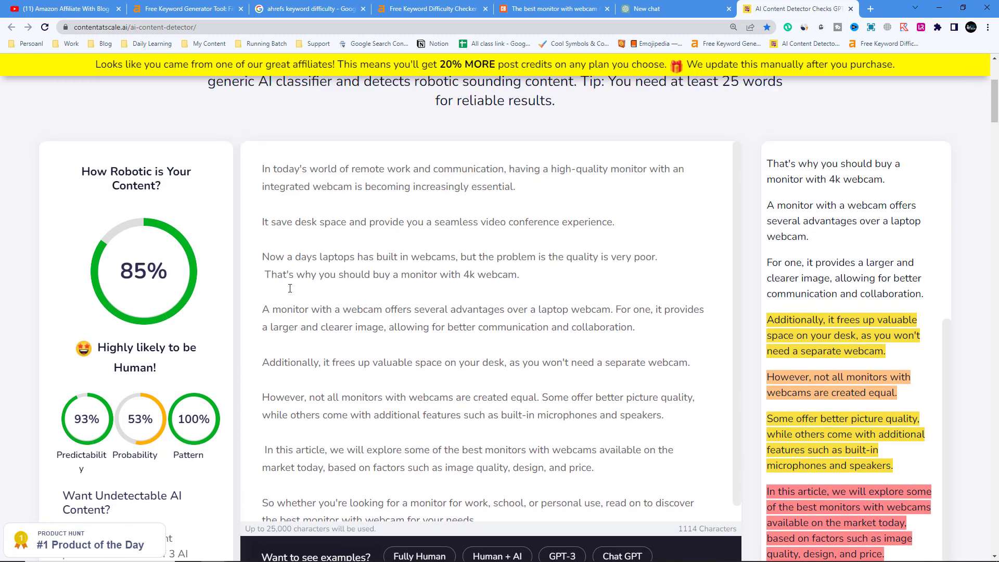
click(264, 273)
key(BackSpace)
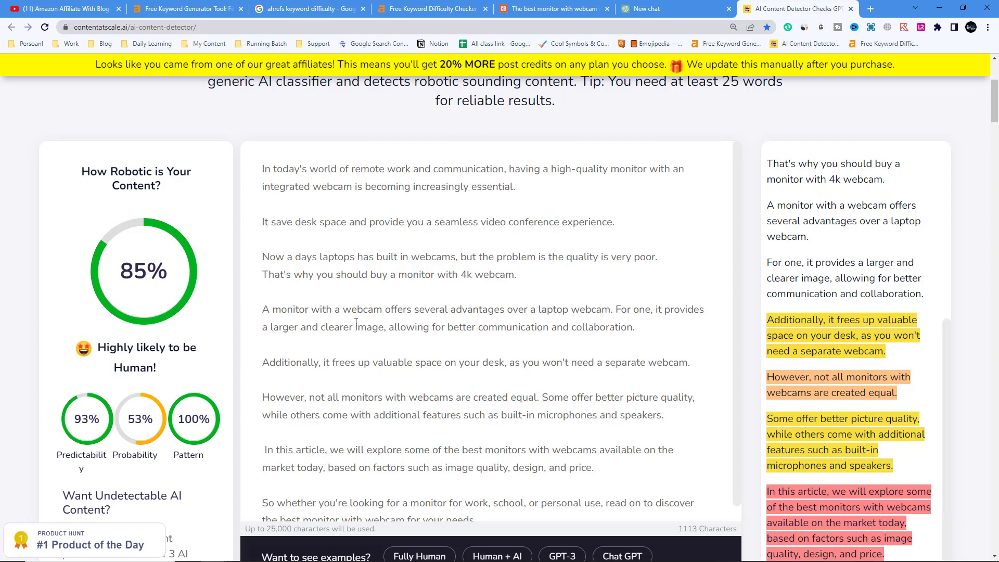
Replace the paragraphs from "A monitor with a webcam offers" through "microphones and speakers." with a line beginning "Its very tough to"
scroll(291, 325, down, 1)
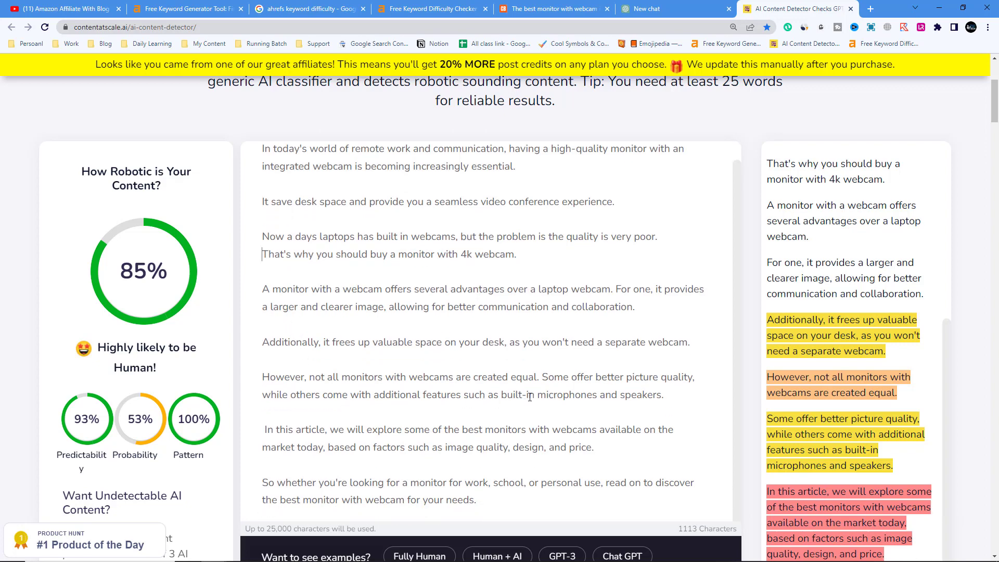
drag(664, 396, 260, 295)
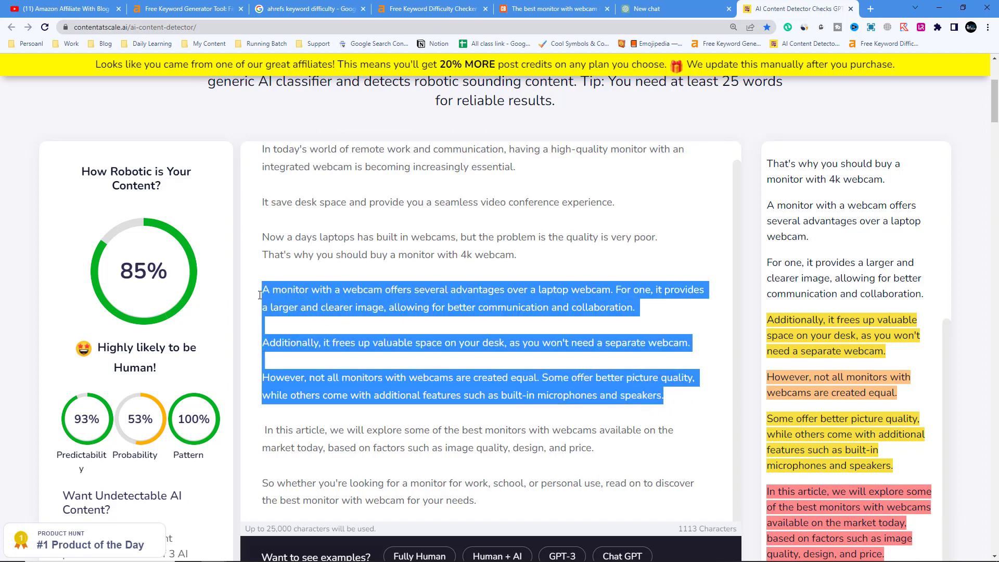
key(BackSpace)
text(Its very tough to)
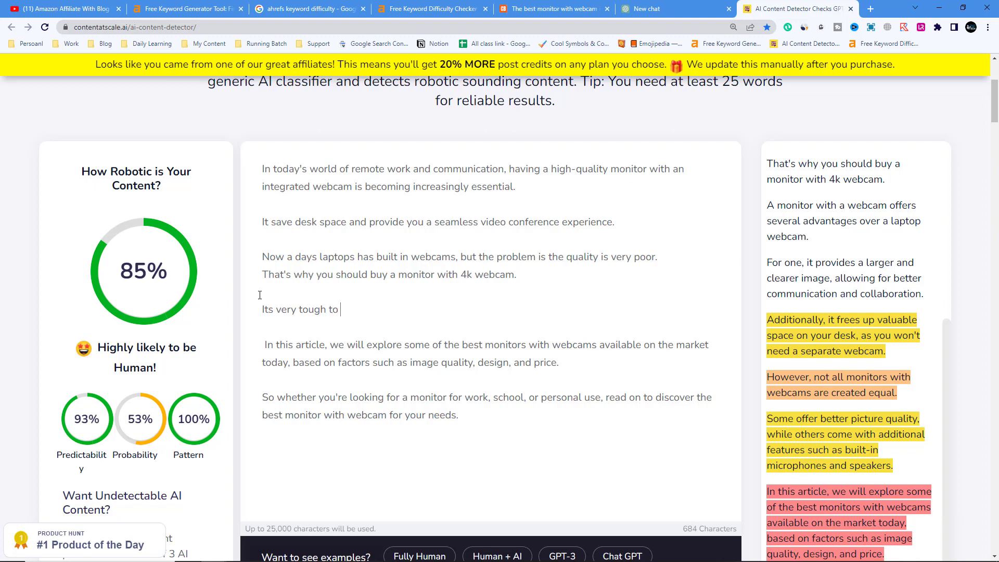
Complete the new line with "choose which monitor with webcam is best for your need, right?"
text( choose)
text(a)
text( monir)
key(BackSpace)
key(BackSpace)
key(BackSpace)
key(BackSpace)
key(BackSpace)
key(BackSpace)
key(BackSpace)
text(which monitor )
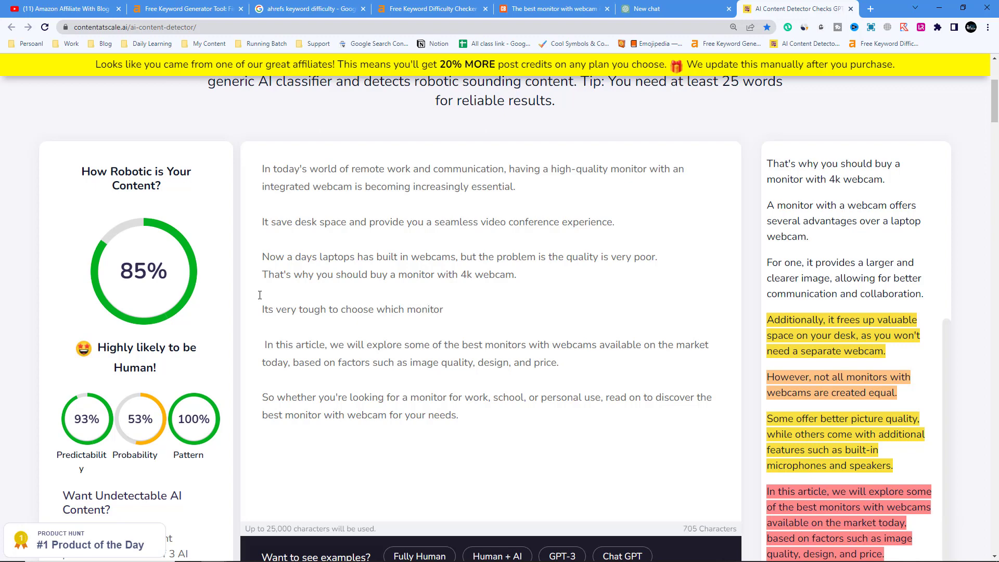
text(with webcam is best for)
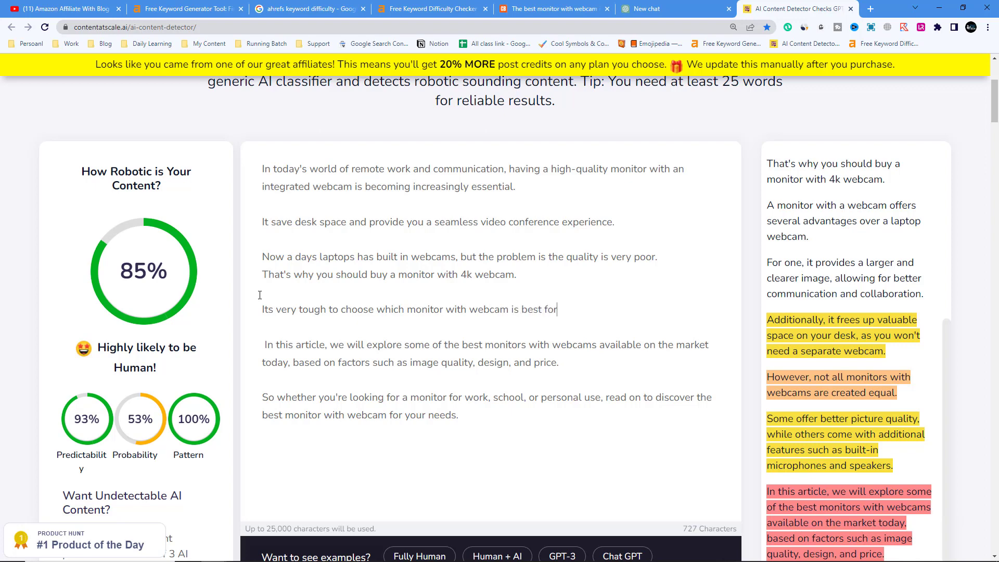
text( your need, right?)
Delete the leading space before the "In this article" paragraph
drag(265, 314, 575, 309)
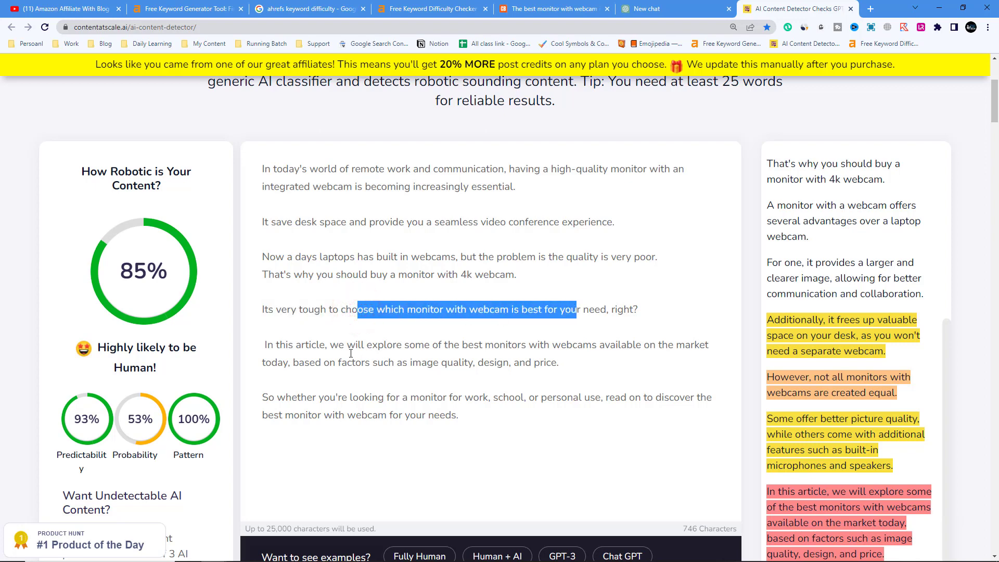
click(259, 342)
key(Delete)
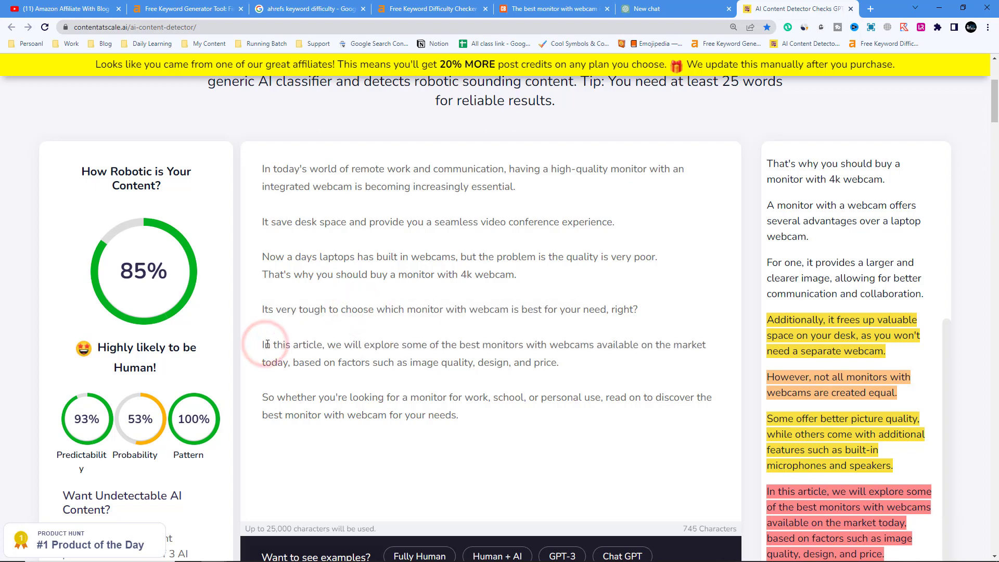
Insert "online" before "communication" in the introduction's first sentence
drag(250, 163, 553, 285)
click(387, 265)
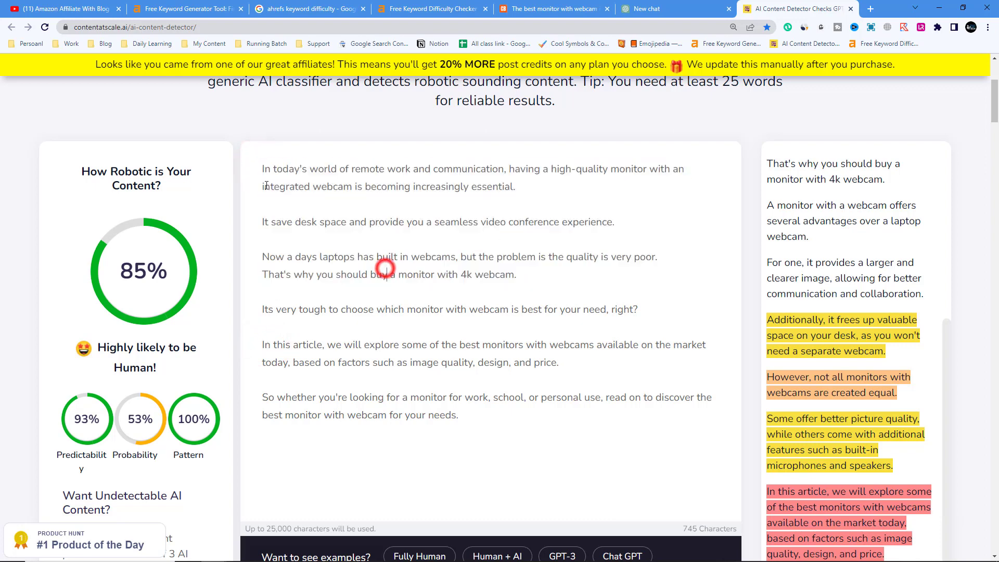
drag(262, 169, 514, 184)
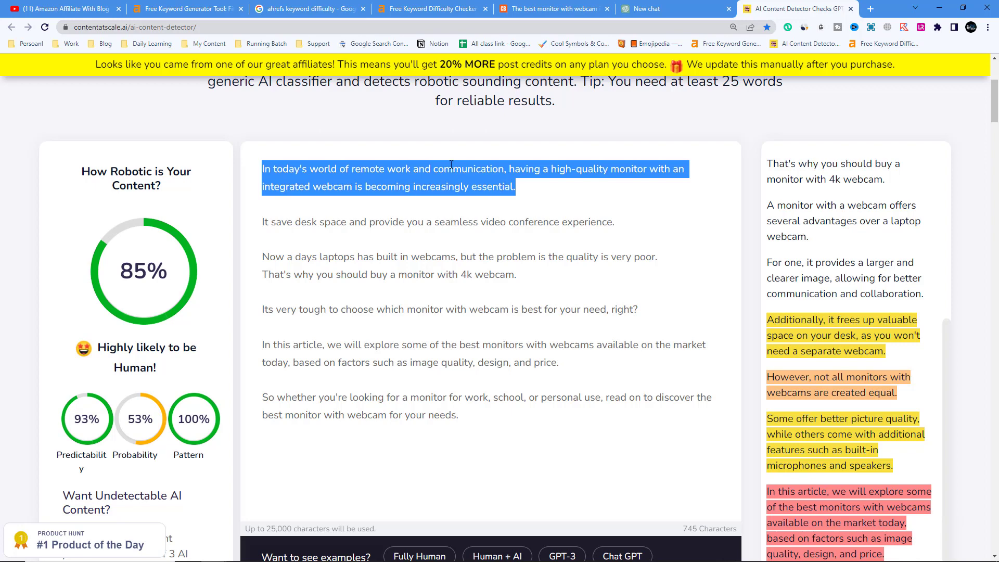
click(435, 171)
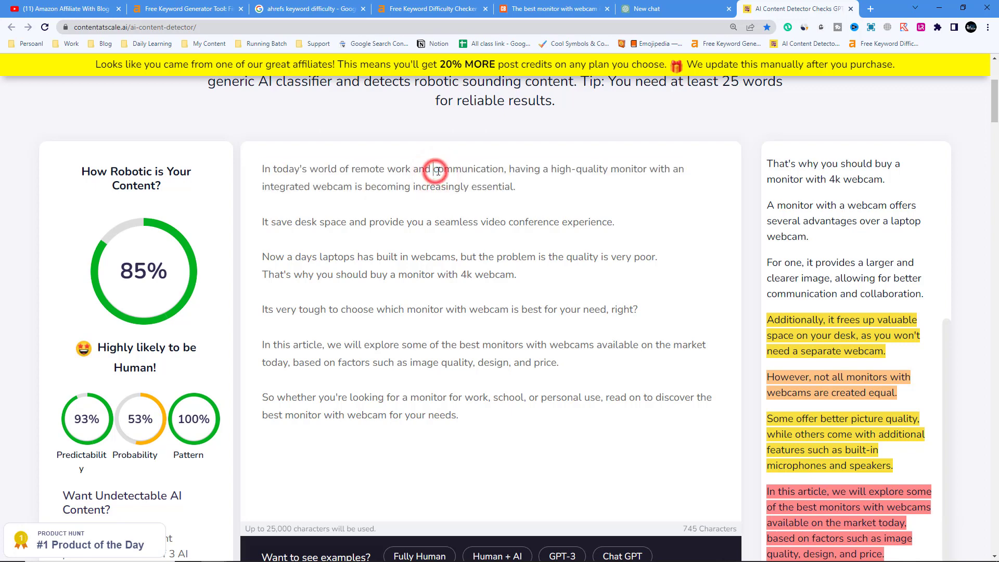
text(online)
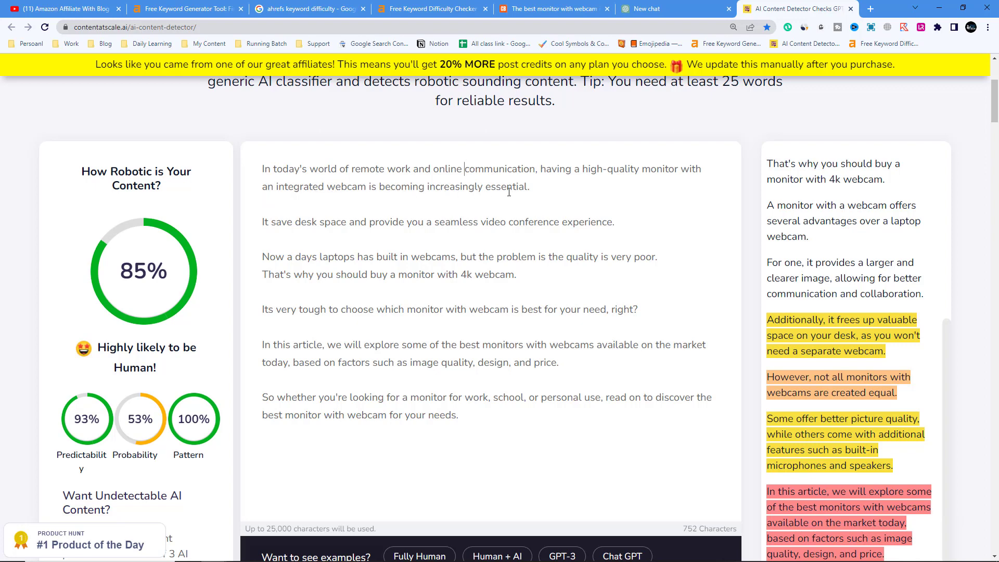
Compare the rewritten opening sentence with the intro line of the creativeblog.com article on the best monitor with webcam
drag(536, 190, 256, 178)
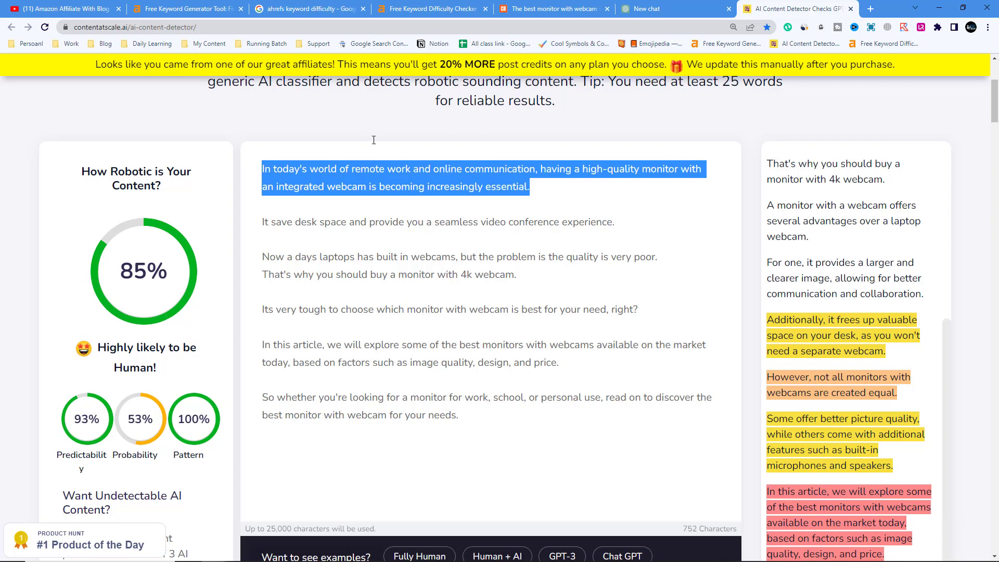
click(511, 9)
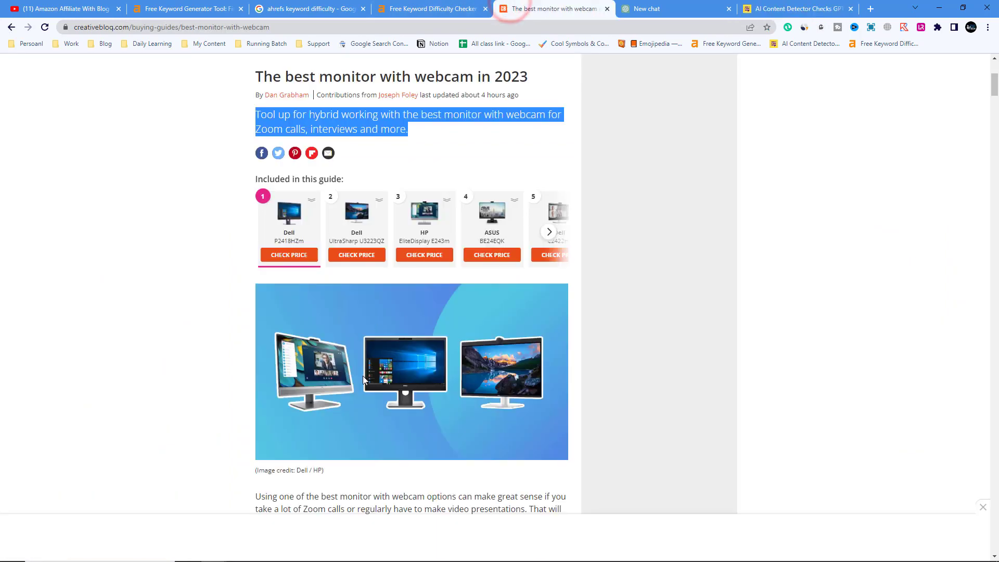
click(401, 352)
scroll(402, 347, up, 4)
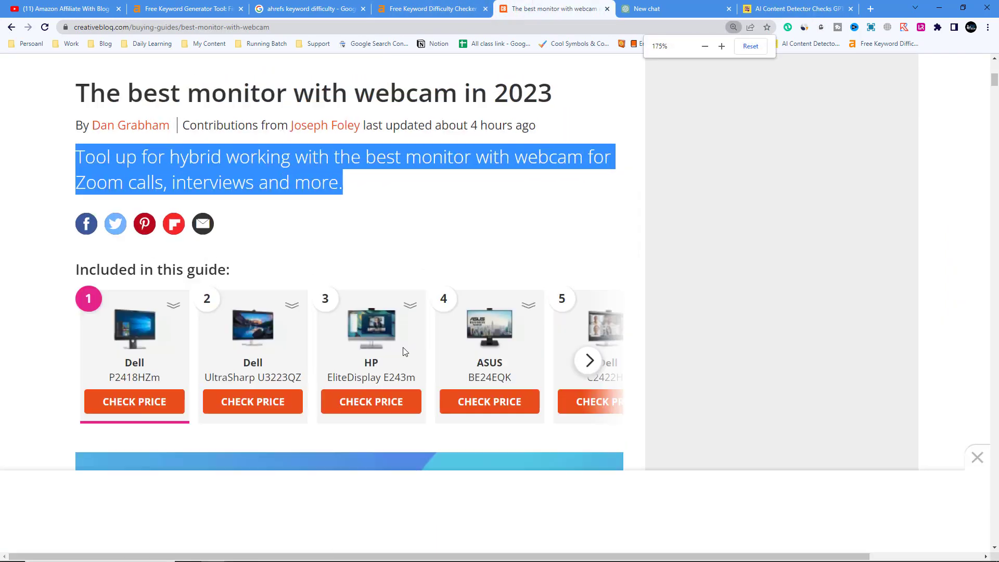
scroll(399, 348, down, 2)
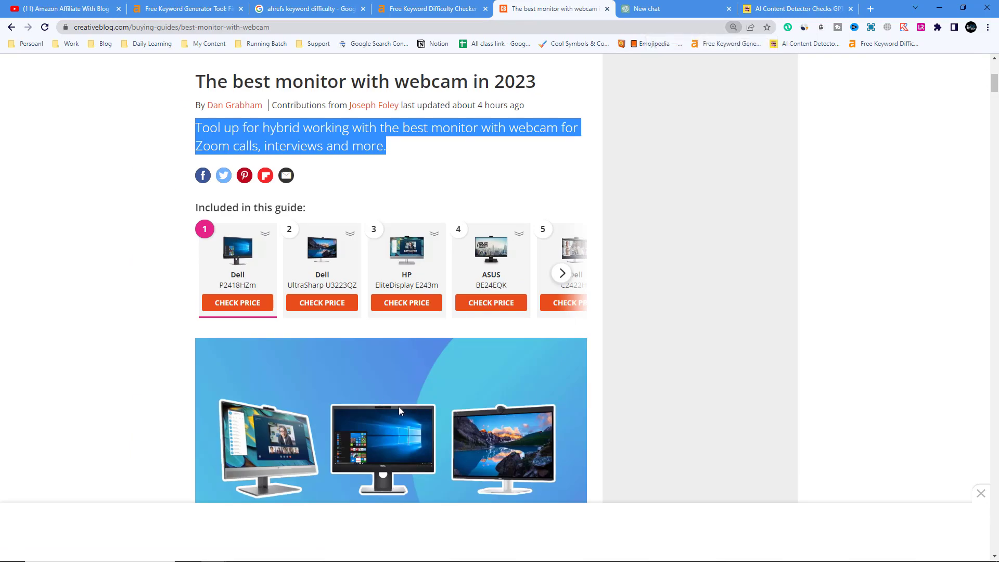
scroll(398, 395, down, 2)
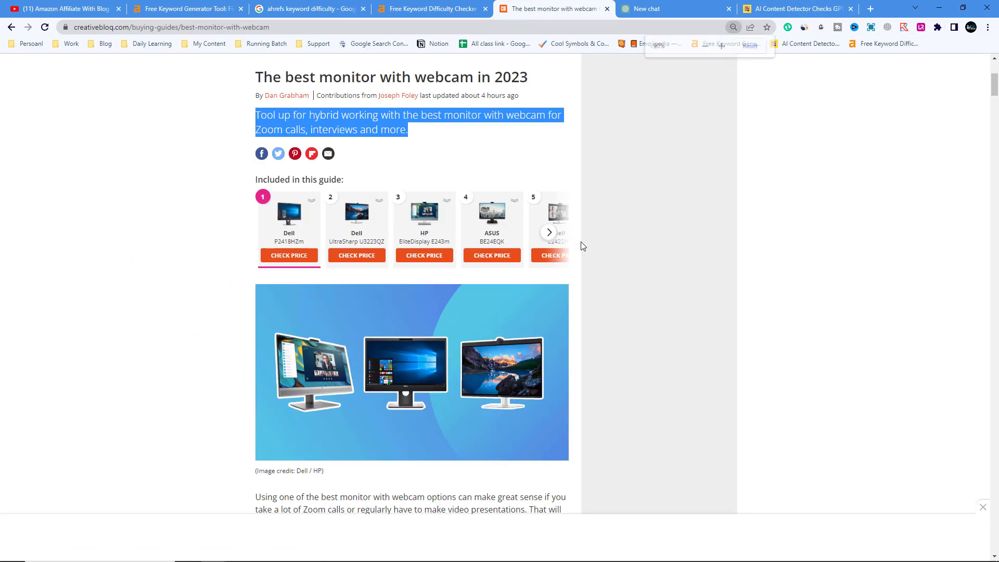
click(801, 8)
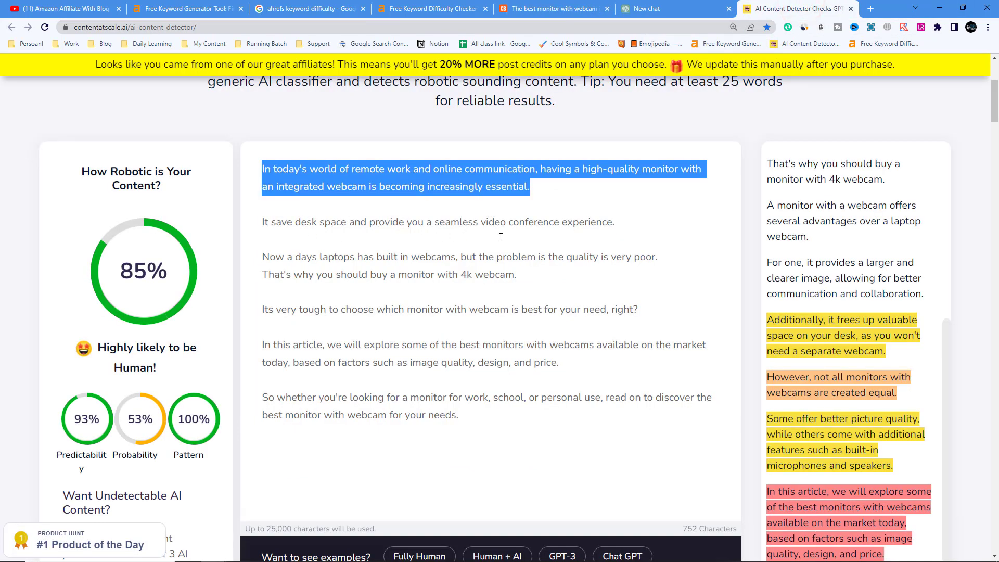
Review the rewritten introduction line by line and compare its "In this article" paragraph with the flagged sentence in the detector results
drag(263, 222, 343, 220)
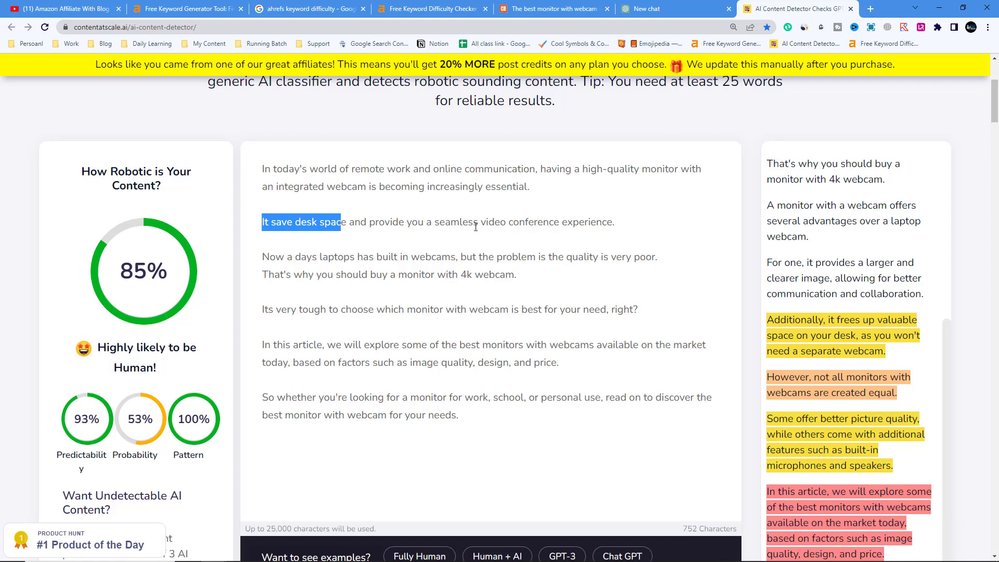
drag(262, 257, 449, 260)
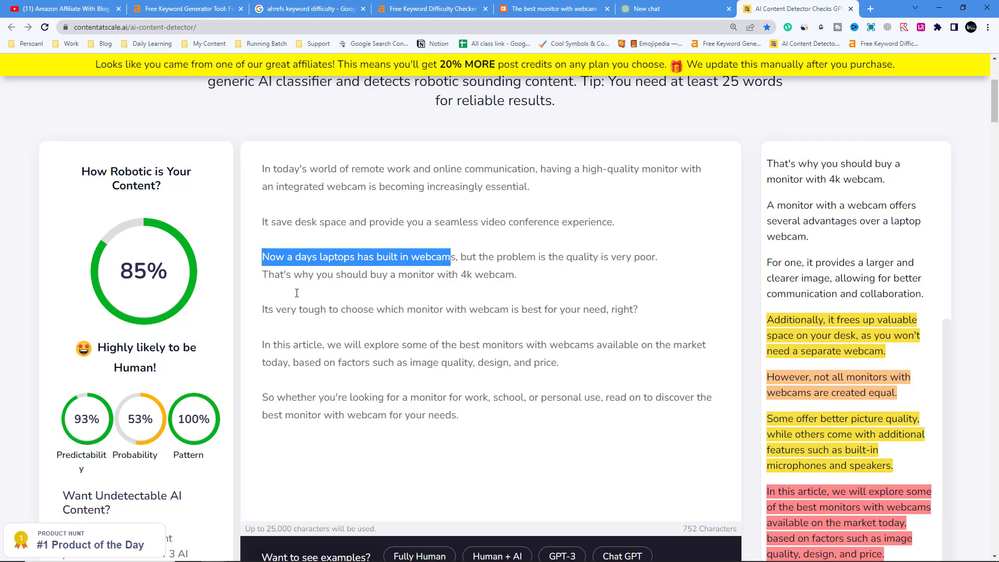
drag(262, 310, 356, 312)
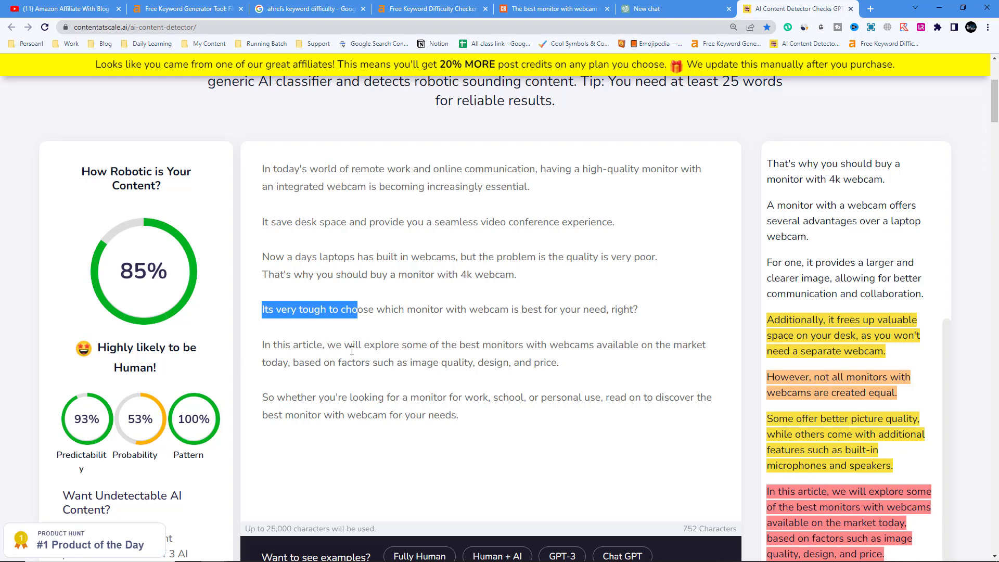
click(368, 345)
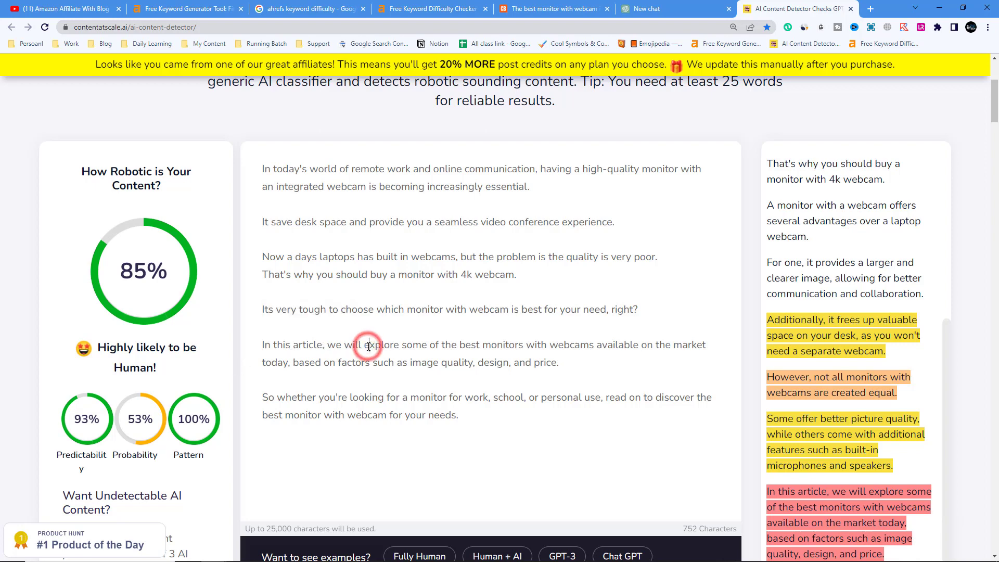
scroll(794, 424, down, 3)
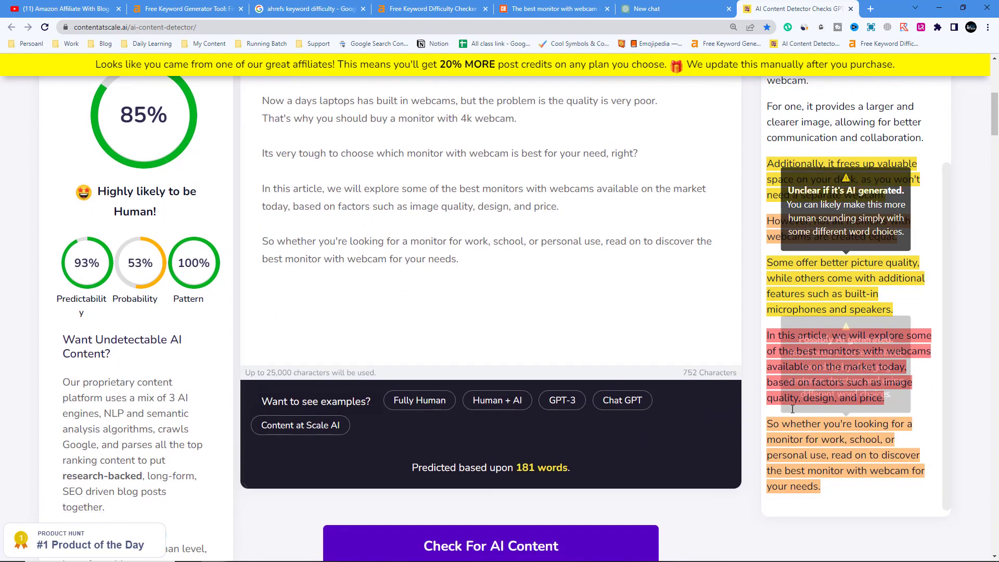
drag(768, 335, 883, 382)
scroll(285, 387, up, 3)
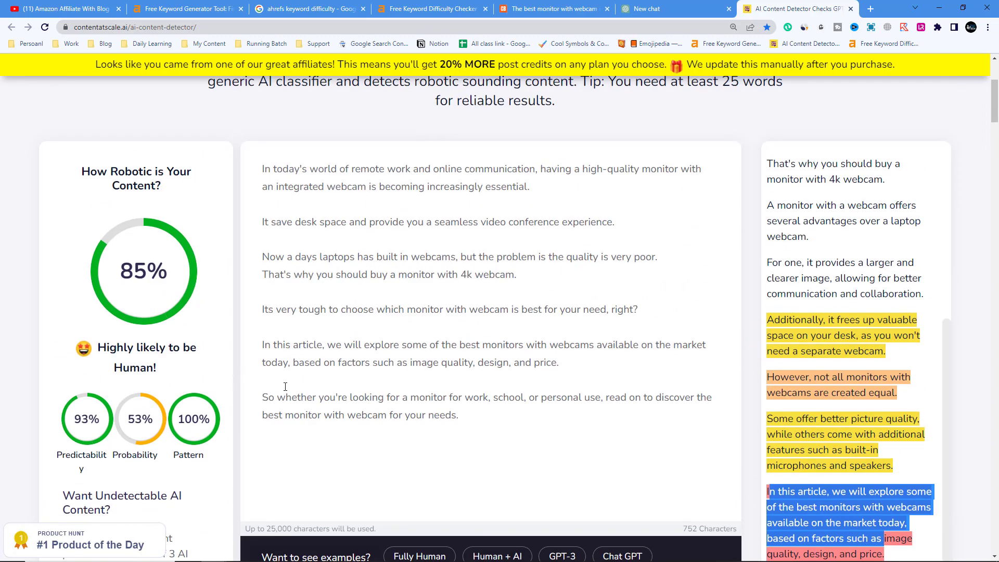
click(329, 345)
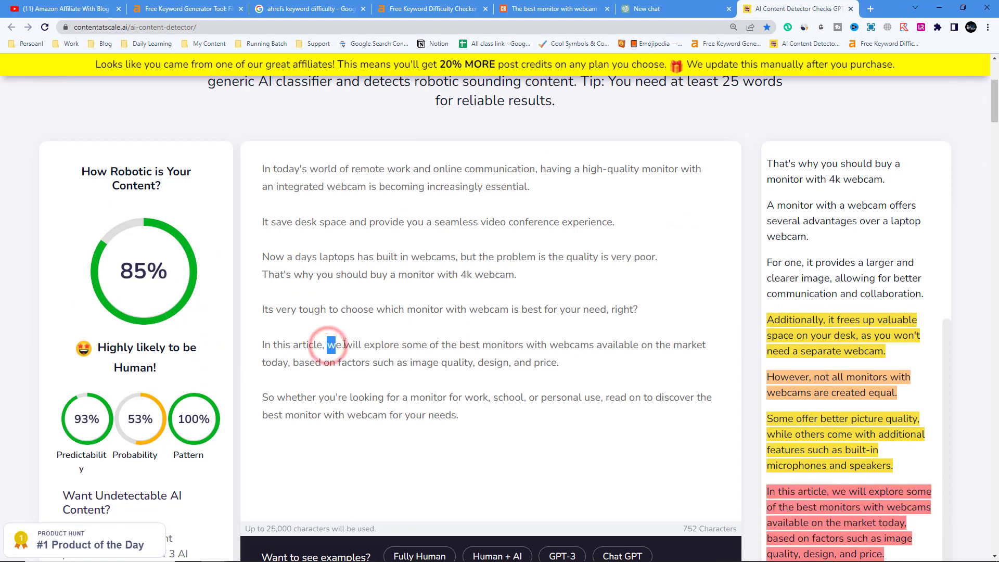
click(346, 344)
drag(351, 344, 559, 372)
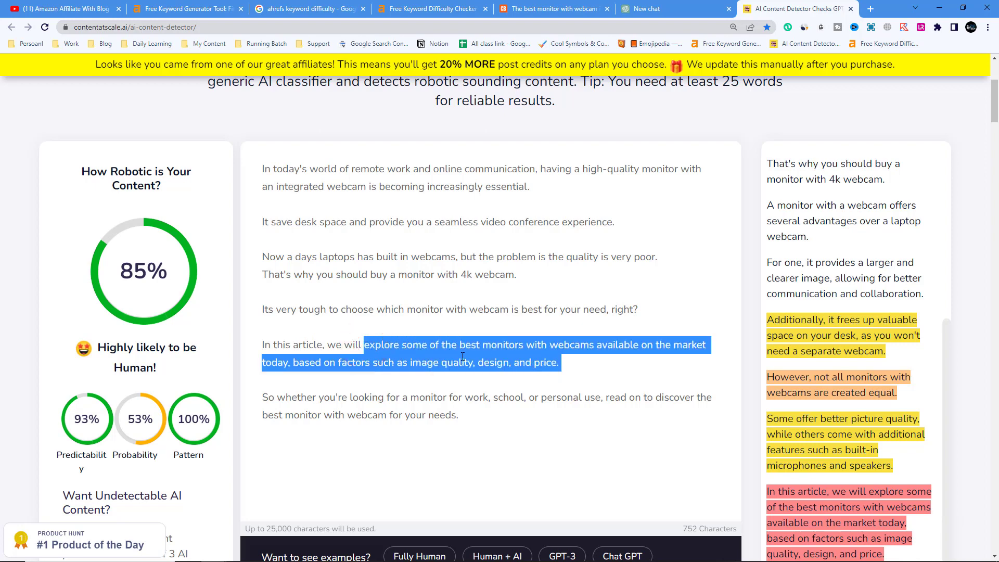
Split the paragraph before "explore" and continue "In this article, we will" with "pick the monitors with 4k webcam,"
click(365, 345)
key(Return)
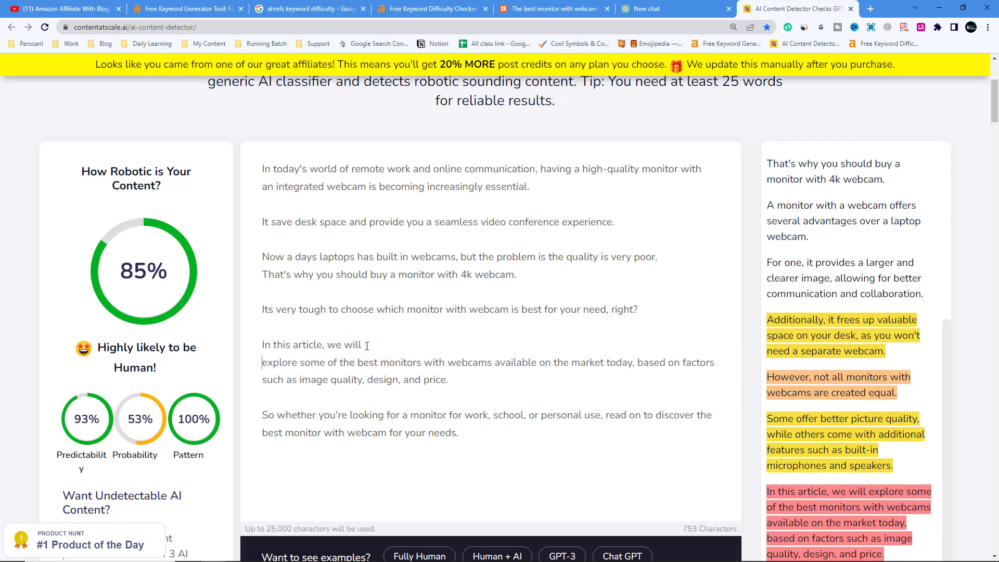
click(366, 345)
text(pick the monitors with 4k )
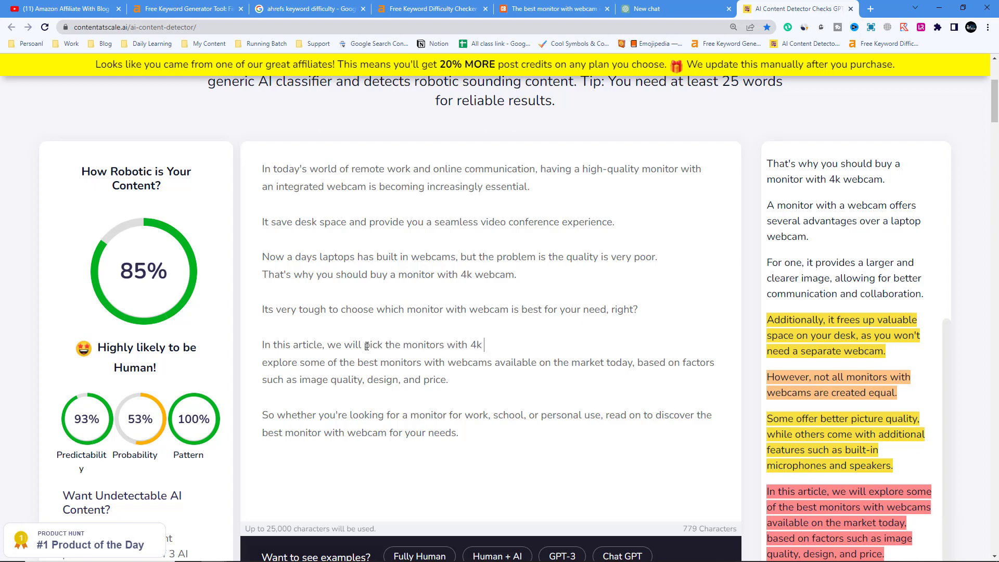
text(webcam,)
Check the detector's verdict and flagged sentences, and add "also we explore" after "4k webcam," in the new sentence
click(103, 350)
drag(104, 350, 179, 348)
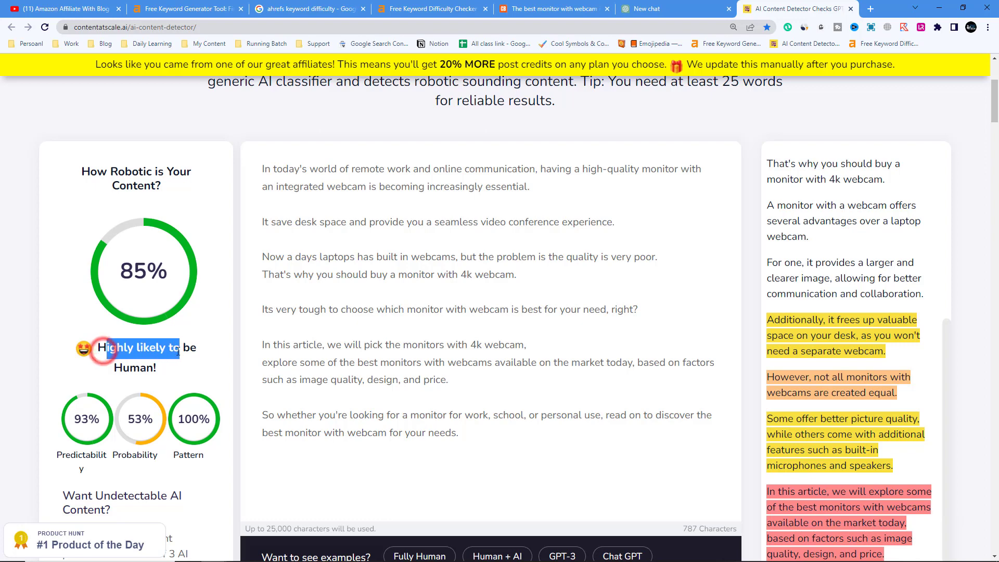
scroll(145, 371, down, 3)
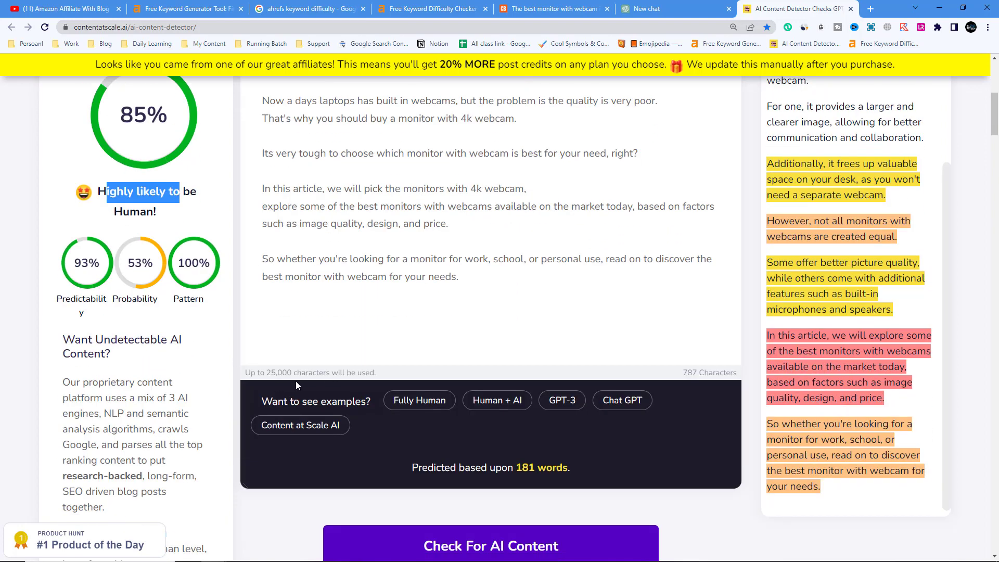
scroll(242, 375, up, 4)
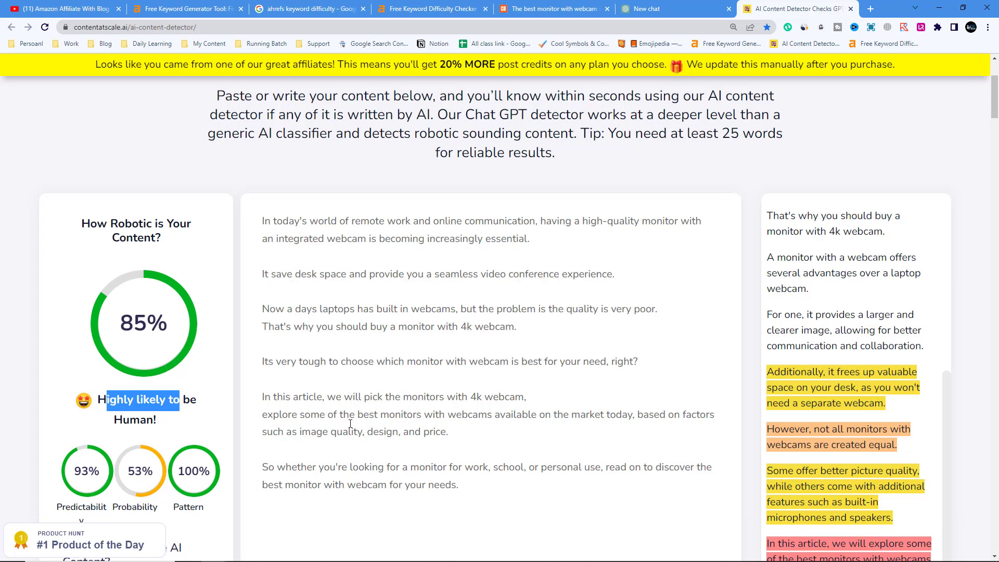
drag(328, 397, 523, 396)
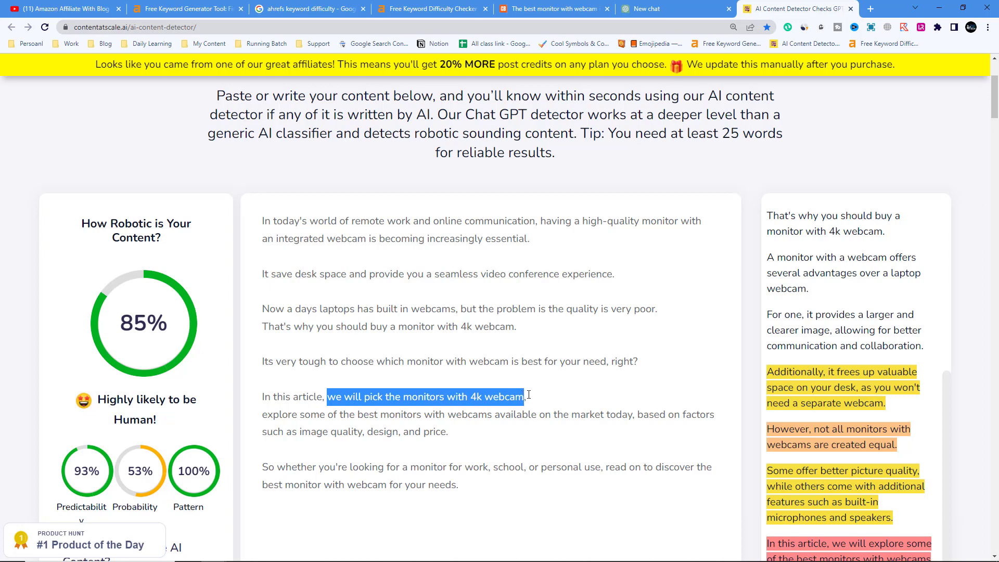
click(535, 397)
text(a)
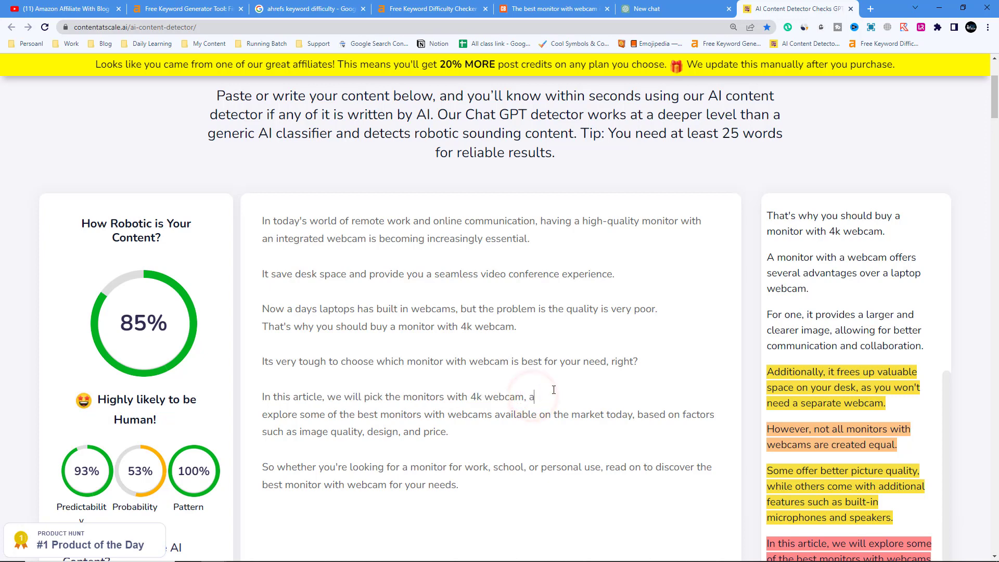
text(lso we explore)
Extend the sentence after "also we explore" with "their features, prices, pros and cons that can help you"
drag(282, 415, 311, 414)
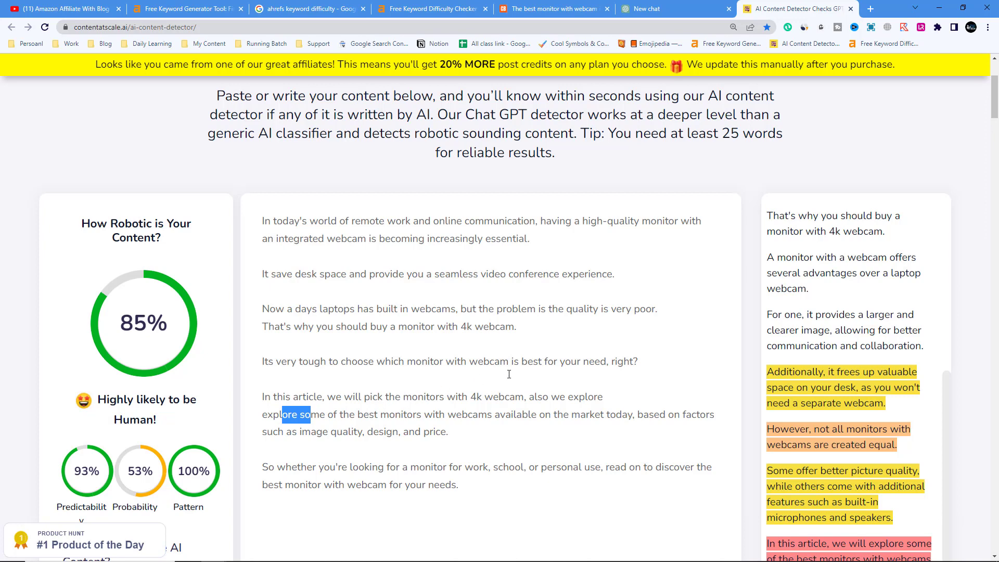
click(603, 397)
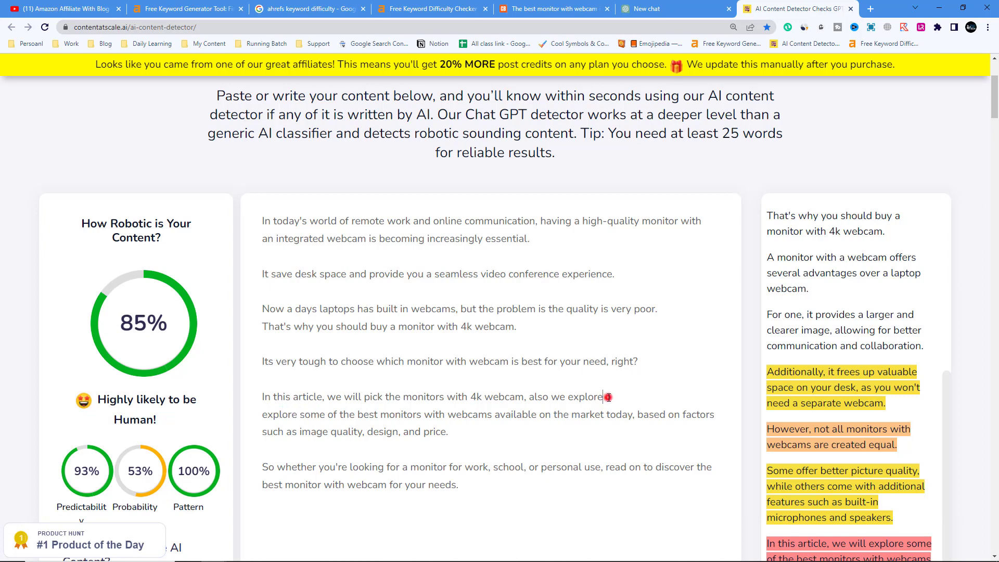
text(their fd)
key(BackSpace)
text(eatures, prices, )
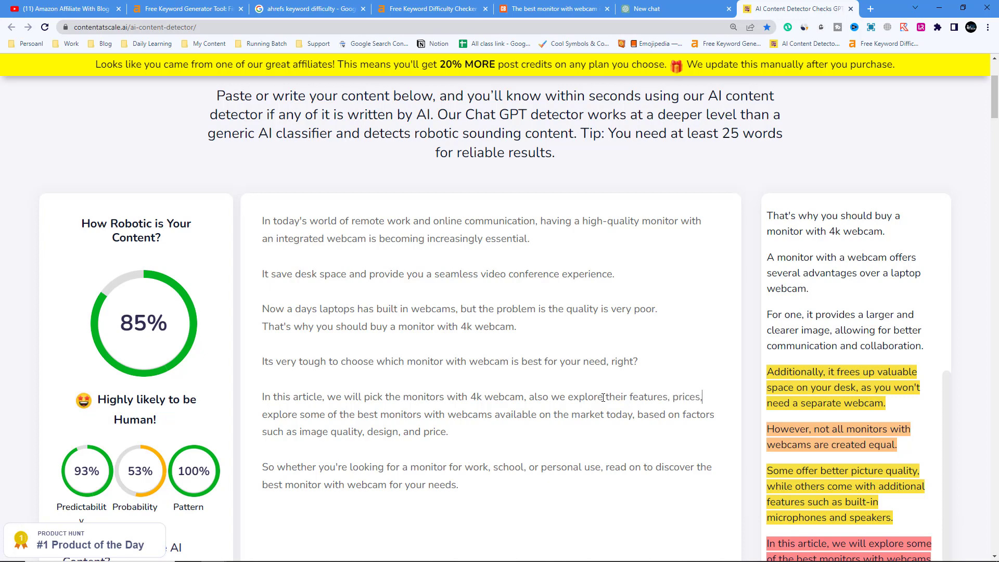
text(pro)
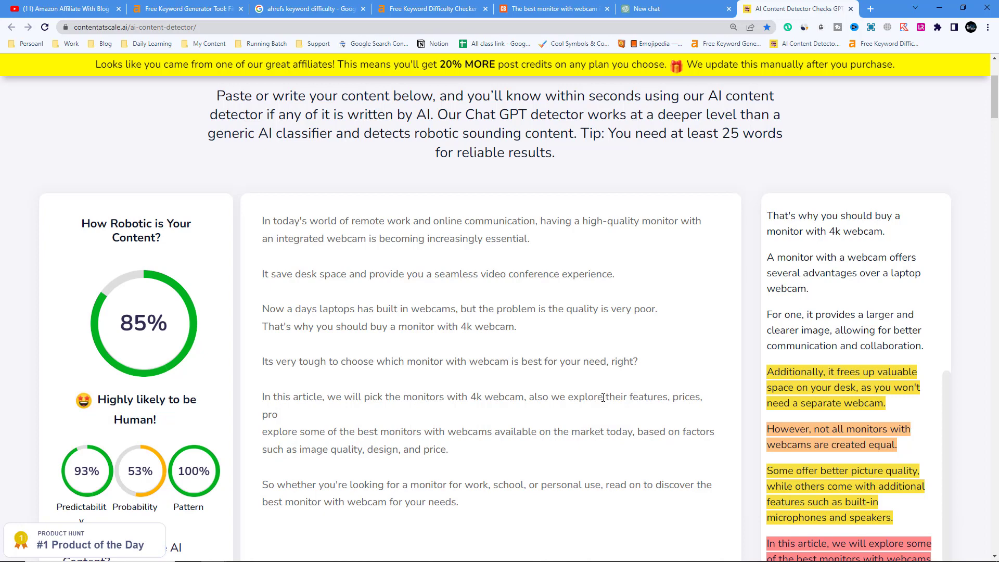
text(s and cons that can help you )
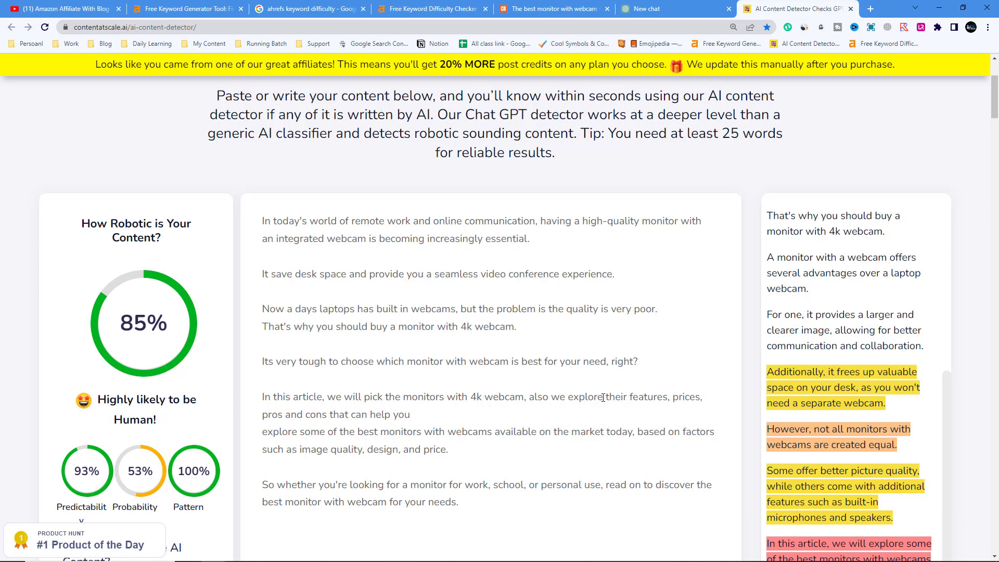
Finish the sentence with "to make a proper decision.", correcting the misspelled words, and start a new line after it
text(to make a porper)
right_click(469, 416)
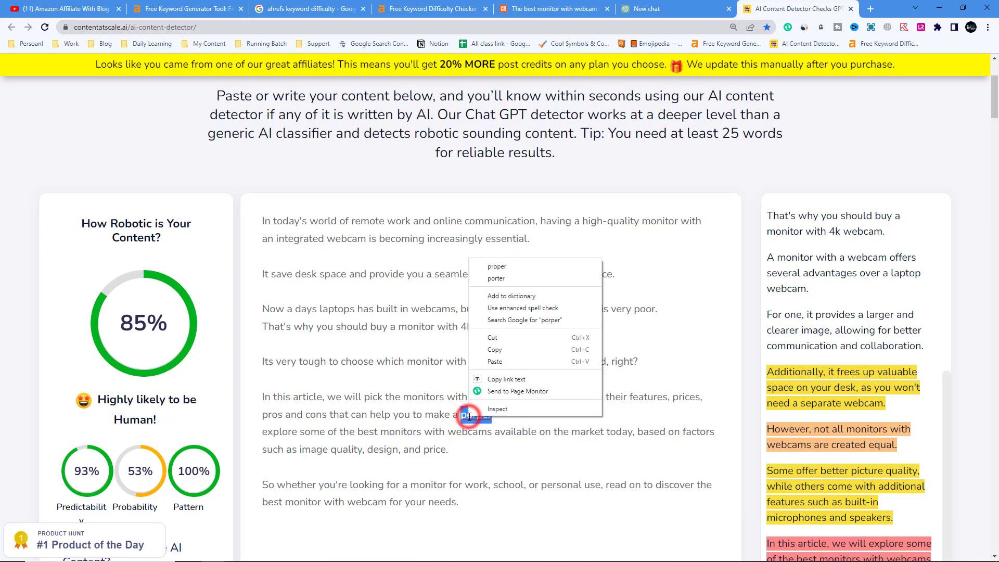
click(497, 267)
text(dece)
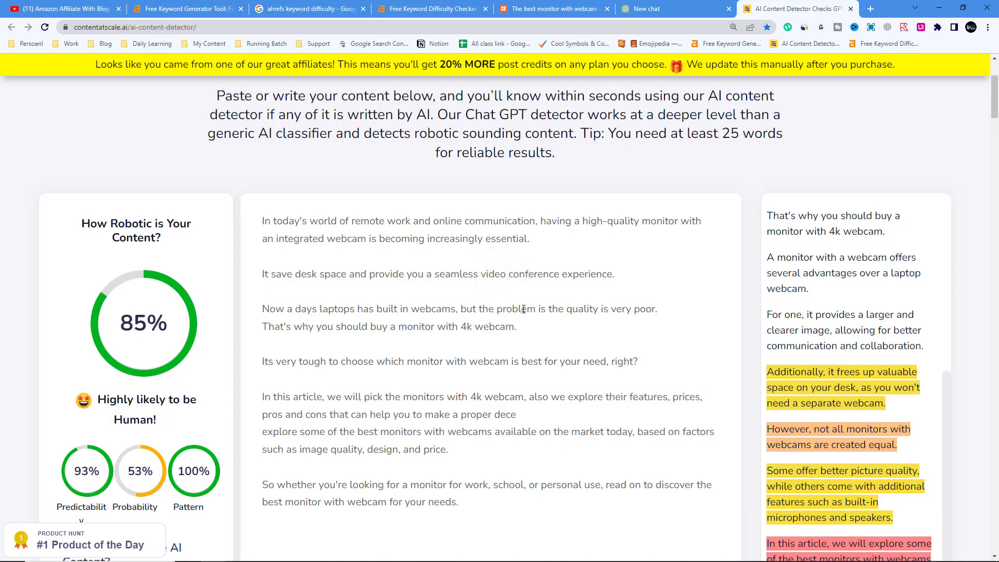
key(BackSpace)
text(ision.)
key(Return)
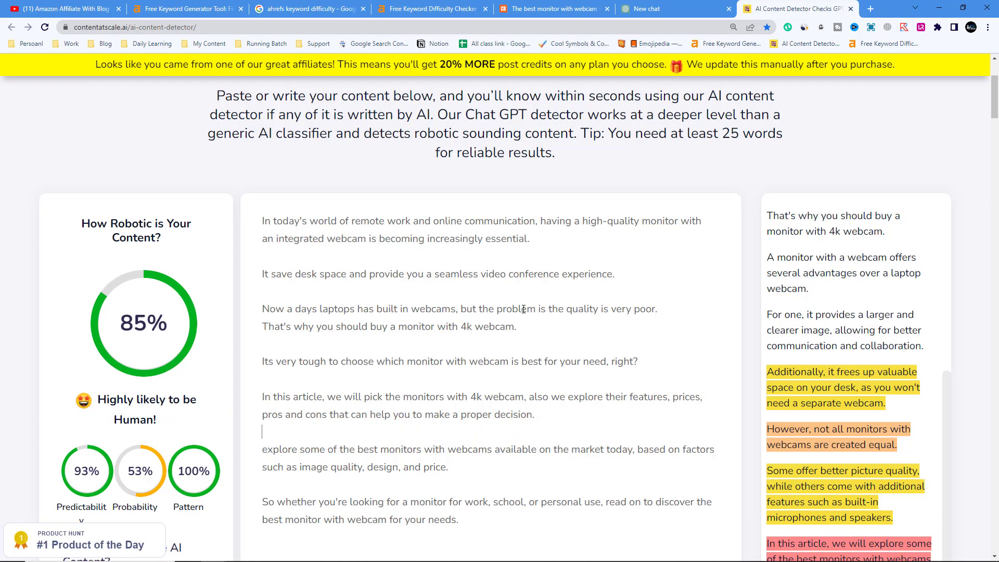
Delete the leftover "explore some of the best monitors" text and the closing "So whether you're looking for a monitor" paragraph
triple_click(470, 526)
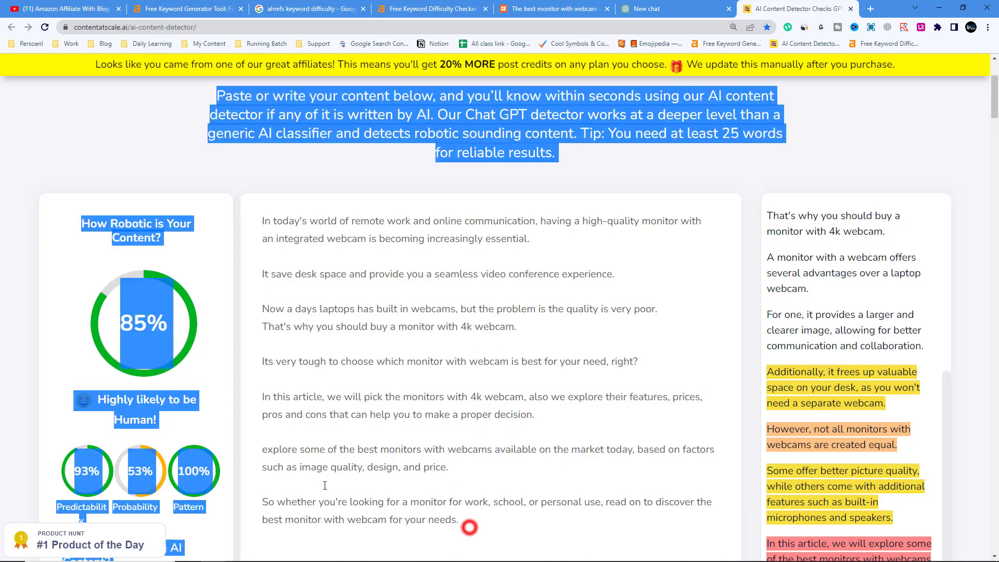
click(278, 460)
drag(257, 451, 459, 519)
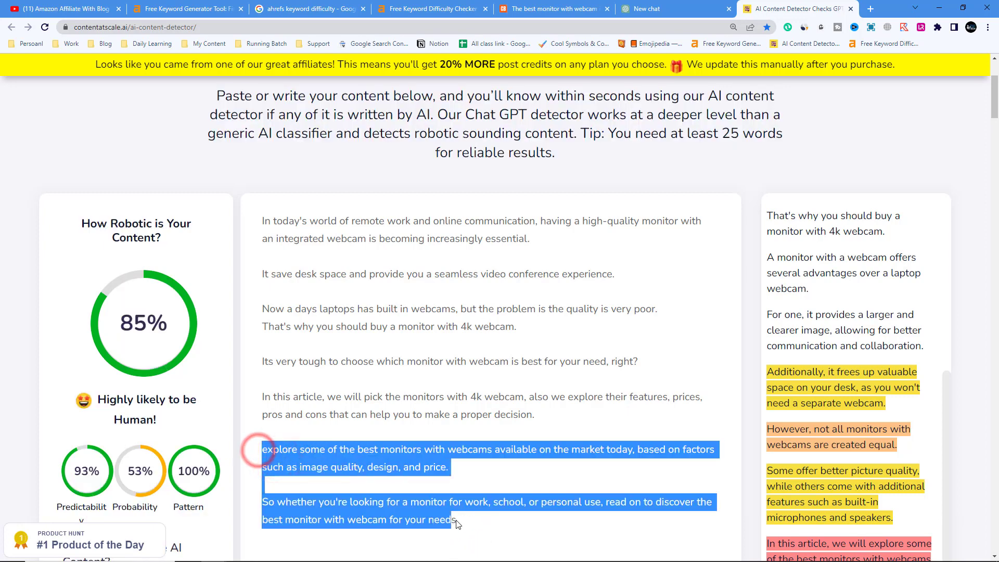
key(BackSpace)
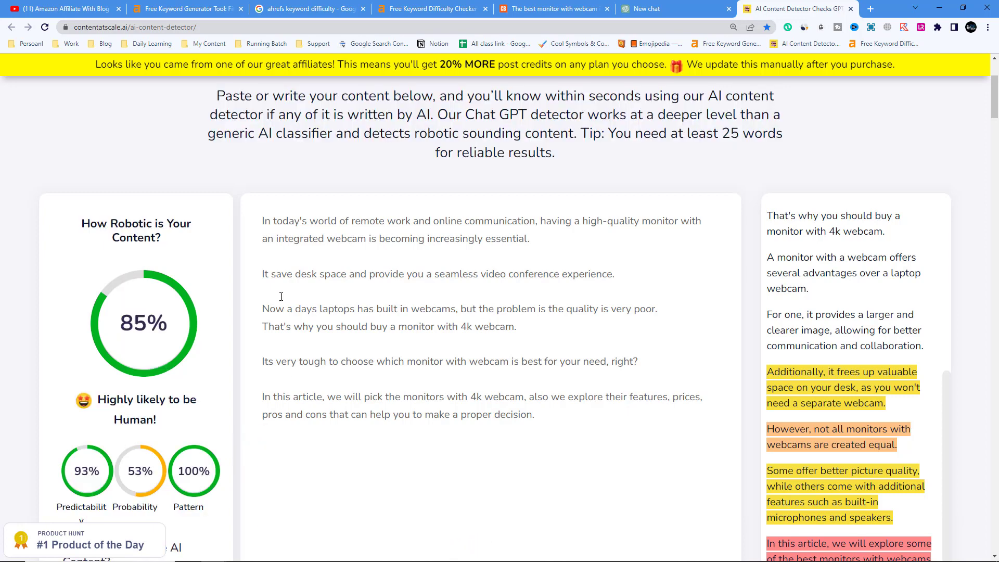
Look over the introduction's first sentence and rerun the AI content check on the shortened text
click(264, 222)
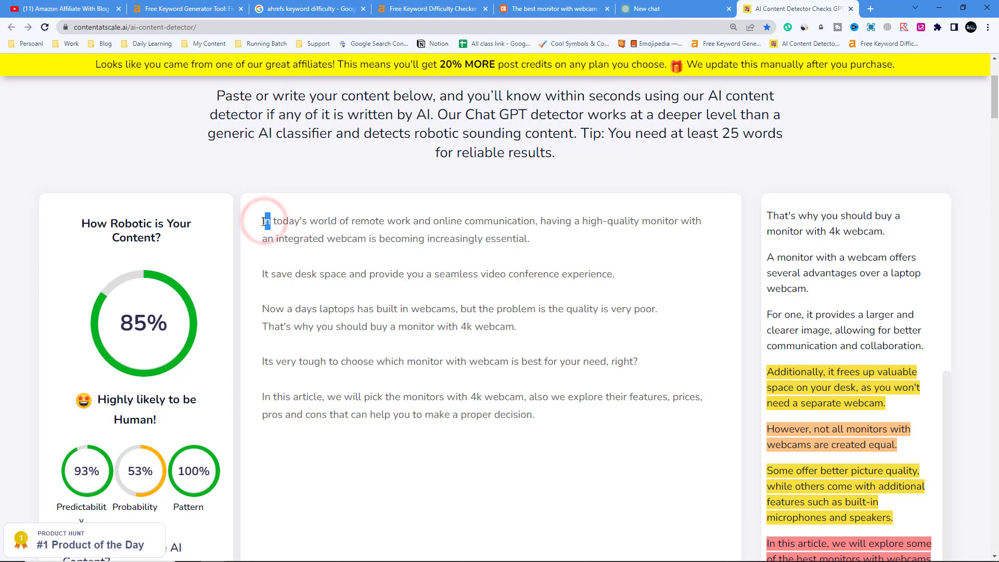
drag(262, 222, 530, 239)
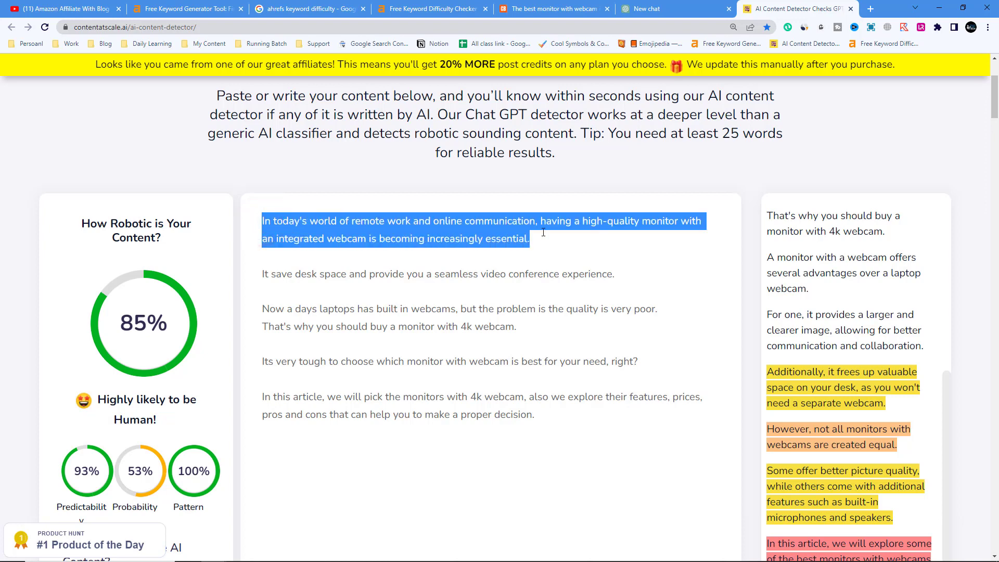
scroll(235, 361, down, 3)
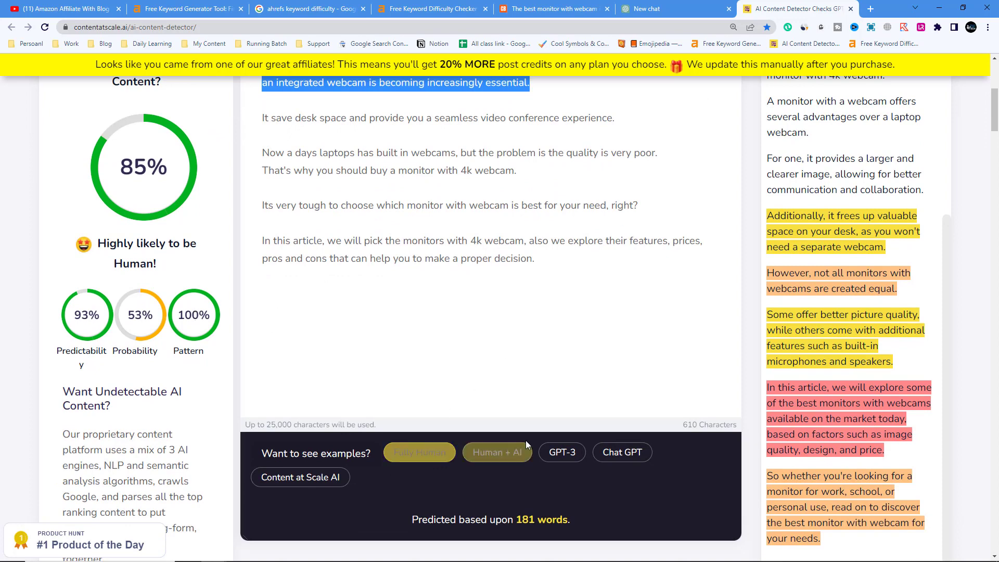
scroll(558, 425, down, 3)
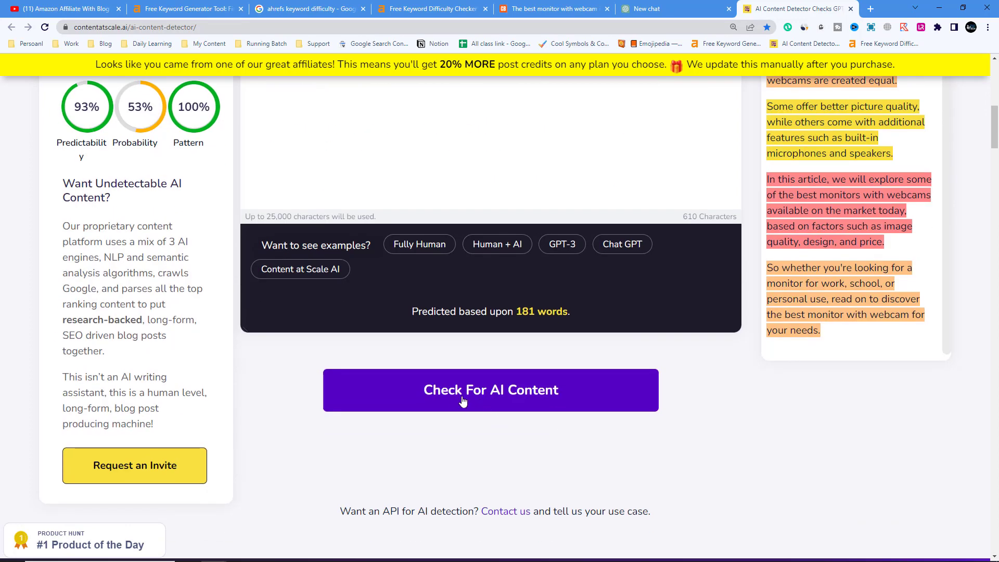
click(465, 402)
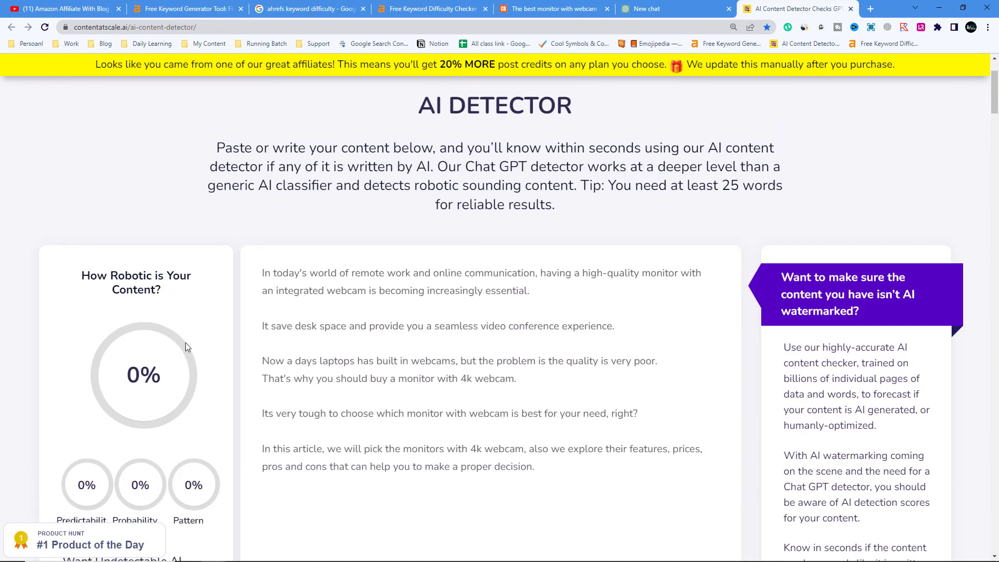
Review the detector's results for the rewritten introduction and switch to the ChatGPT conversation holding the original introduction
scroll(151, 353, down, 3)
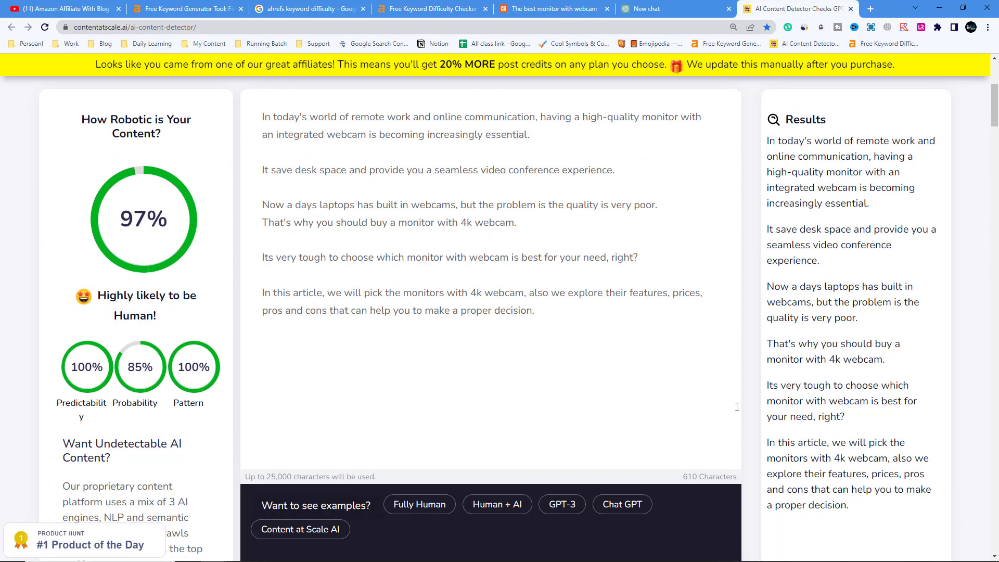
drag(766, 141, 891, 518)
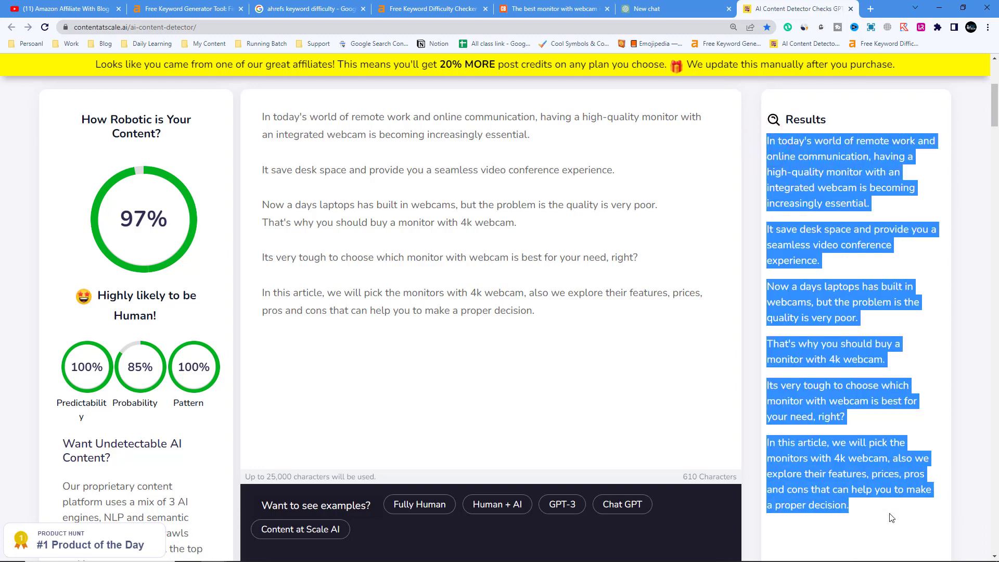
scroll(459, 366, up, 2)
drag(263, 219, 602, 420)
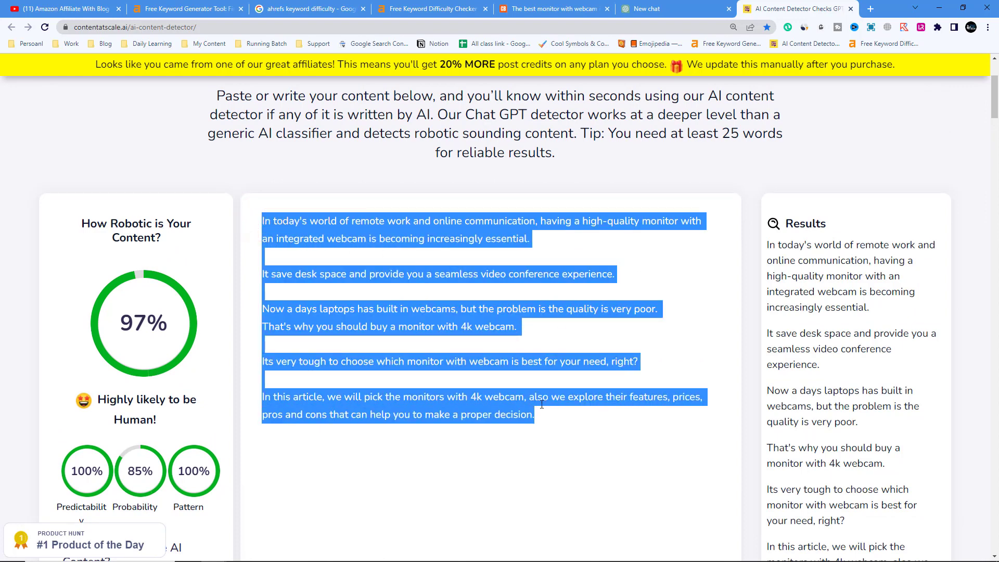
click(646, 9)
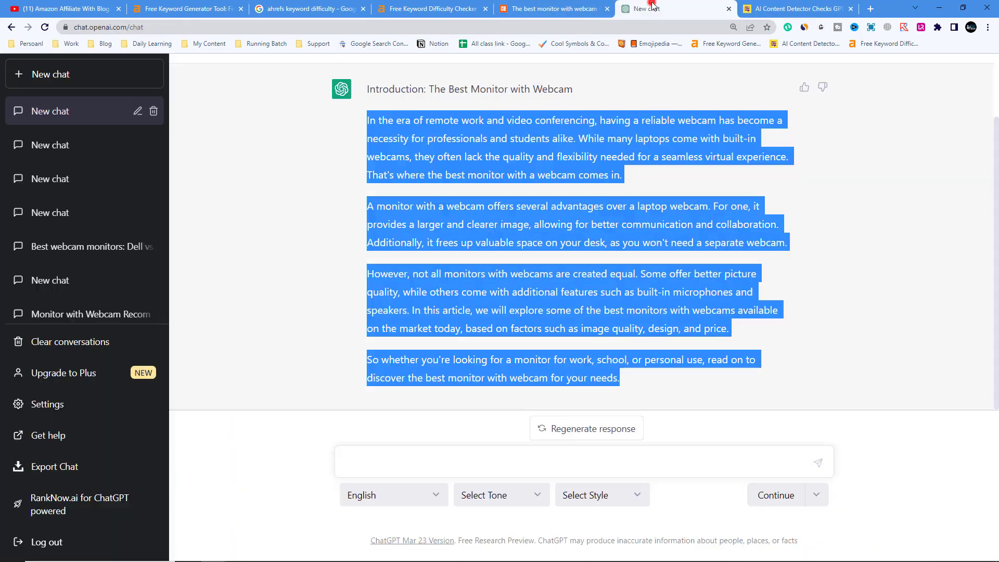
Copy the name of the first monitor pick, "Dell P2418HZm", from the Creative Bloq best monitor with webcam article
click(553, 9)
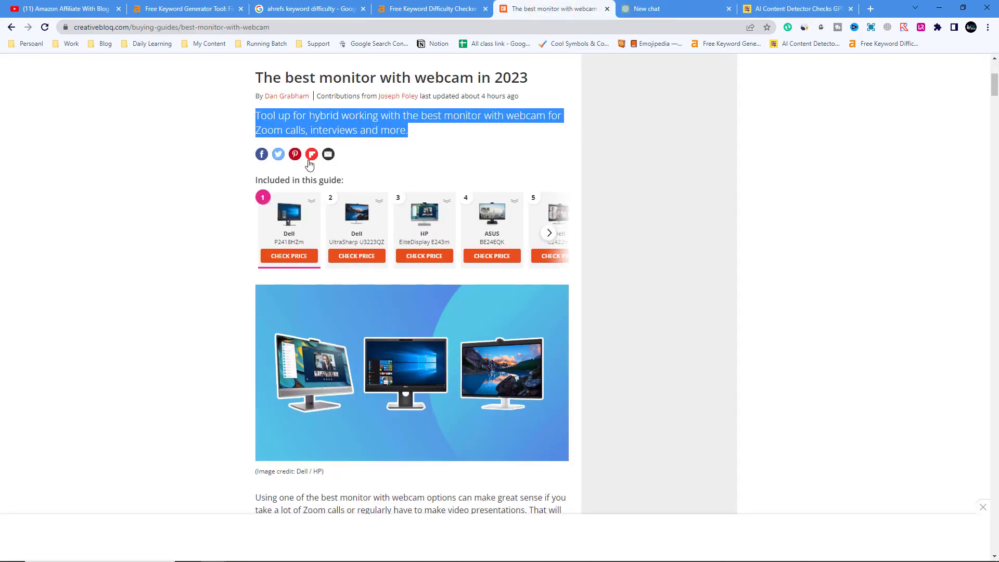
scroll(310, 177, down, 15)
scroll(312, 196, down, 3)
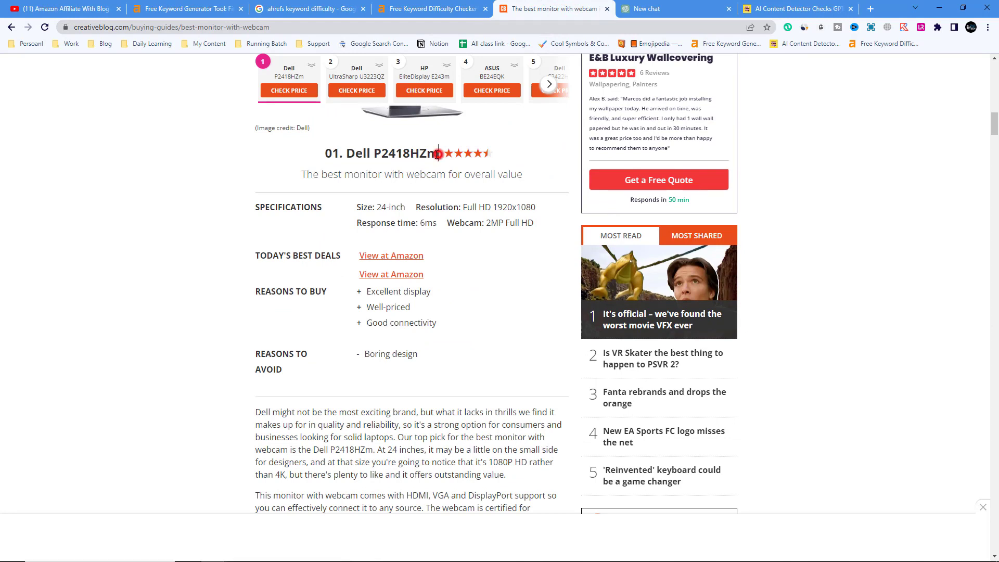
drag(438, 154, 347, 154)
right_click(359, 155)
click(377, 159)
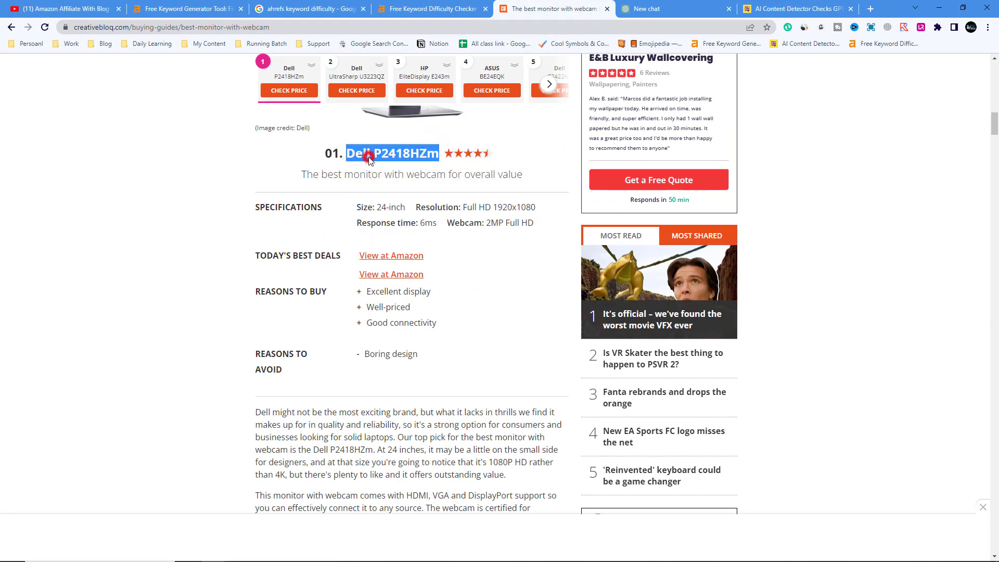
Open amazon.com in a new tab and search it for "dell p2418hzm"
click(869, 10)
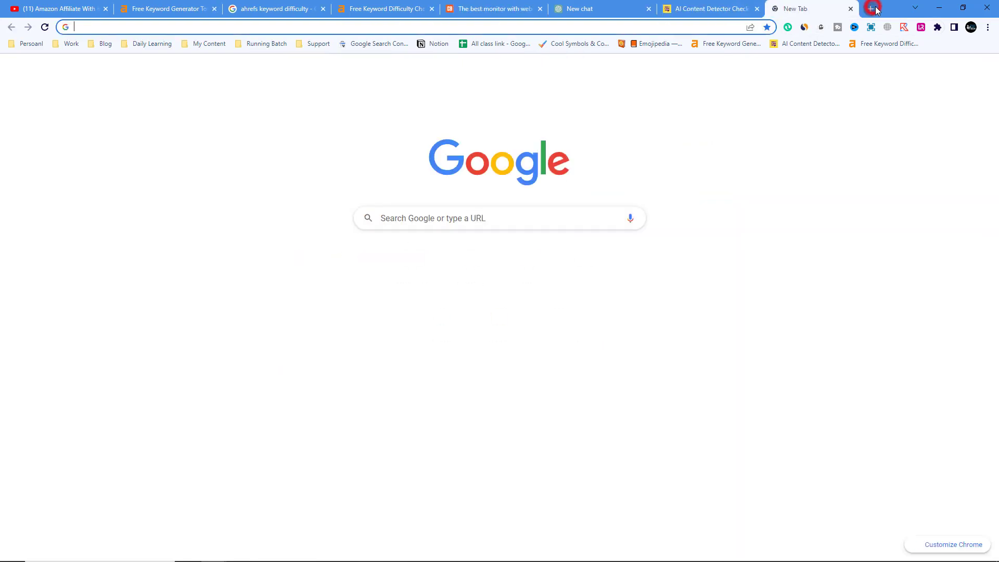
text(amazon.com)
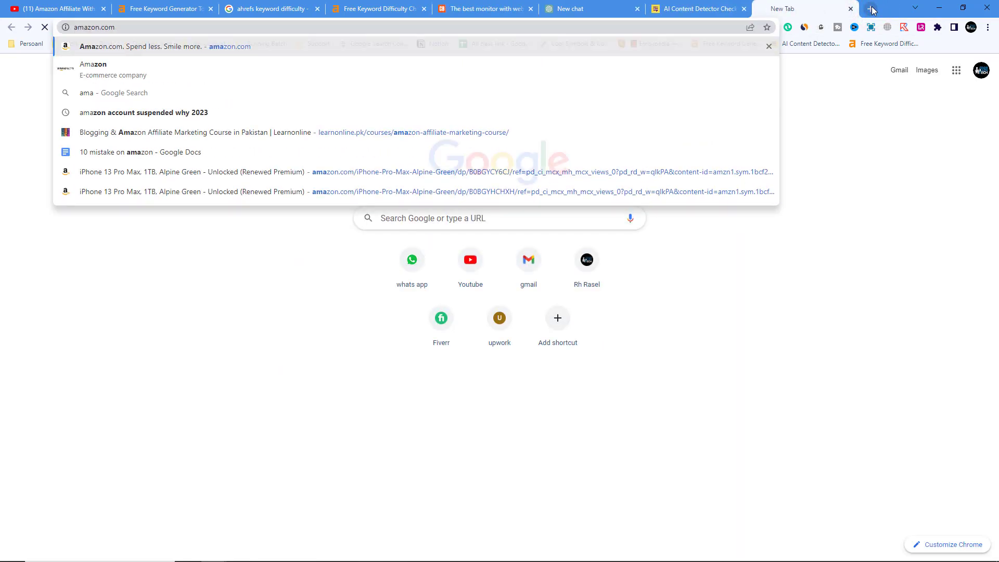
key(Return)
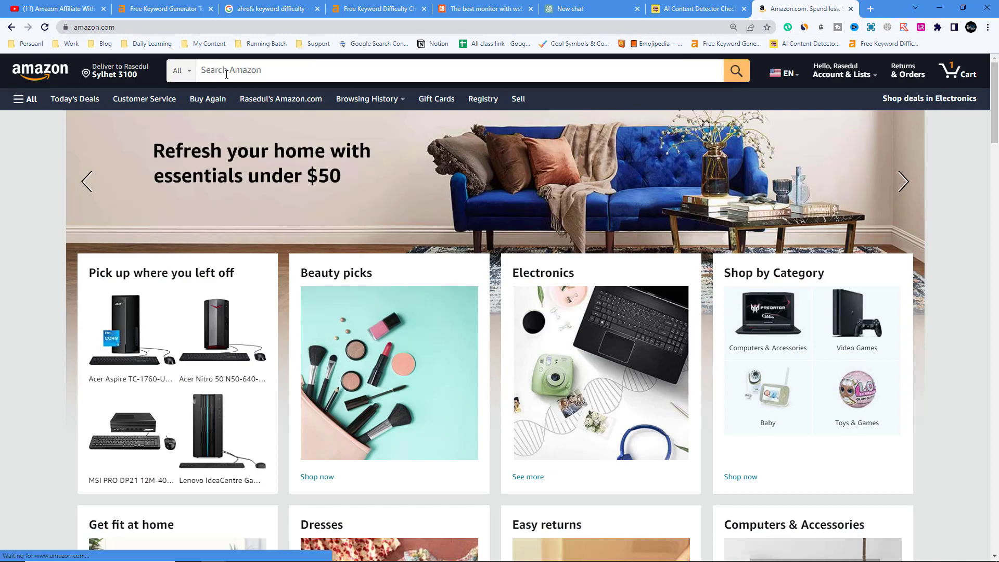
click(223, 71)
right_click(226, 74)
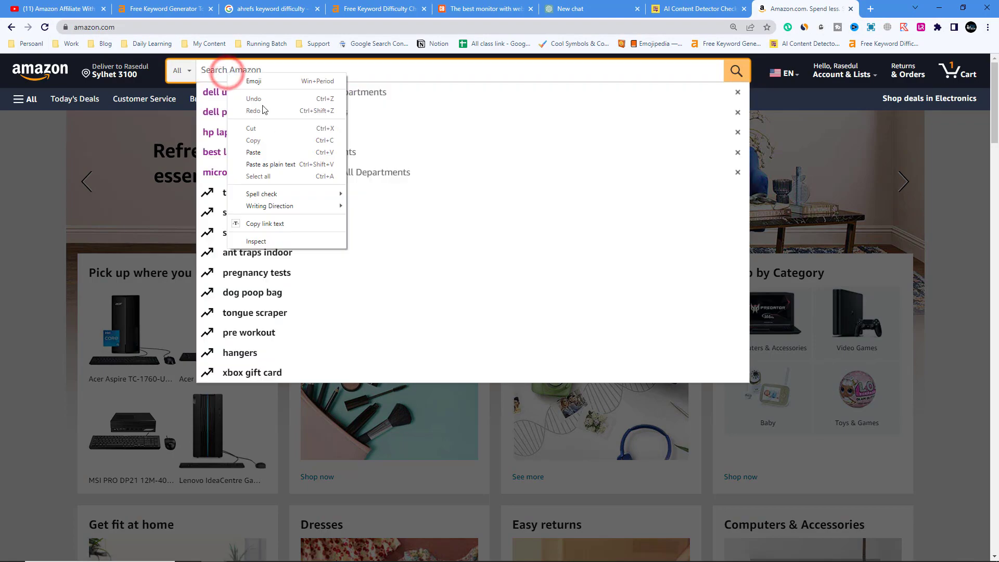
right_click(206, 72)
click(234, 149)
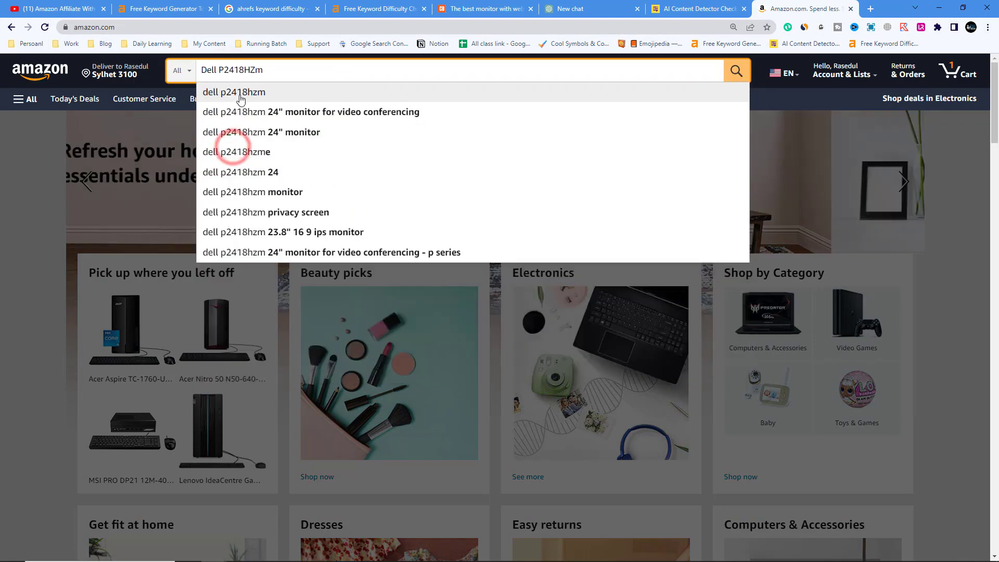
click(240, 92)
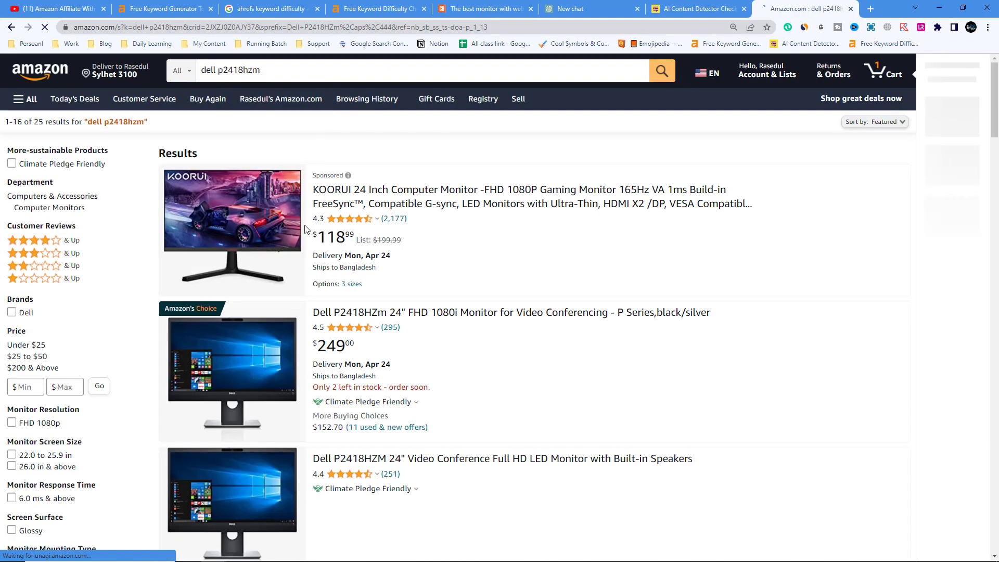
Open the Dell P2418HZm 24" monitor's product page and look over its price and customer rating
click(381, 311)
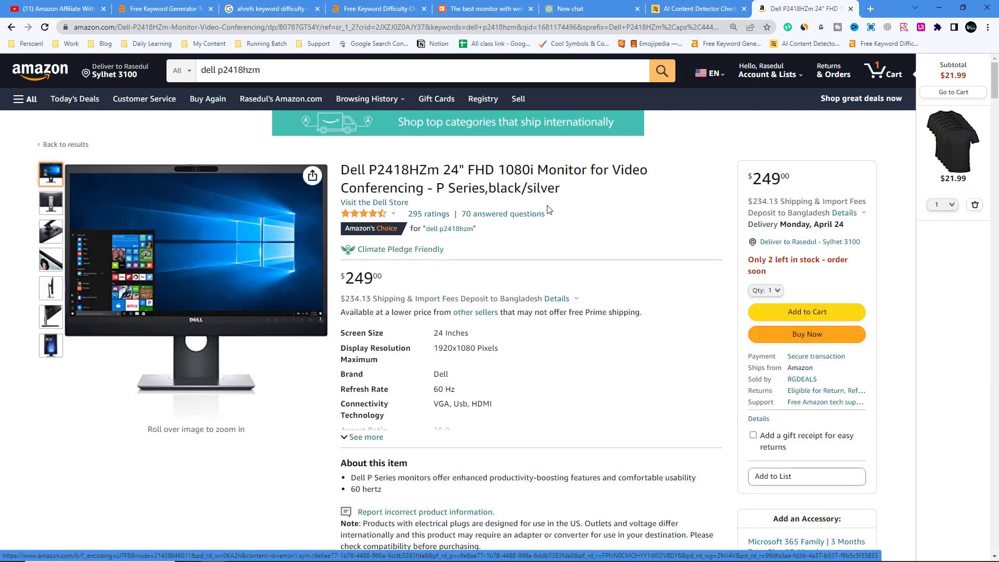
double_click(780, 179)
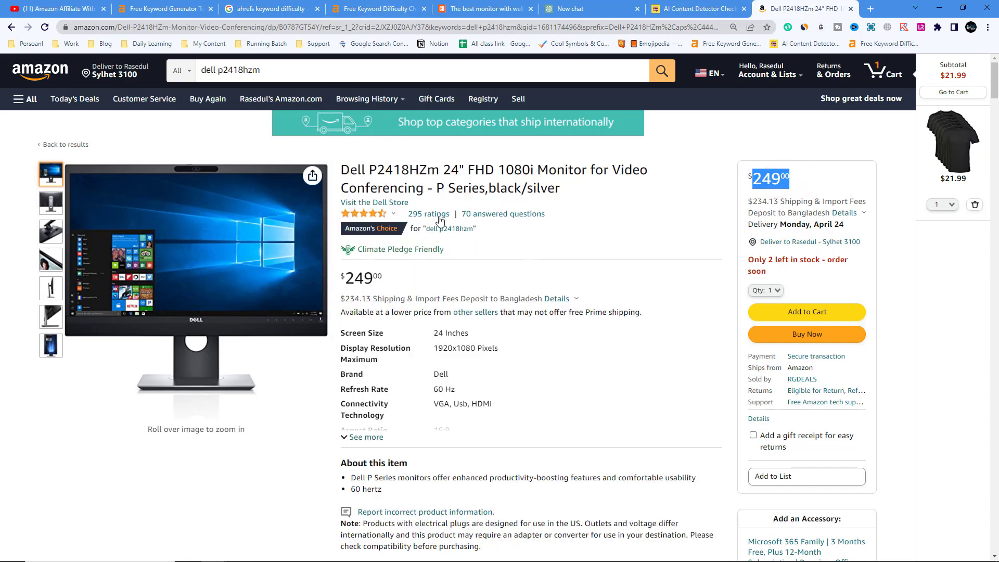
mouse_move(383, 217)
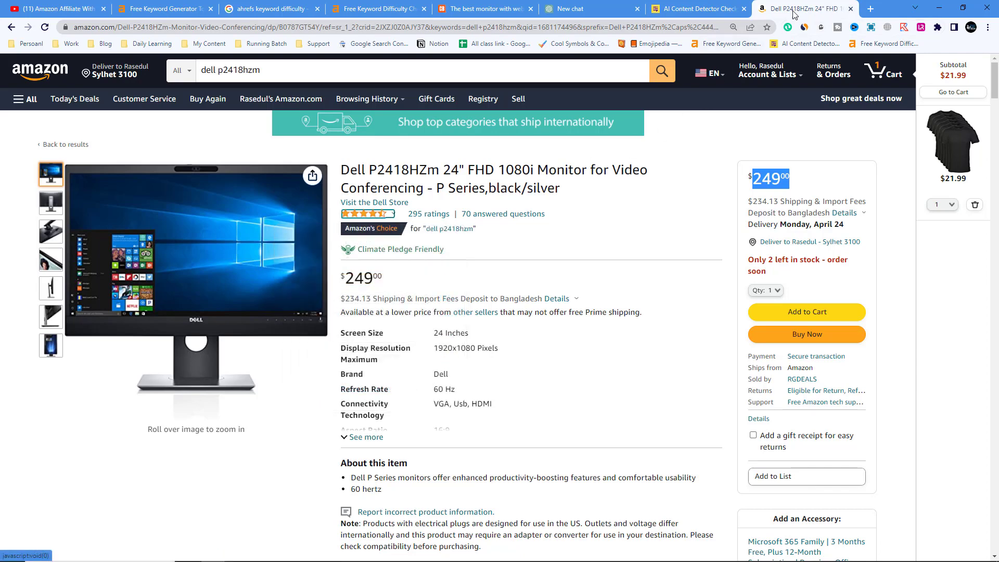
Fill the ChatGPT message with a prompt for an introduction to "[Dell P2418HZm]" as a top pick, bulleted pros and cons, and a final recommendation
click(575, 8)
click(353, 465)
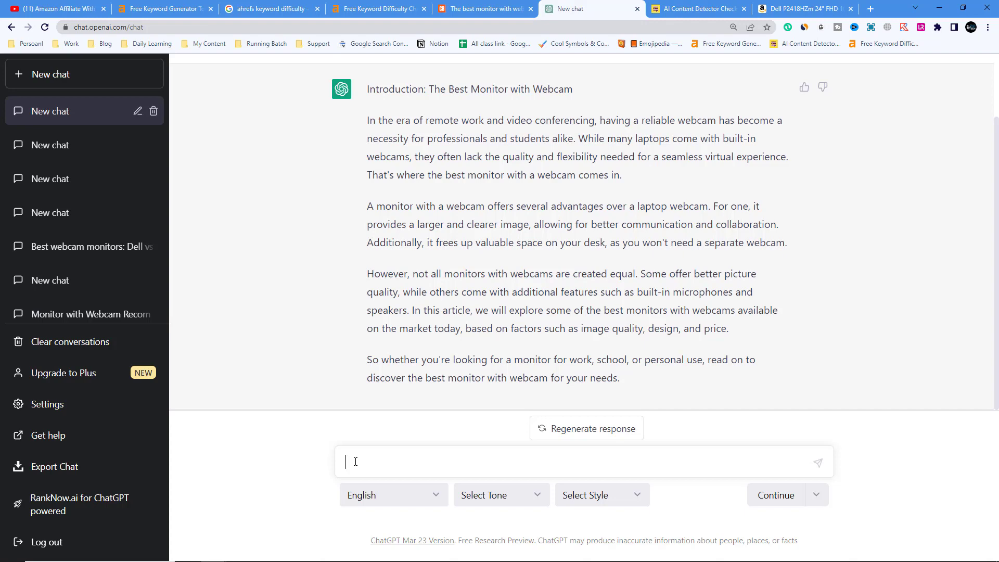
key(ctrl+grave)
click(259, 252)
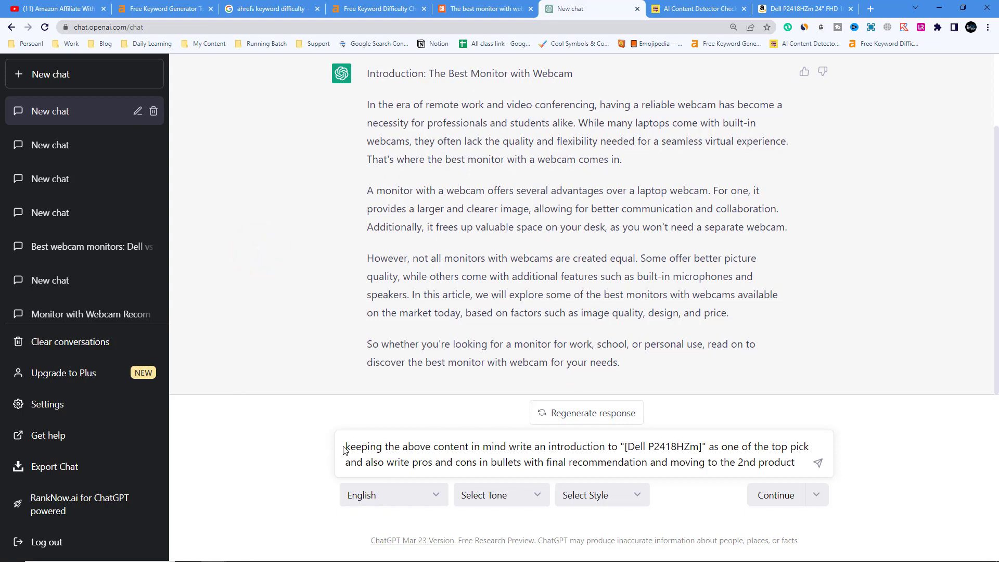
Read through the prompt's wording and the bracketed product name, and send the prompt
drag(345, 446, 473, 453)
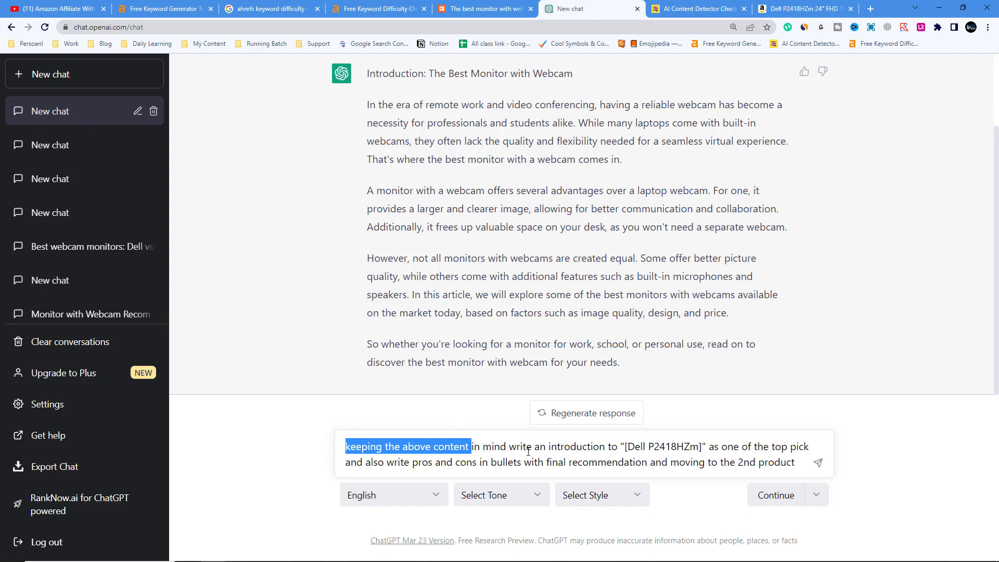
drag(634, 446, 683, 447)
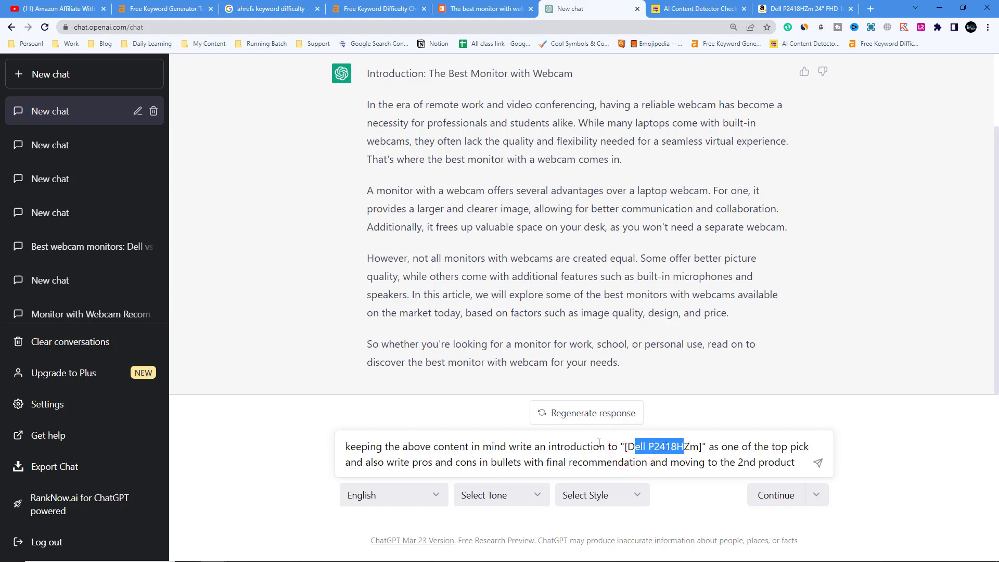
drag(621, 446, 624, 446)
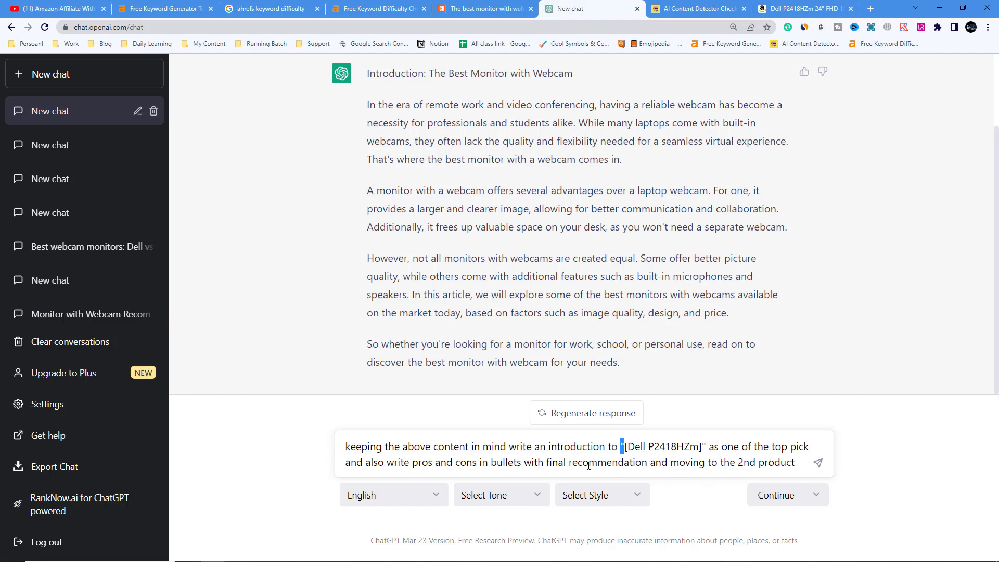
click(817, 463)
Look through the generated product review and copy its opening paragraph about the Dell P2418HZm
drag(445, 247, 368, 229)
drag(490, 259, 493, 264)
scroll(493, 263, down, 4)
click(368, 138)
drag(368, 138, 570, 261)
scroll(571, 261, down, 3)
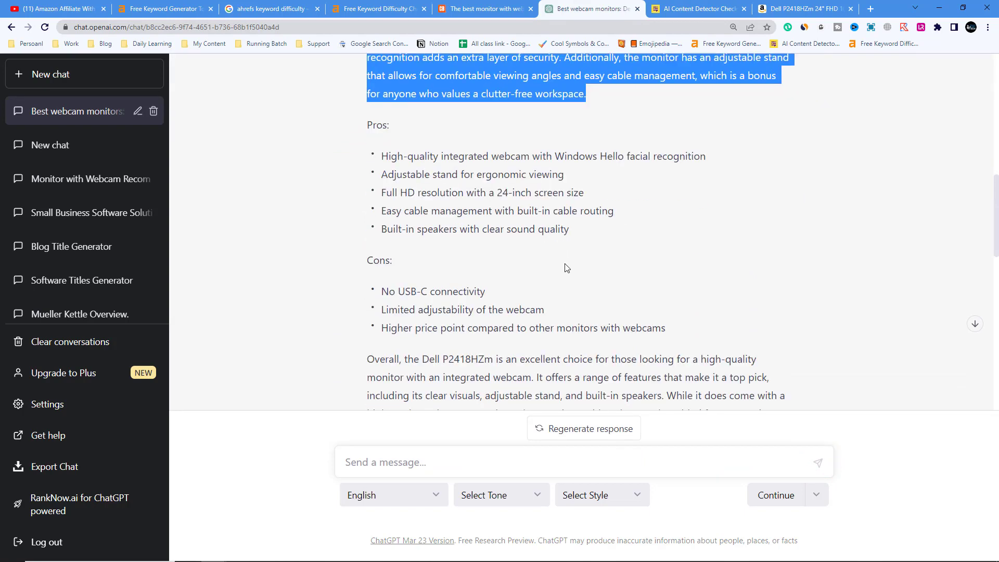
scroll(569, 239, up, 2)
right_click(457, 132)
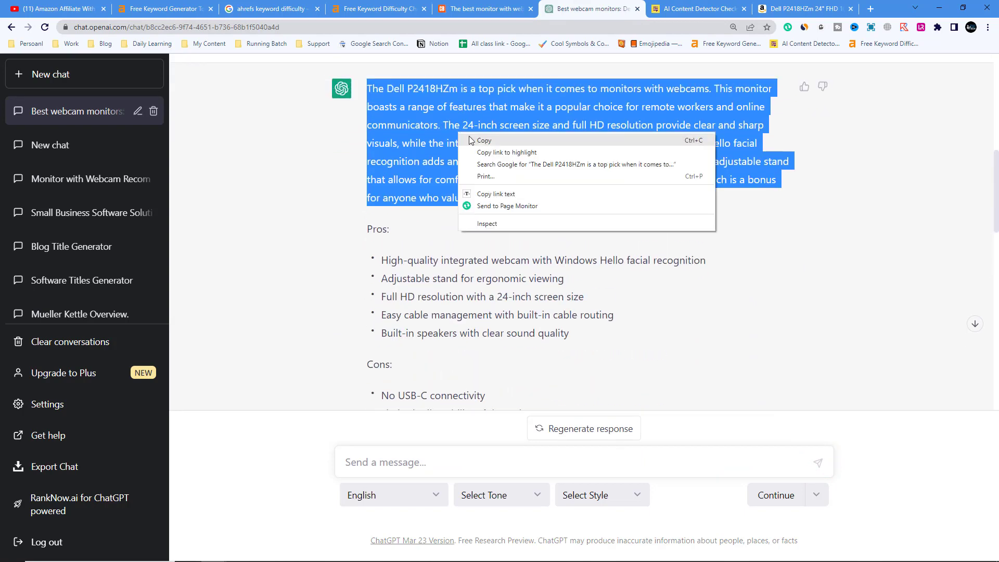
click(471, 136)
Replace the text in the AI content detector with the copied Dell P2418HZm paragraph and check it for AI content
click(741, 7)
drag(481, 309, 242, 273)
key(ctrl+v)
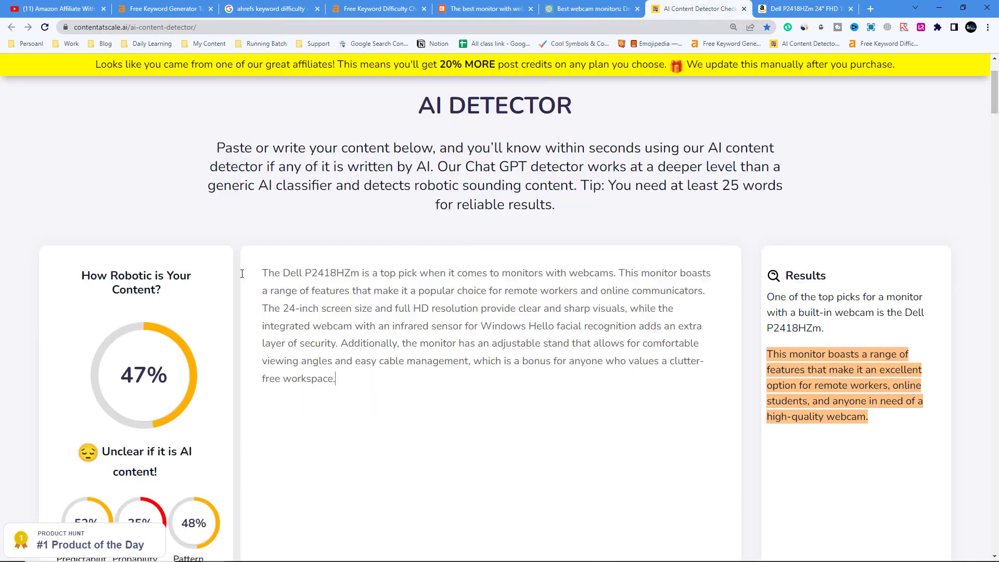
scroll(397, 239, down, 6)
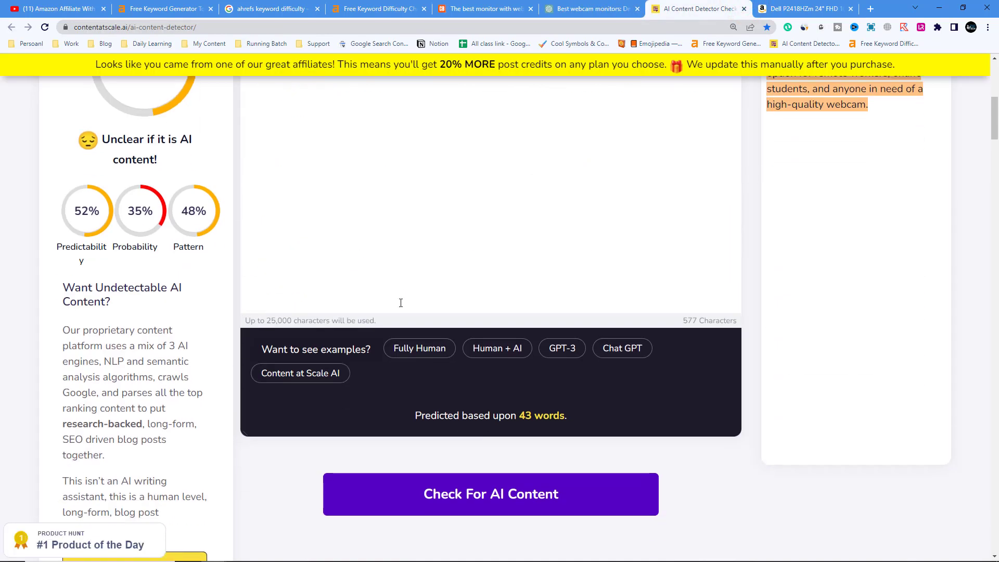
click(457, 505)
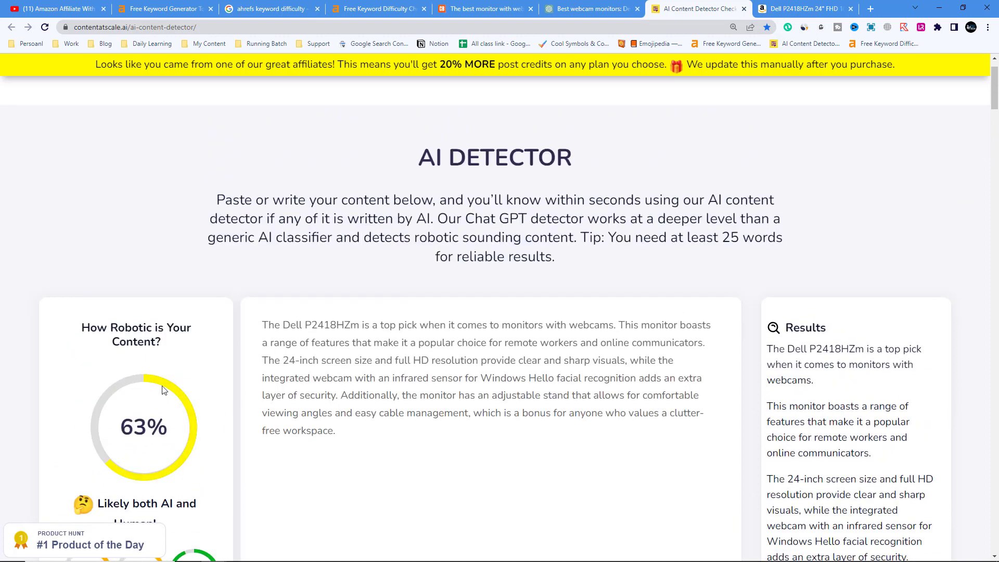
Split the text into separate paragraphs before "The 24-inch screen size" and before "Additionally", and rerun the AI content check
scroll(326, 370, down, 3)
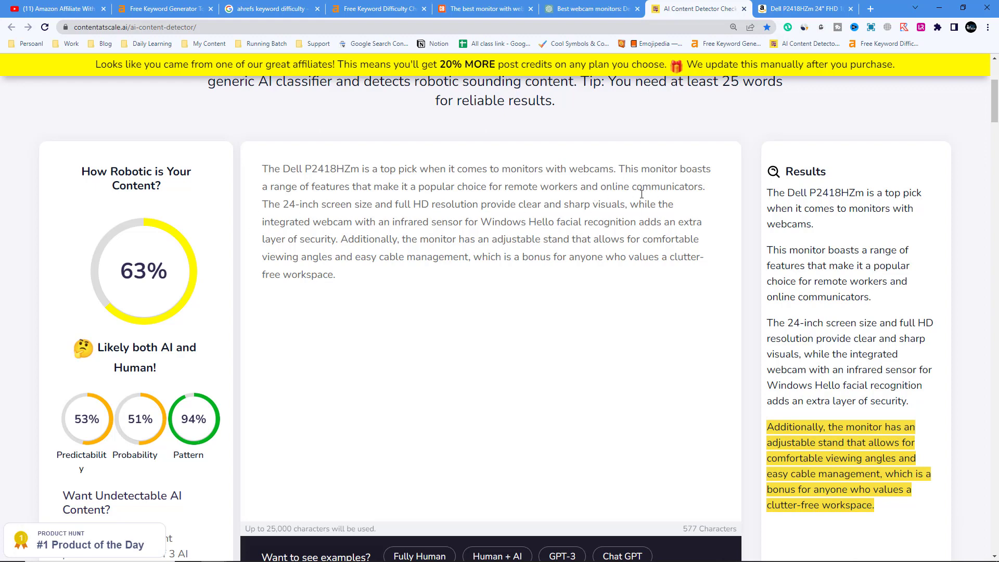
click(262, 204)
key(Return)
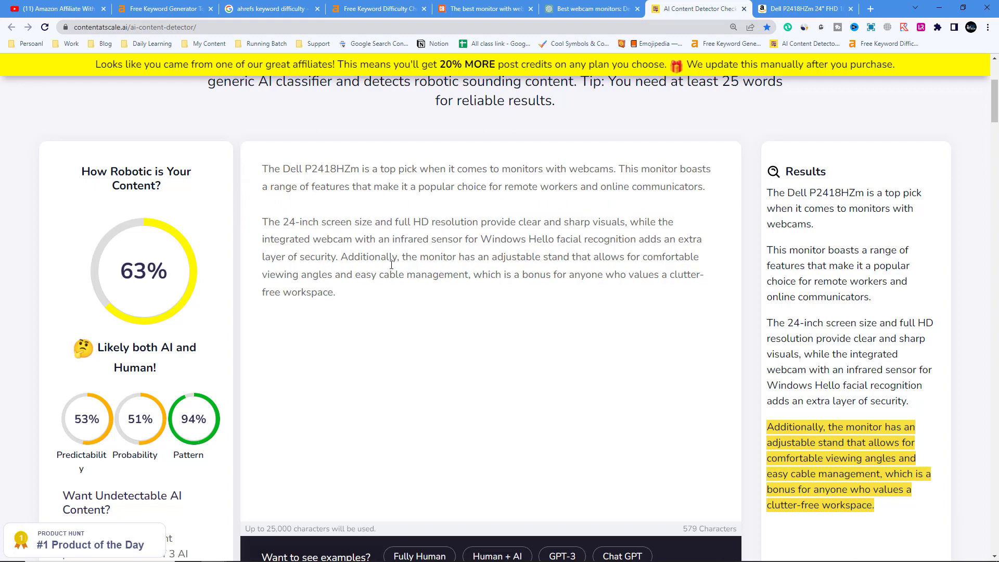
click(344, 257)
key(Return)
scroll(343, 257, down, 4)
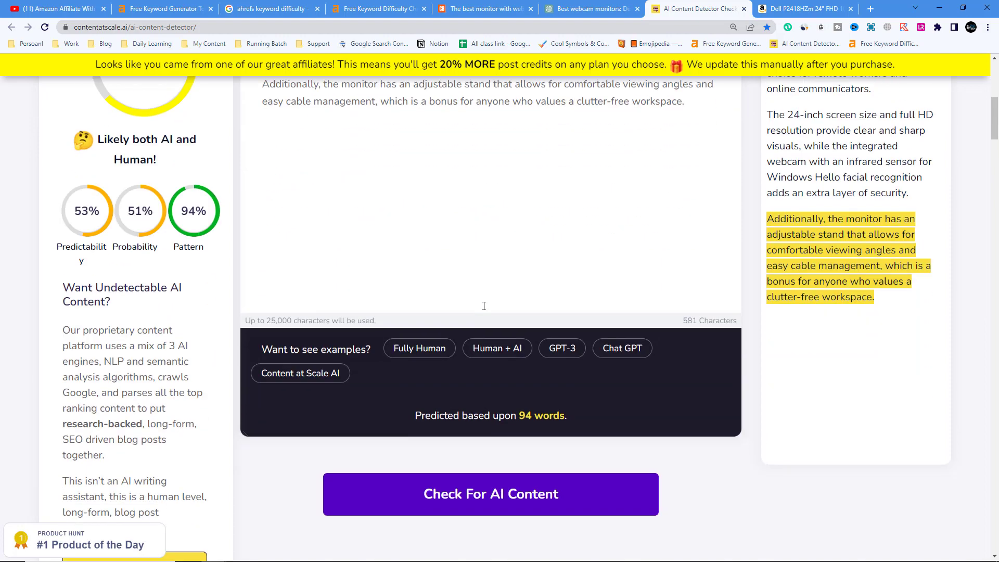
click(464, 501)
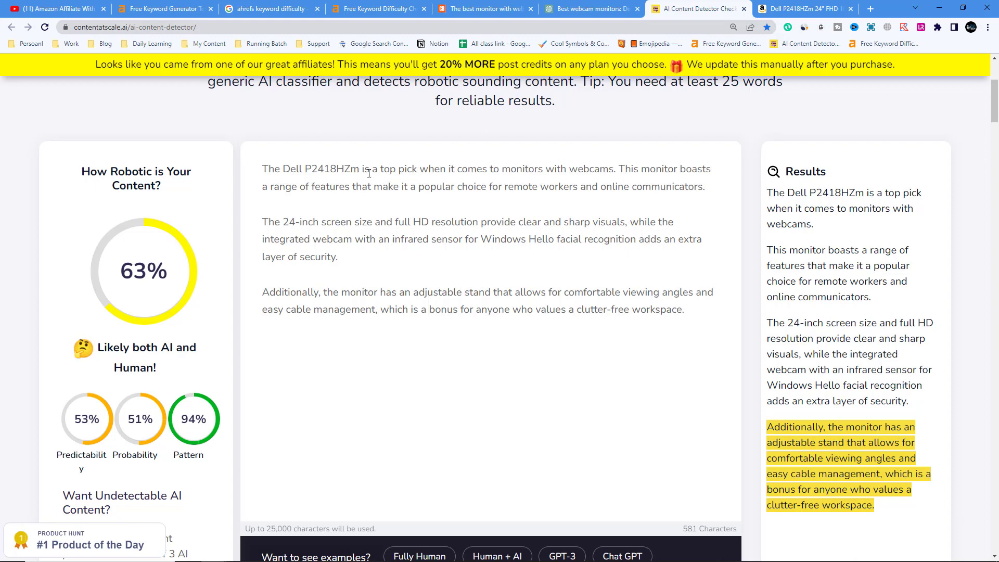
In the first sentence, replace "is a" with "our" and "when it comes to monitors with webcams" with "because", correcting its spelling
drag(363, 170, 377, 170)
text(our)
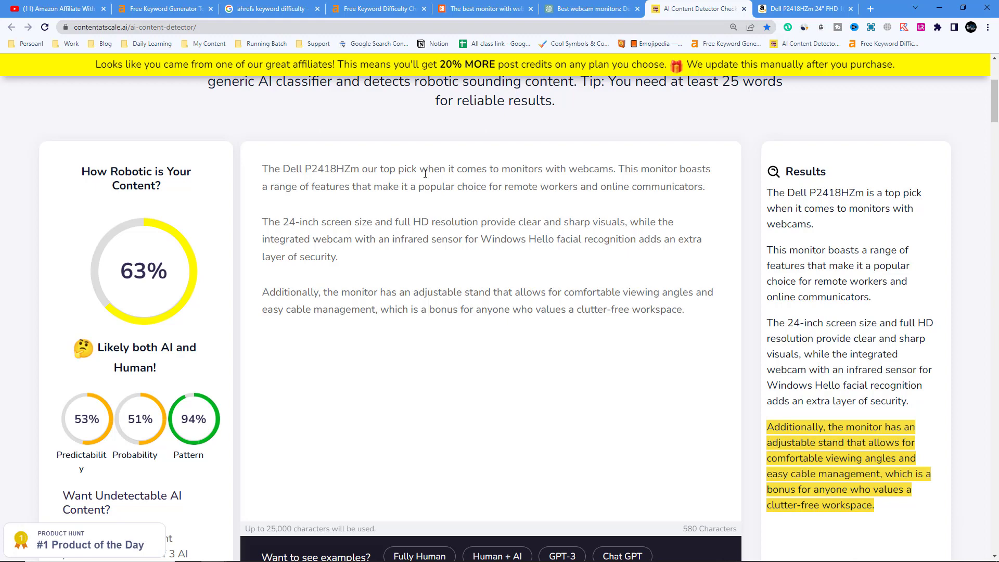
drag(418, 170, 614, 169)
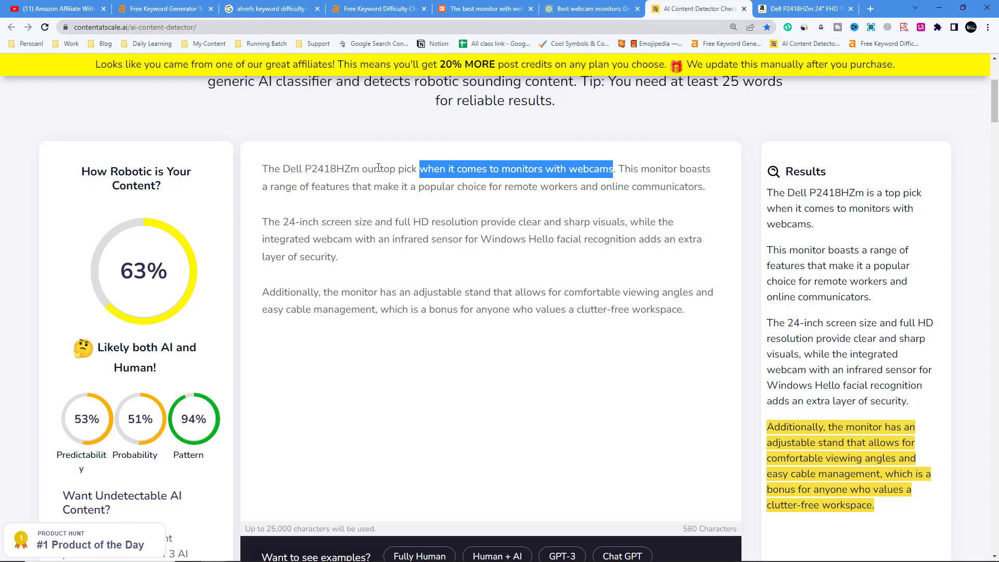
text(beacause)
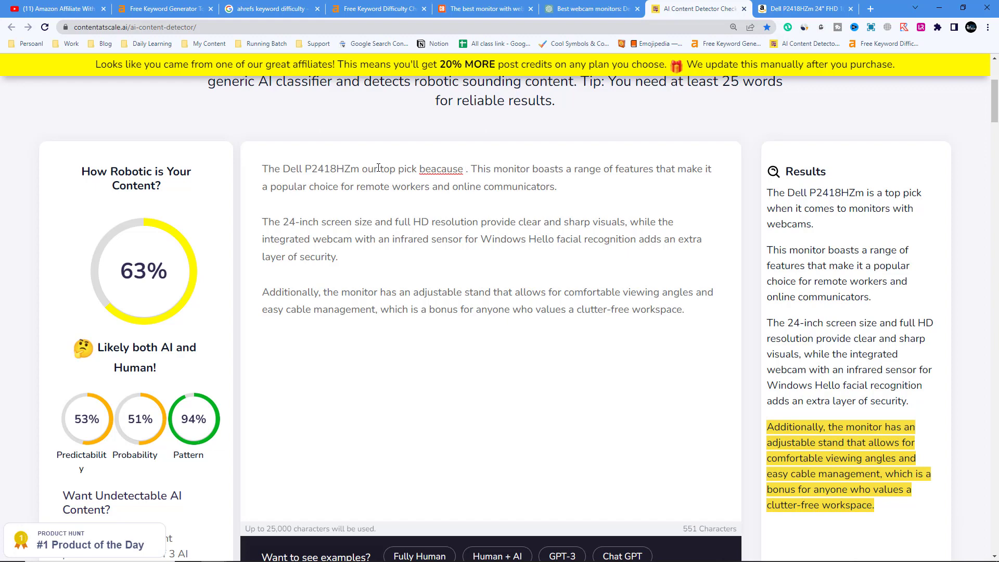
right_click(451, 169)
click(468, 176)
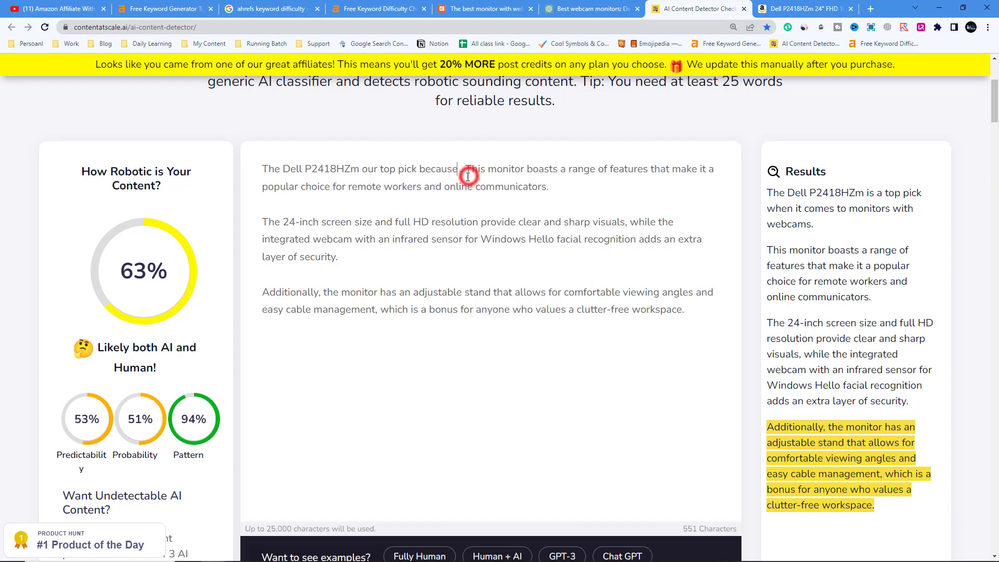